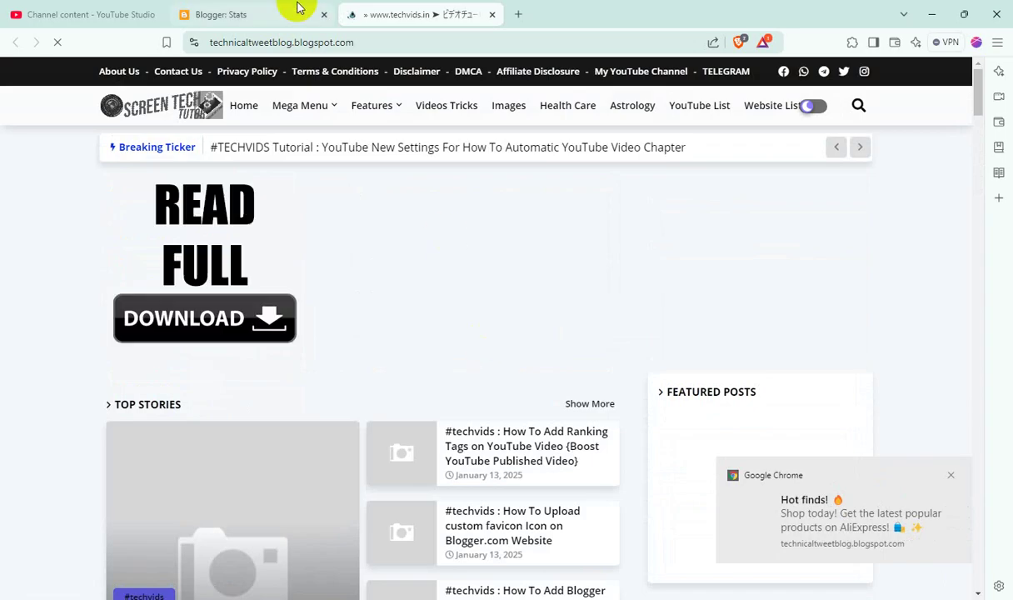
Step: Look over the blog's homepage and its Blogger stats, ending on the live stream list in YouTube Studio
{"action": "scroll", "coordinate": [499, 325], "scroll_direction": "down", "scroll_amount": 3}
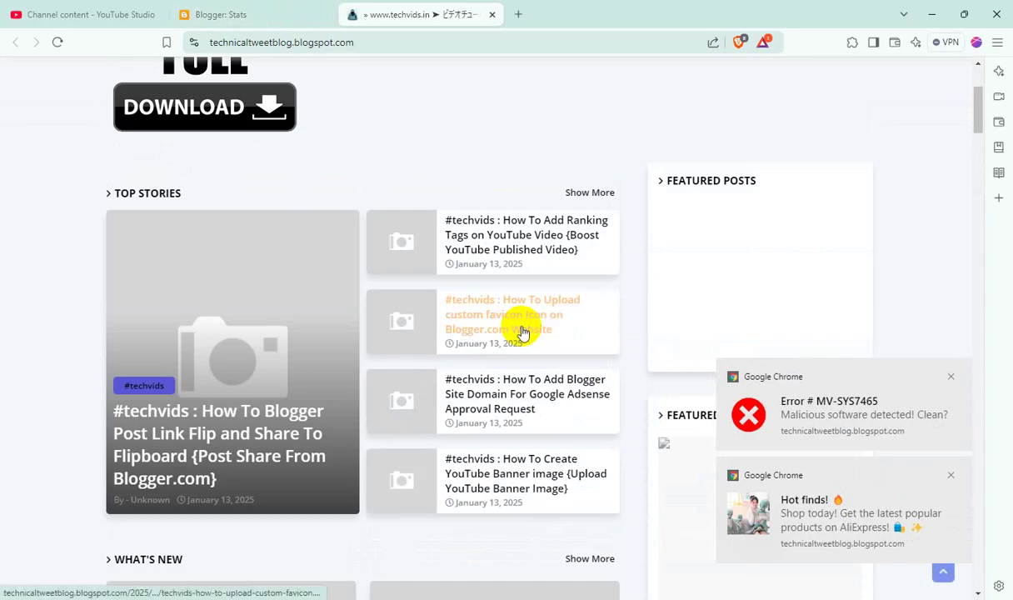
{"action": "scroll", "coordinate": [519, 328], "scroll_direction": "up", "scroll_amount": 3}
{"action": "left_click", "coordinate": [300, 11]}
{"action": "scroll", "coordinate": [100, 241], "scroll_direction": "up", "scroll_amount": 2}
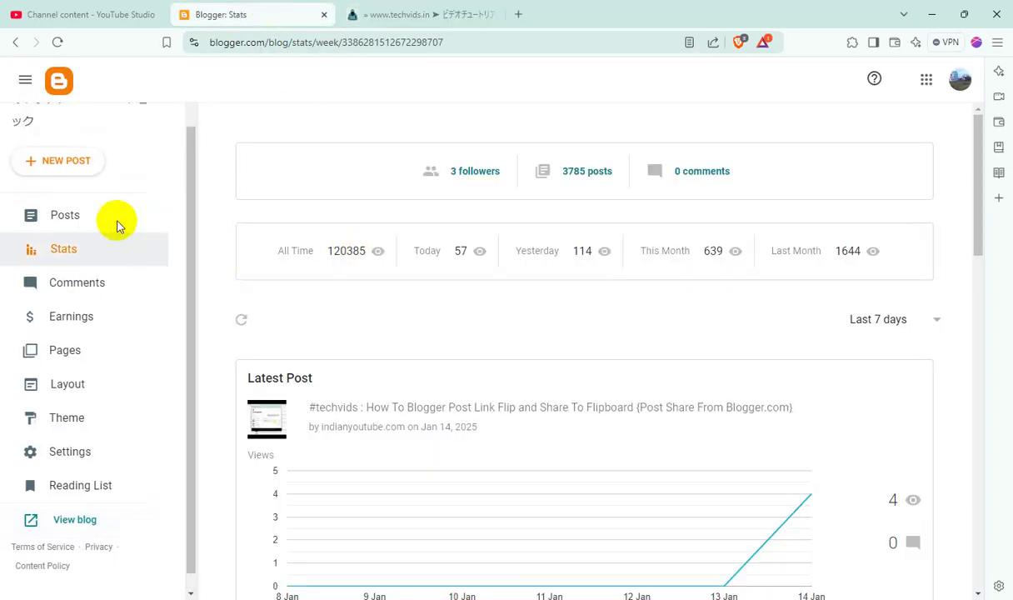
{"action": "left_click", "coordinate": [37, 14]}
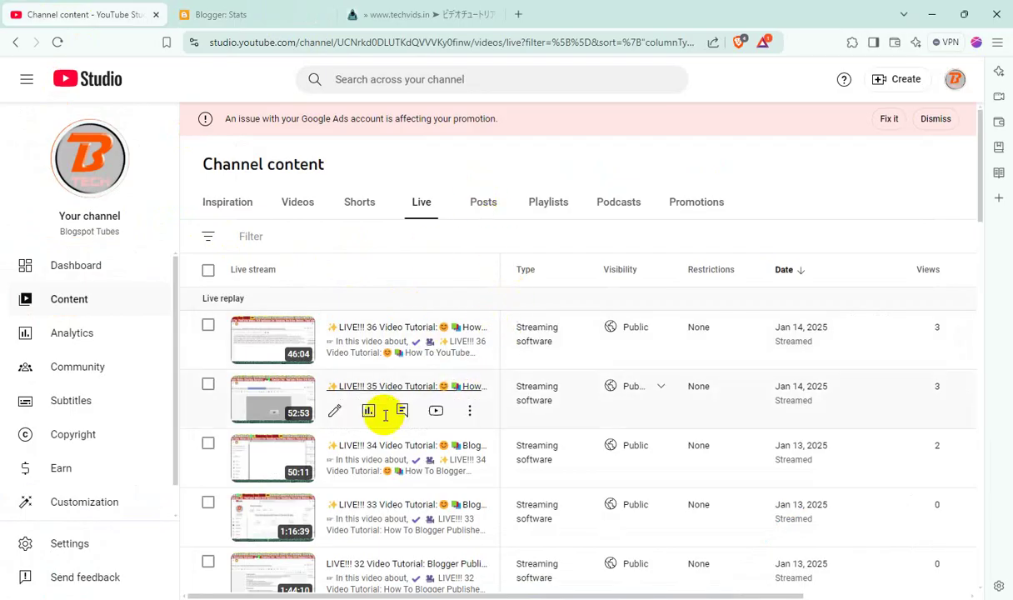
{"action": "left_click", "coordinate": [208, 326]}
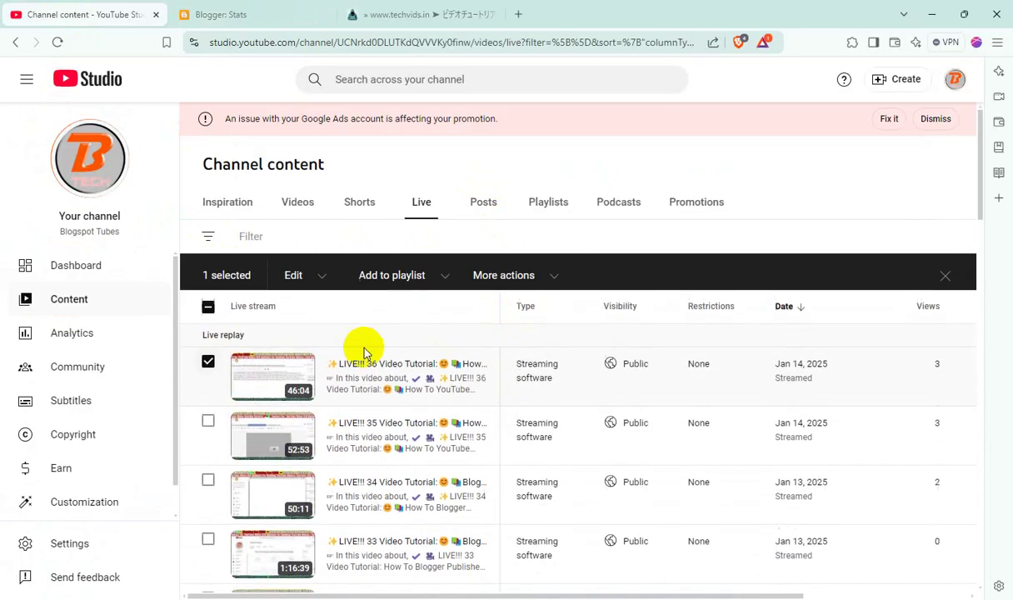
{"action": "left_click", "coordinate": [470, 398]}
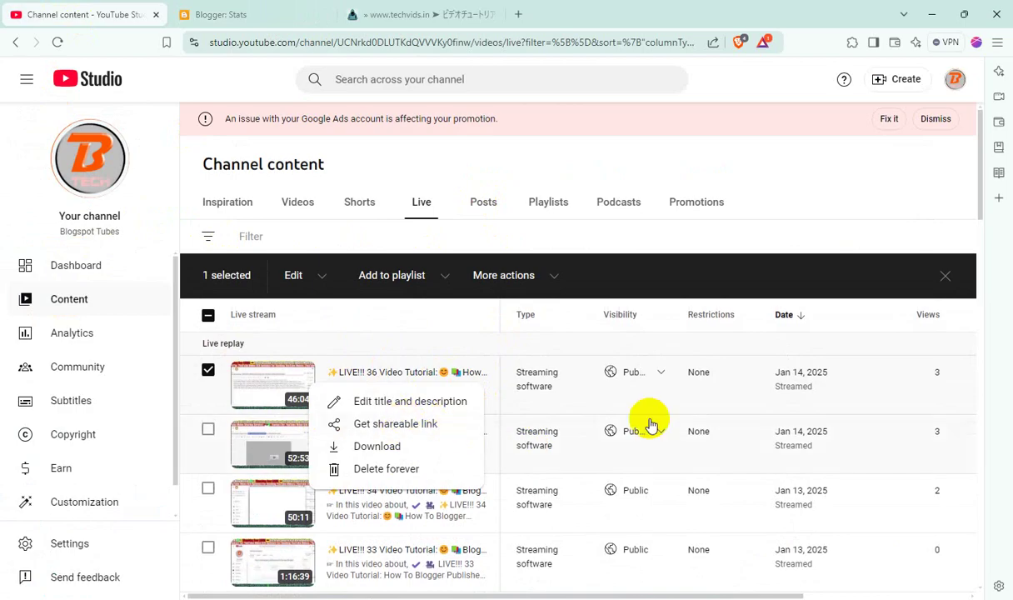
{"action": "left_click", "coordinate": [804, 171]}
{"action": "mouse_move", "coordinate": [471, 398]}
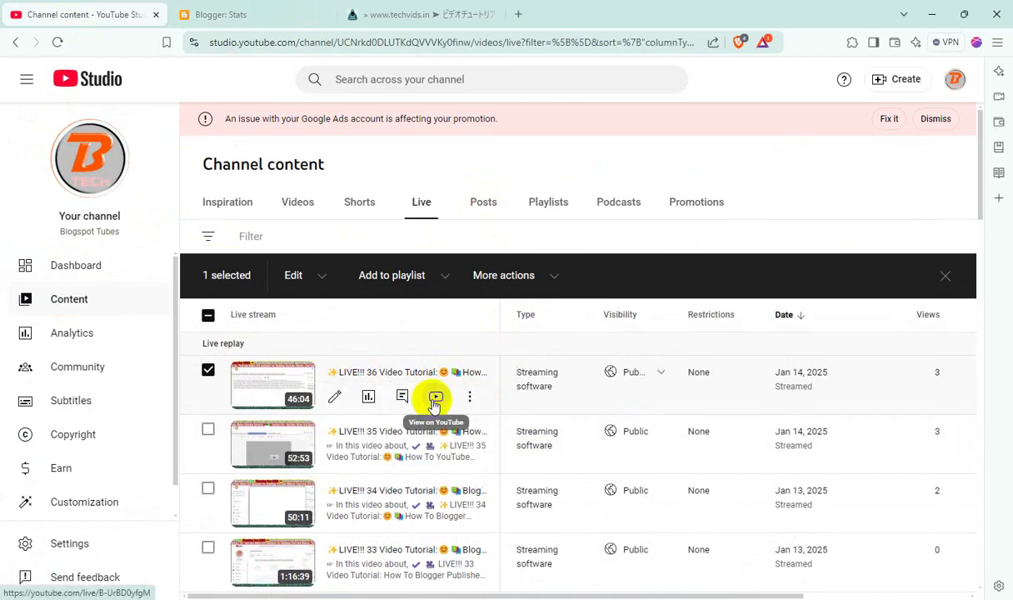
{"action": "left_click", "coordinate": [434, 401]}
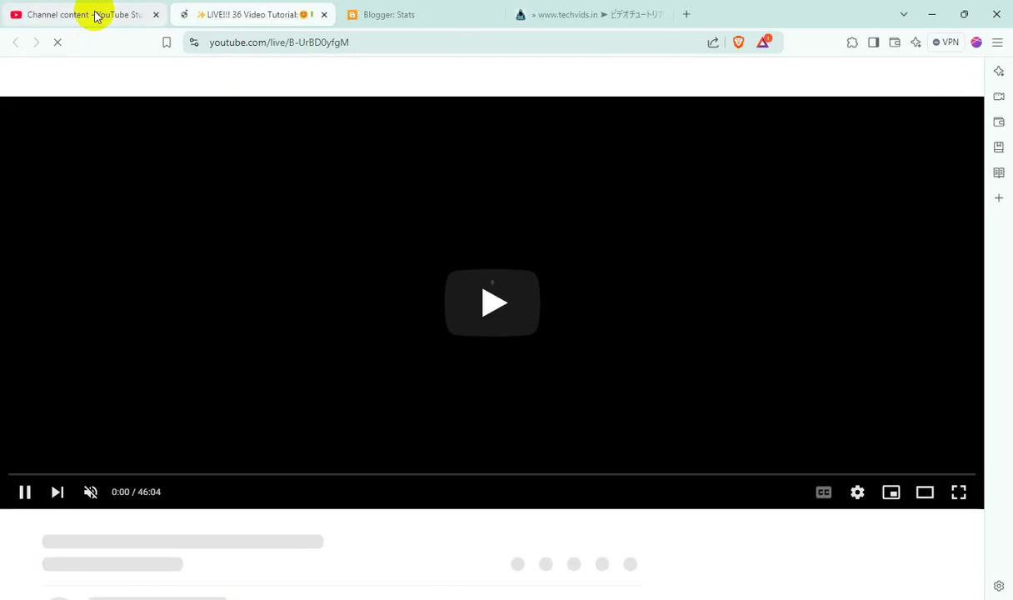
{"action": "left_click", "coordinate": [95, 14]}
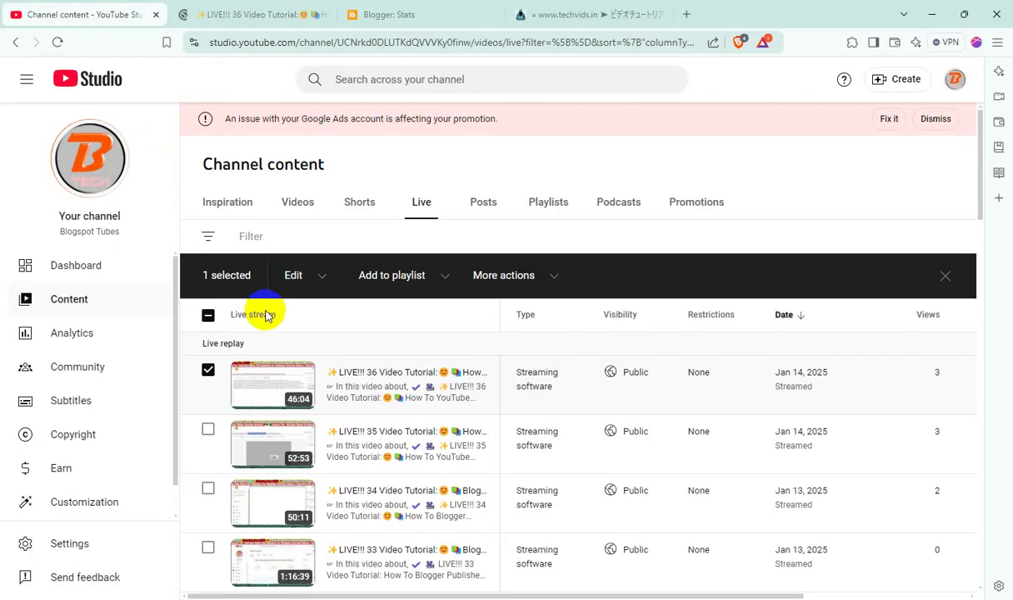
{"action": "left_click", "coordinate": [471, 399]}
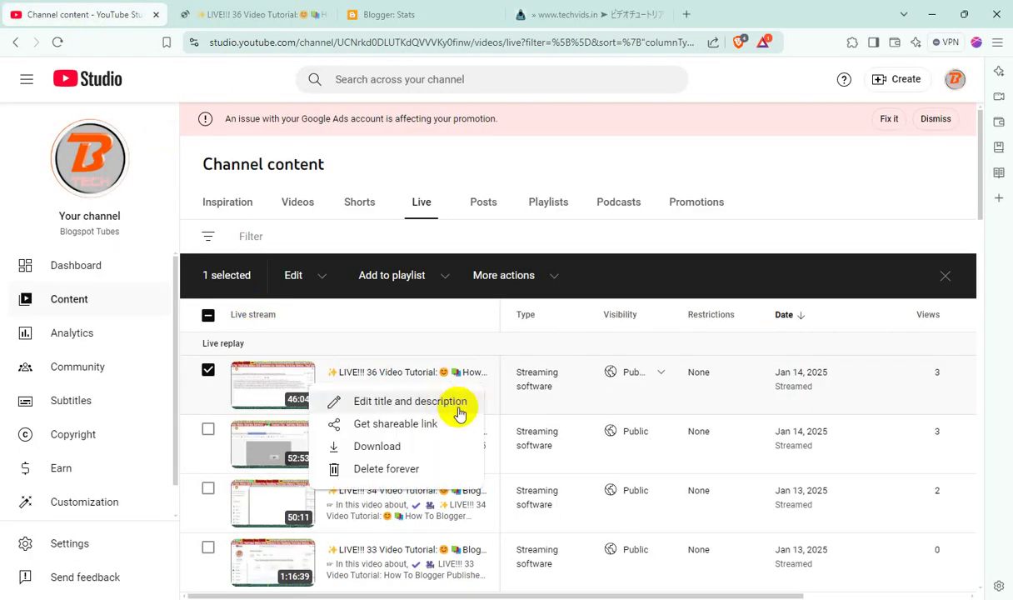
{"action": "left_click", "coordinate": [459, 406]}
{"action": "double_click", "coordinate": [475, 418]}
{"action": "triple_click", "coordinate": [473, 416]}
{"action": "right_click", "coordinate": [475, 416]}
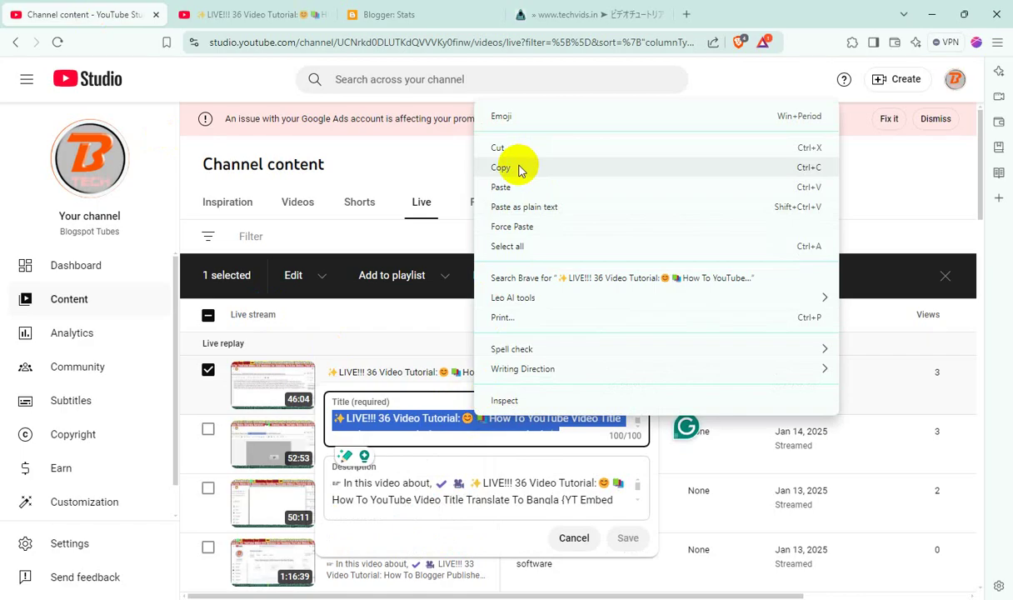
{"action": "left_click", "coordinate": [854, 168]}
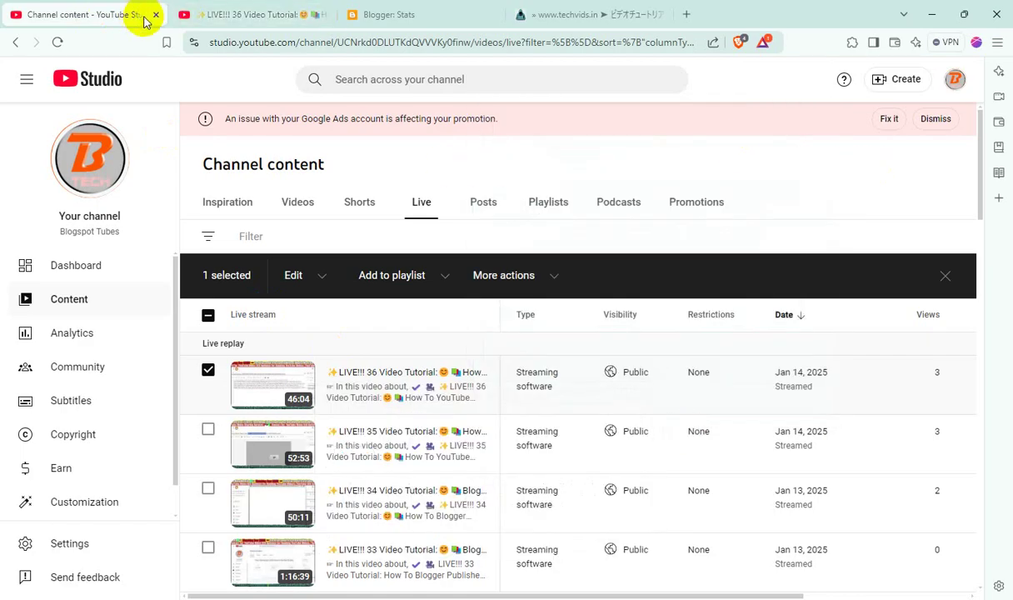
{"action": "left_click", "coordinate": [326, 15]}
Step: Place the YouTube Studio tab last and sort the live streams by date, oldest first, with none selected
{"action": "left_click_drag", "start_coordinate": [55, 14], "coordinate": [392, 14]}
{"action": "left_click", "coordinate": [208, 316]}
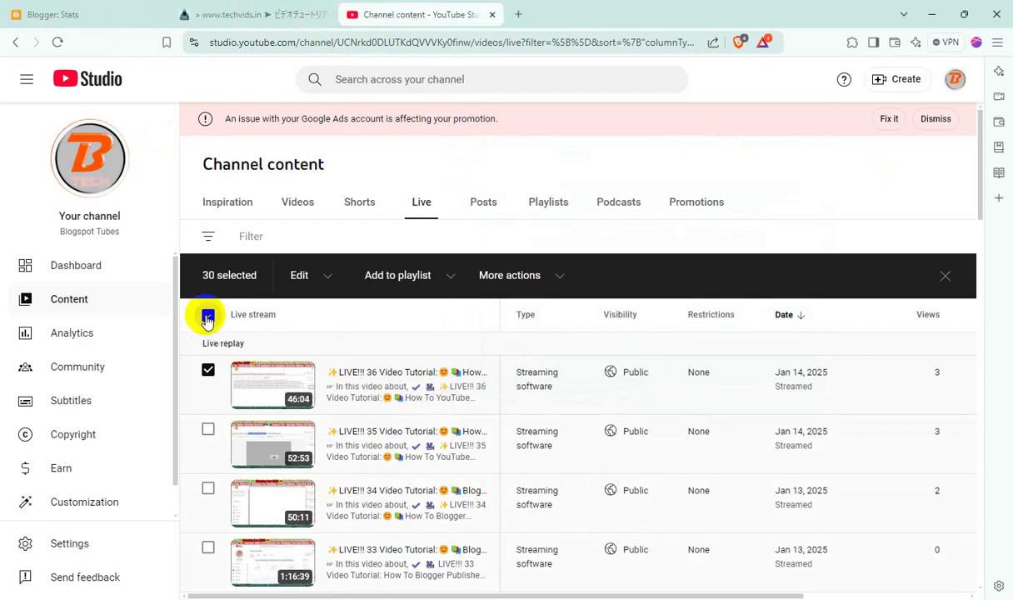
{"action": "left_click", "coordinate": [208, 317]}
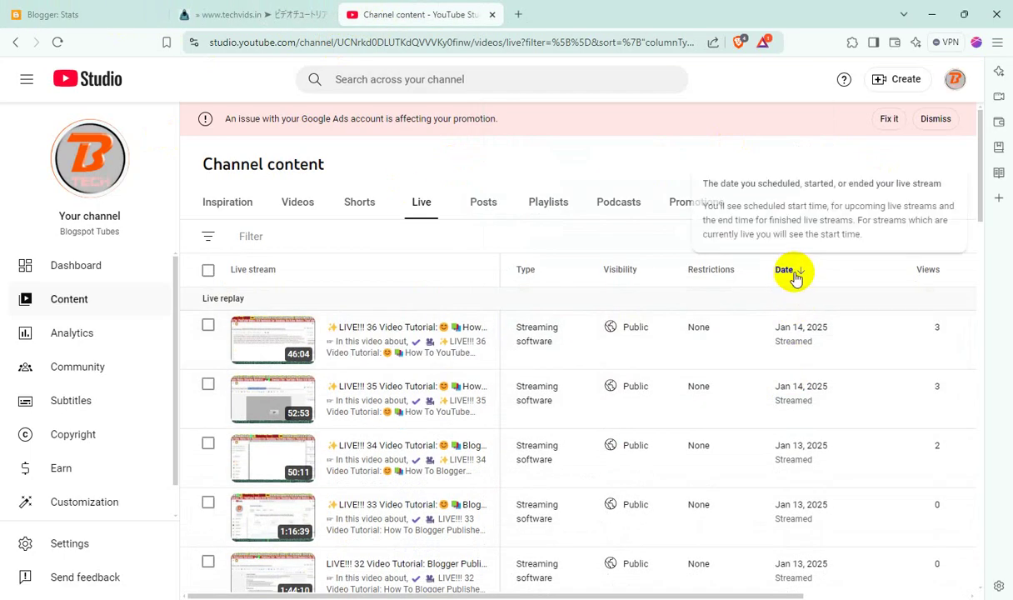
{"action": "left_click", "coordinate": [787, 271]}
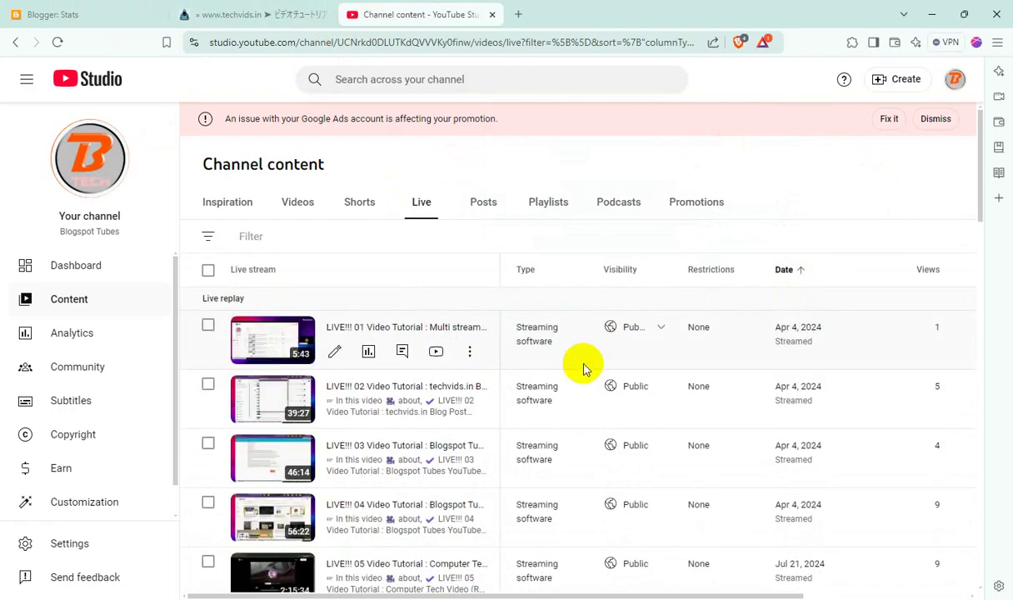
Step: Select the oldest live replay and copy its title, "LIVE!!! 01 Video Tutorial : Multi streaming LIVE Test"
{"action": "left_click", "coordinate": [209, 325]}
{"action": "left_click", "coordinate": [469, 399]}
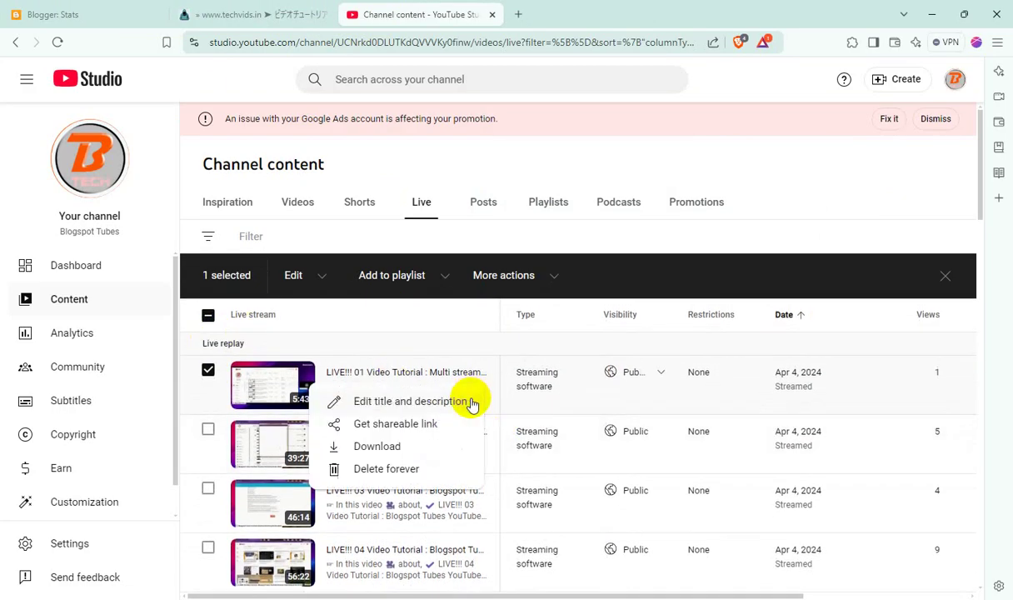
{"action": "left_click", "coordinate": [444, 411]}
{"action": "triple_click", "coordinate": [440, 419]}
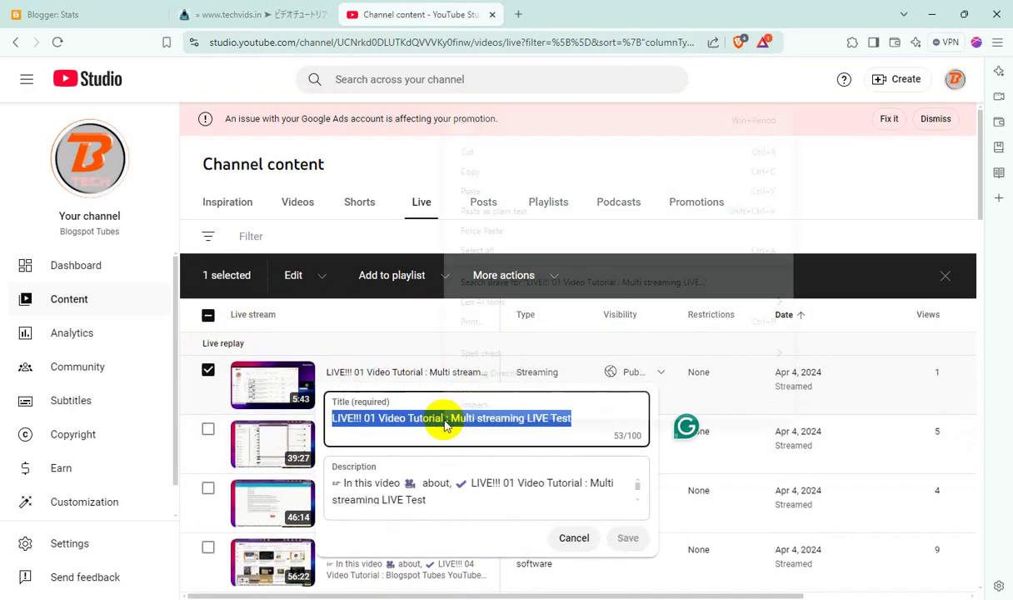
{"action": "right_click", "coordinate": [442, 419]}
{"action": "left_click", "coordinate": [467, 173]}
{"action": "left_click", "coordinate": [726, 179]}
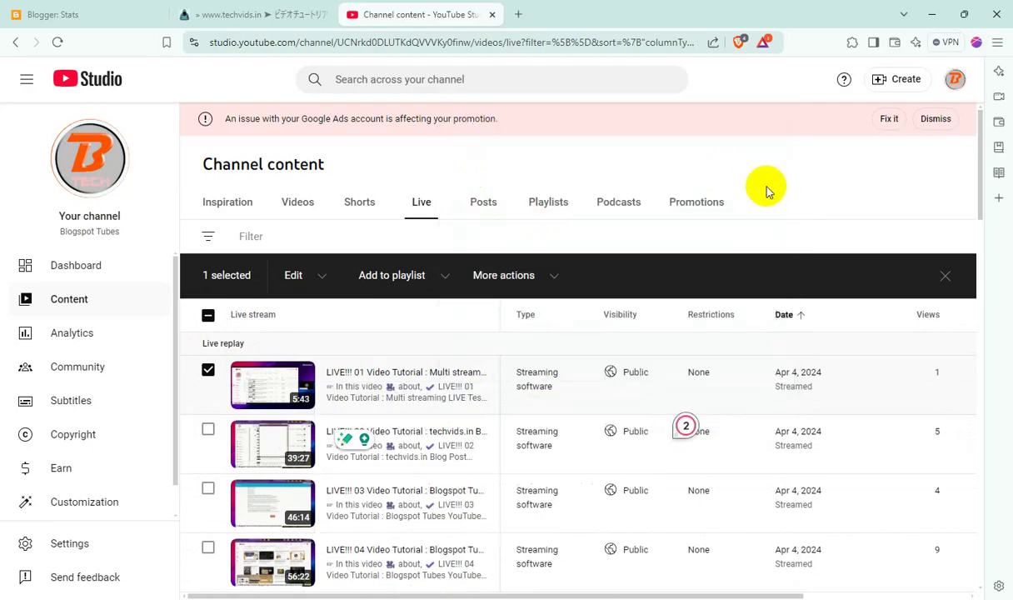
{"action": "left_click", "coordinate": [435, 397]}
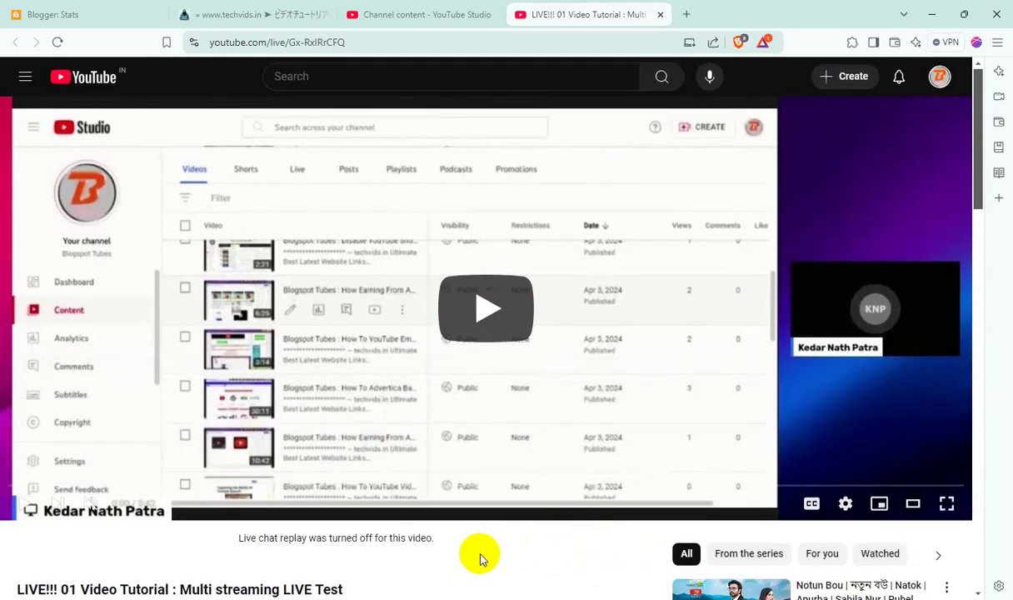
{"action": "scroll", "coordinate": [483, 556], "scroll_direction": "down", "scroll_amount": 1}
{"action": "left_click", "coordinate": [517, 552]}
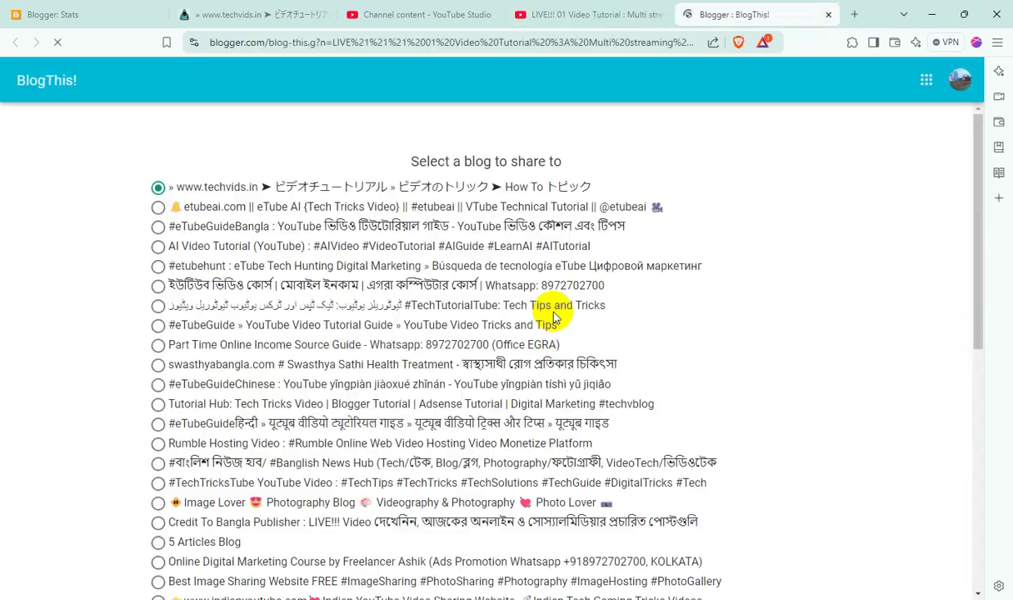
{"action": "scroll", "coordinate": [500, 425], "scroll_direction": "down", "scroll_amount": 6}
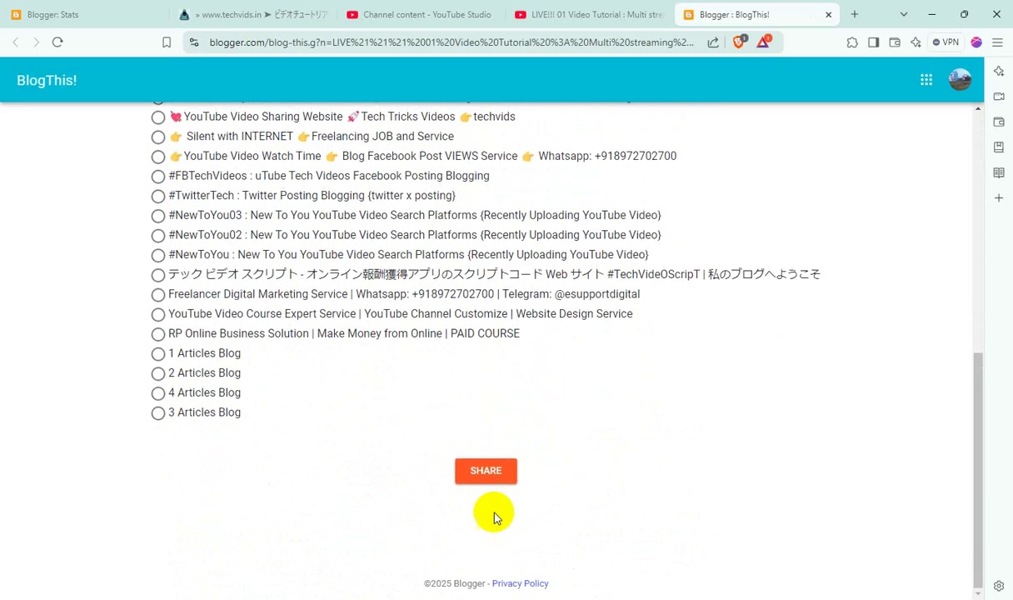
{"action": "left_click", "coordinate": [492, 475]}
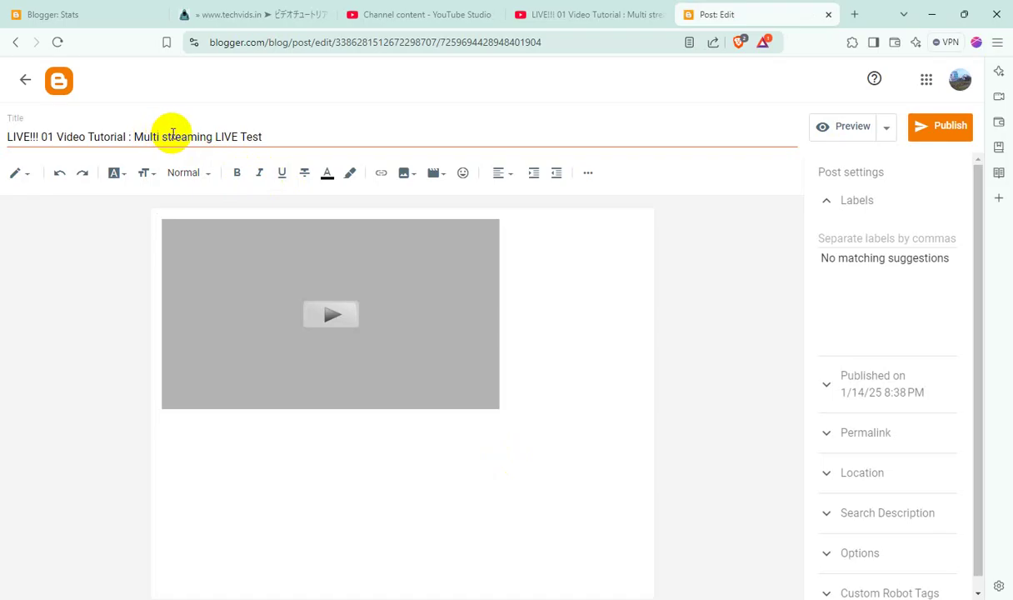
Step: Paste the title "LIVE!!! 01 Video Tutorial : Multi streaming LIVE Test" as the search description and set reader comments to "Do not allow, hide existing"
{"action": "triple_click", "coordinate": [204, 131]}
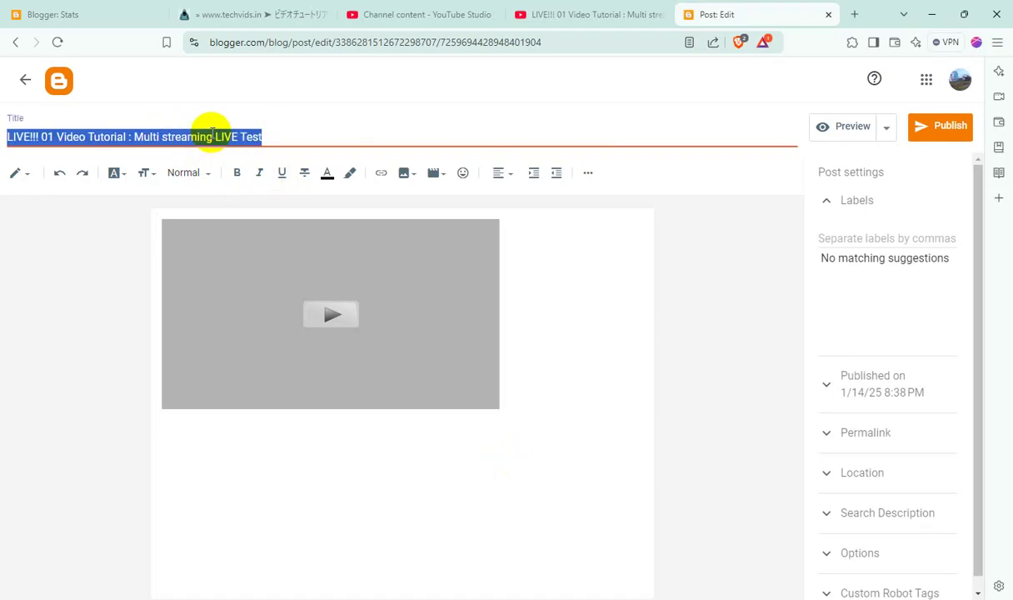
{"action": "left_click", "coordinate": [375, 155]}
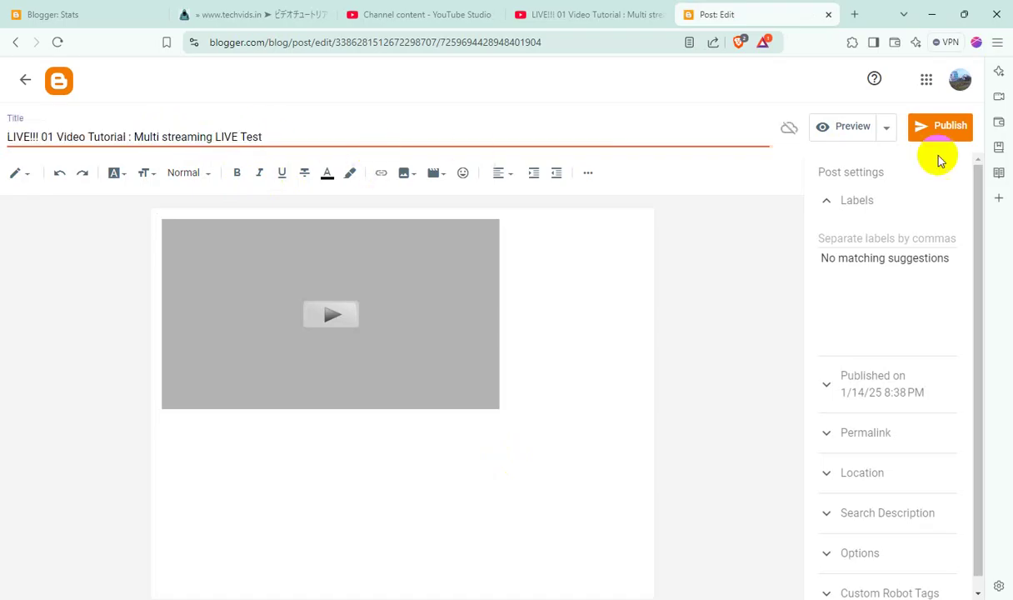
{"action": "left_click", "coordinate": [878, 236]}
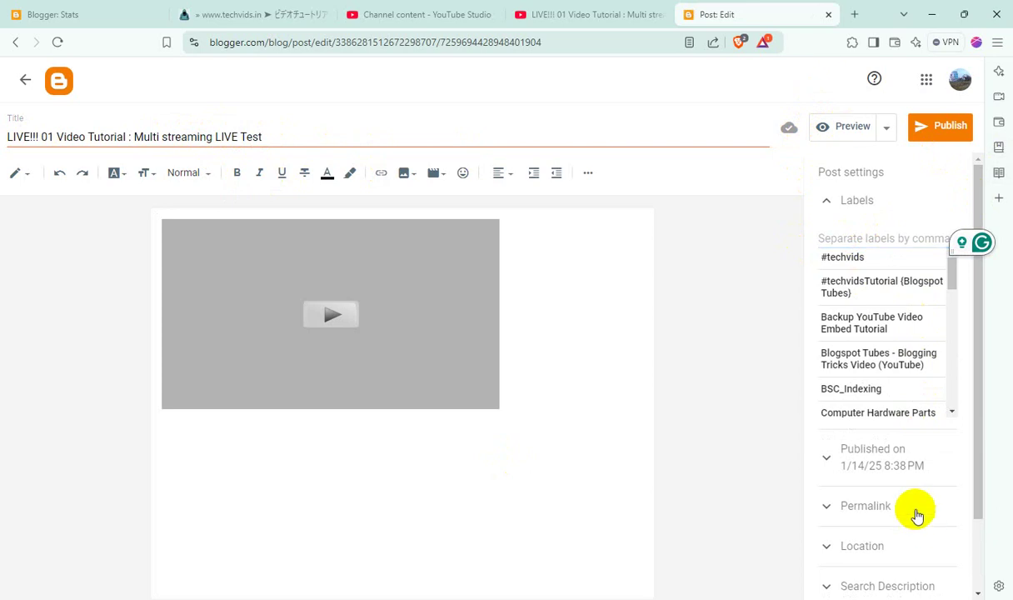
{"action": "left_click", "coordinate": [897, 583]}
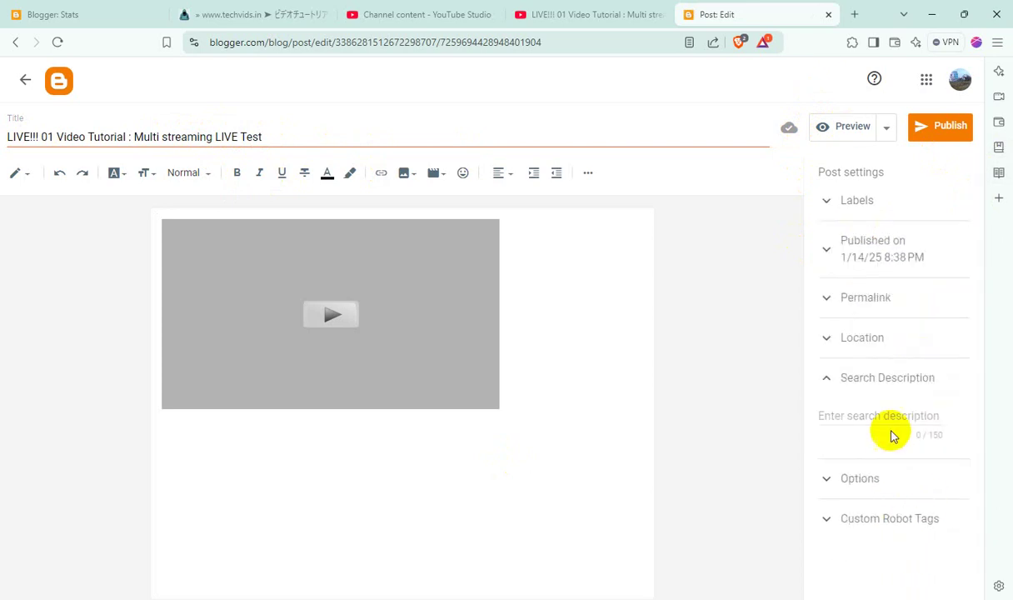
{"action": "key", "text": "ctrl+v"}
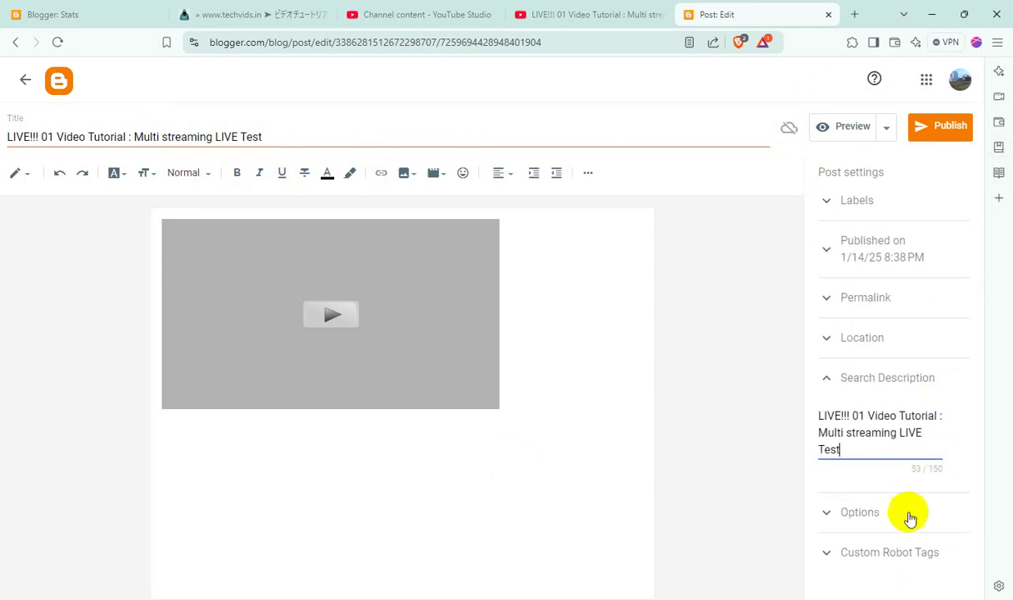
{"action": "left_click", "coordinate": [891, 513]}
{"action": "left_click", "coordinate": [862, 506]}
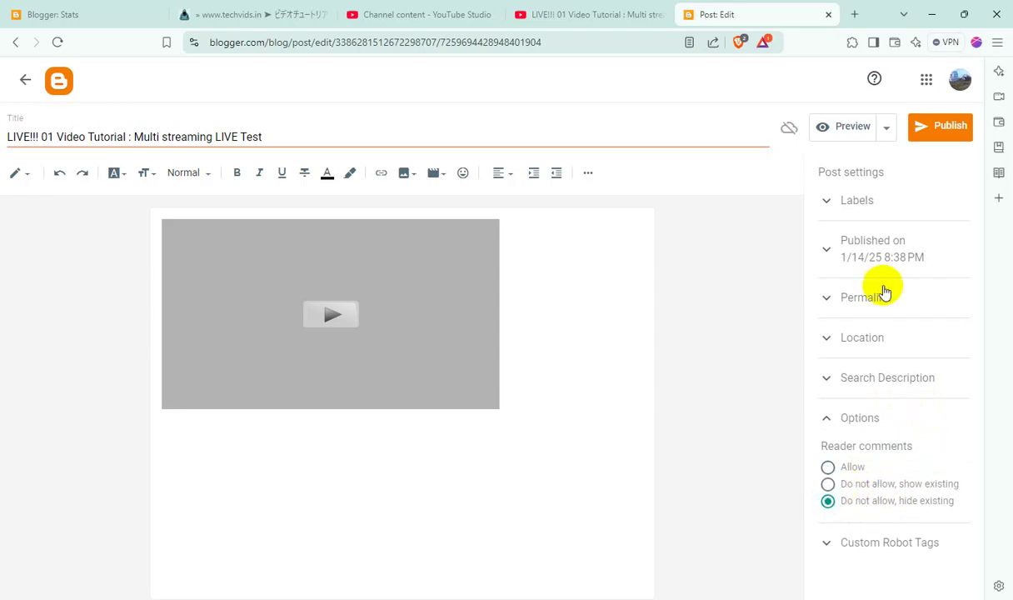
Step: Add the label "YouTube LIVE Stream Tech Videos" to the post and publish it to the blog
{"action": "left_click", "coordinate": [872, 203]}
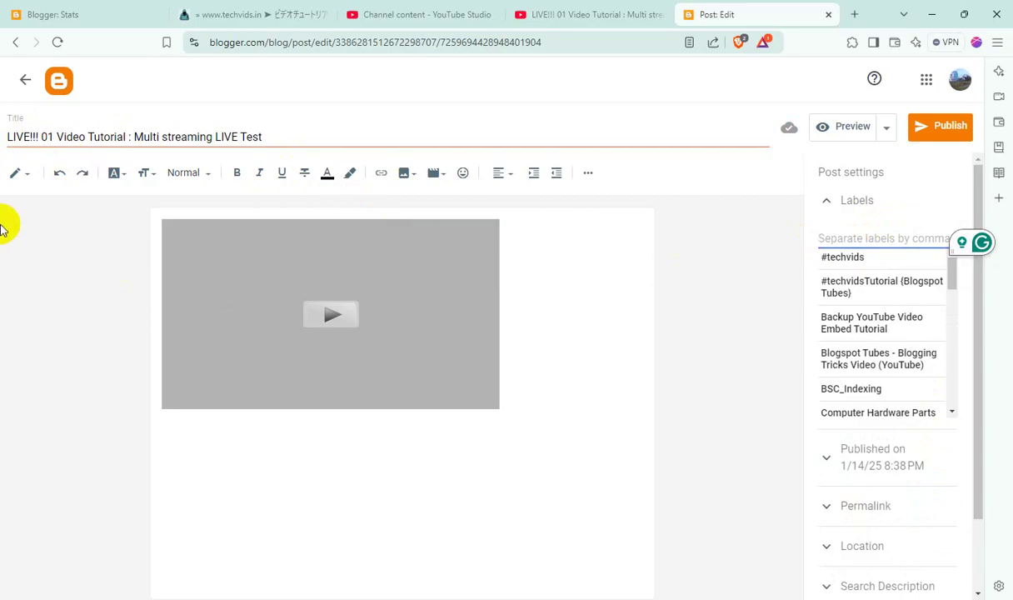
{"action": "type", "text": "YouTube "}
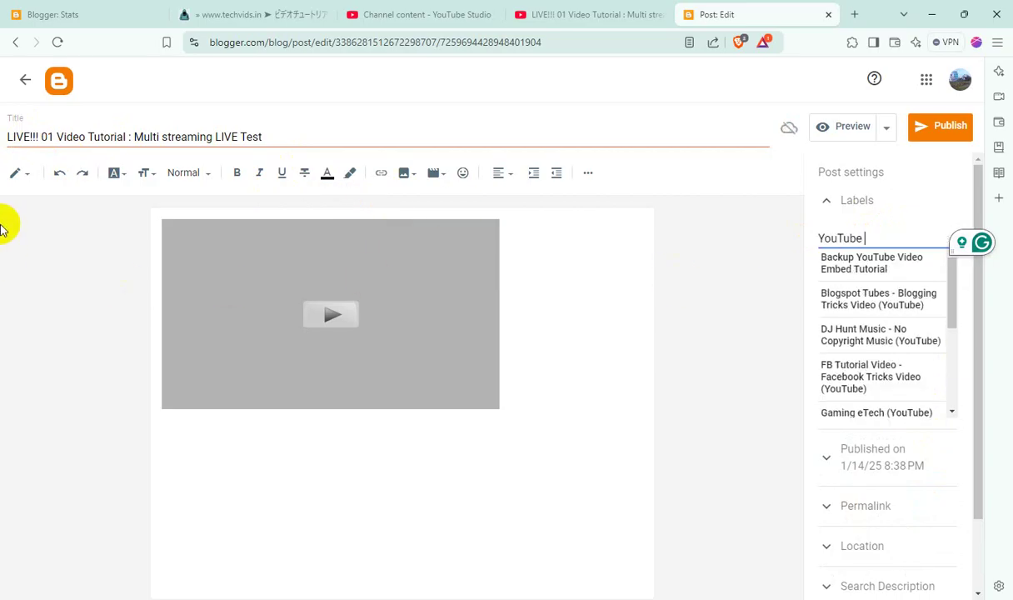
{"action": "type", "text": "LIVE Stream"}
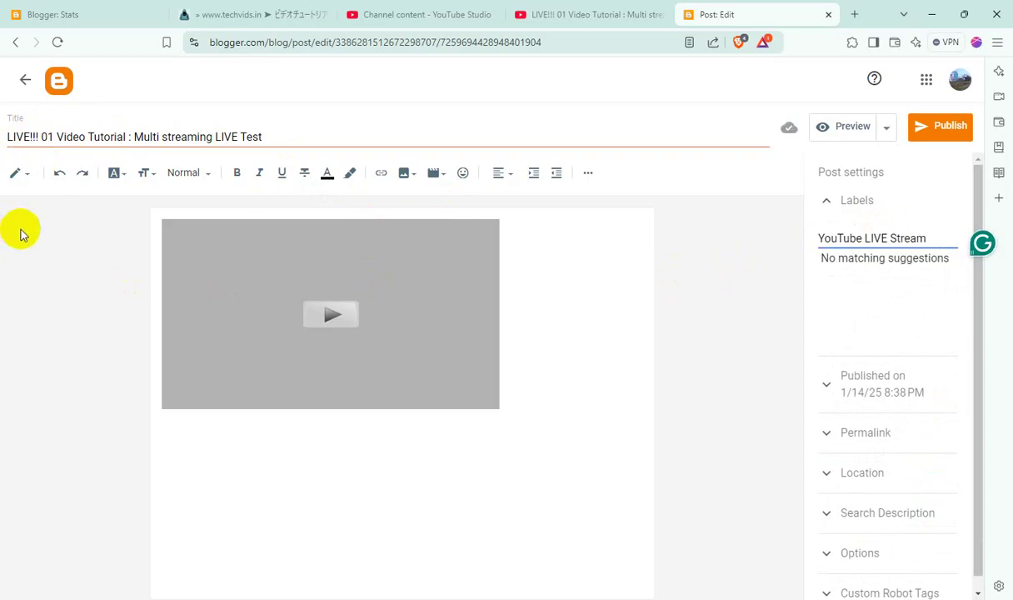
{"action": "type", "text": "V"}
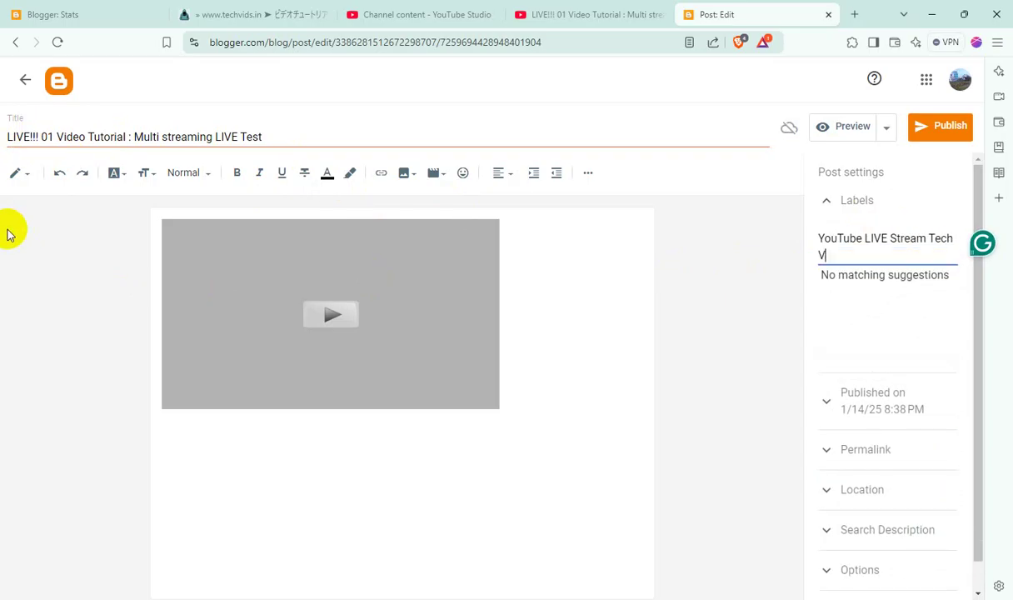
{"action": "type", "text": "ideo"}
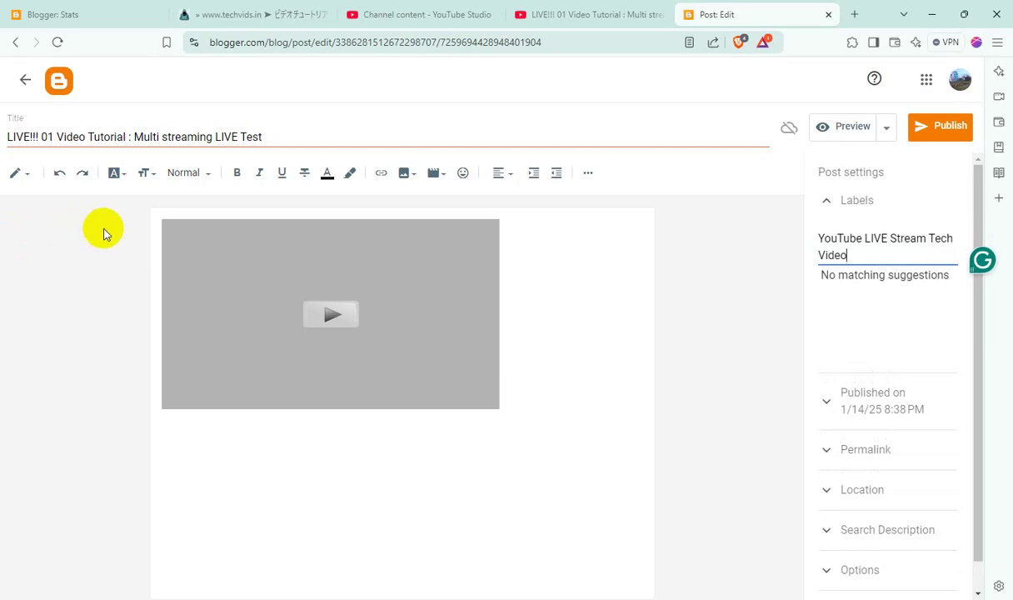
{"action": "type", "text": "s"}
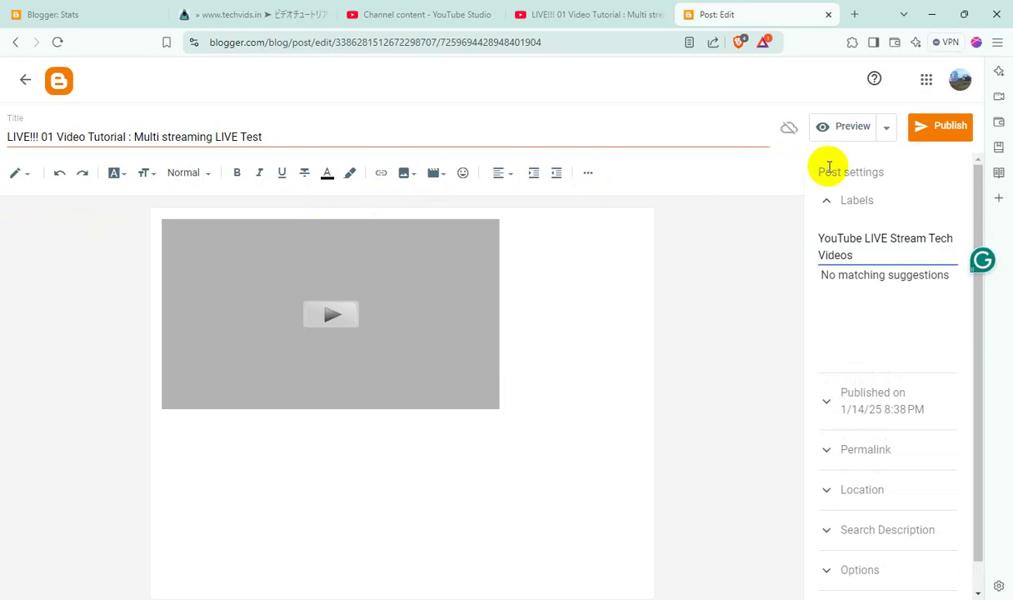
{"action": "left_click", "coordinate": [919, 124]}
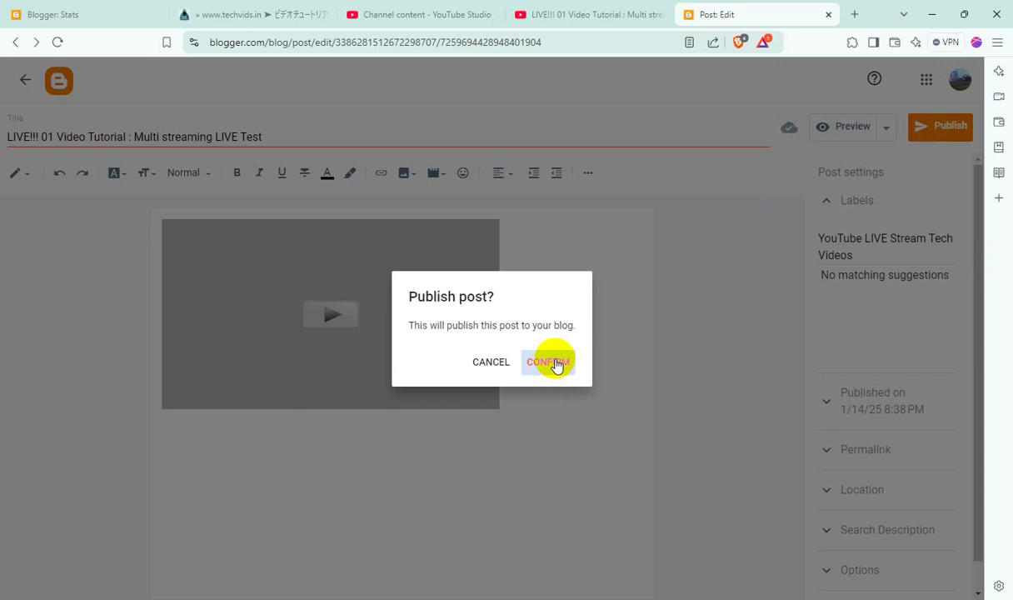
{"action": "left_click", "coordinate": [557, 363]}
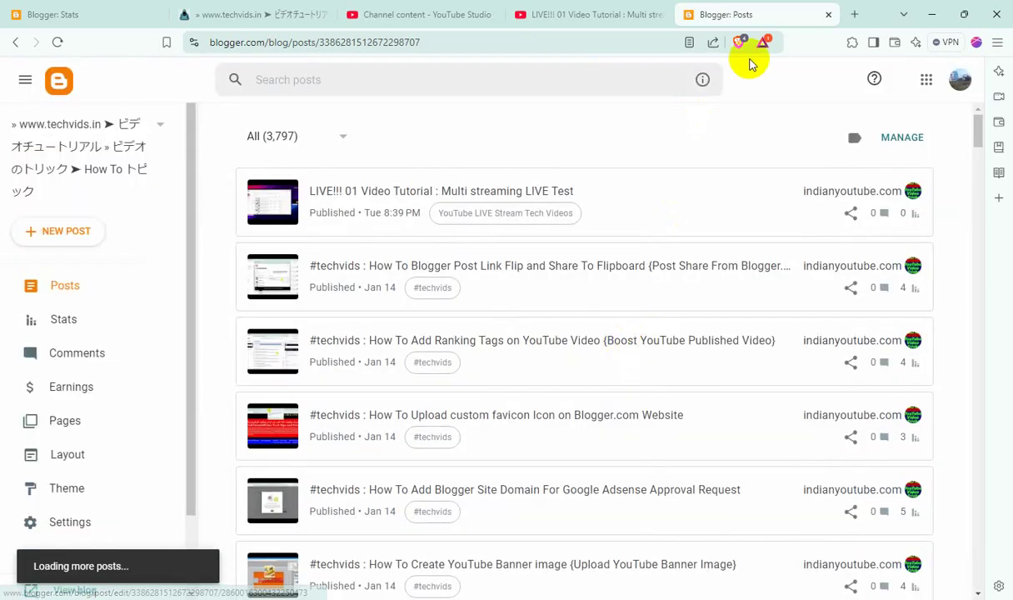
Step: Close the published post and the LIVE!!! 01 replay page to return to the channel's live content list
{"action": "left_click", "coordinate": [828, 16]}
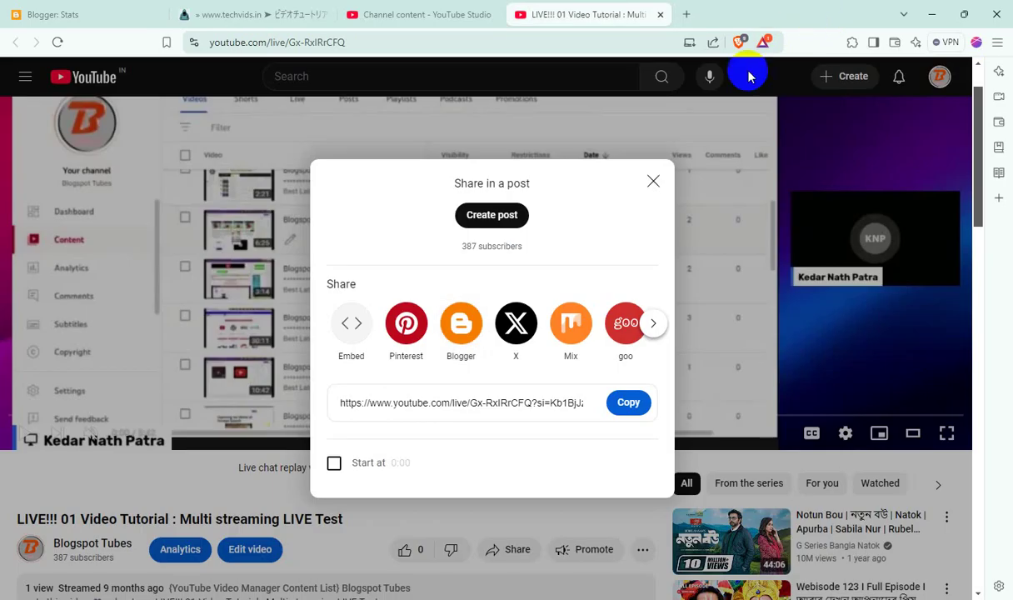
{"action": "left_click", "coordinate": [658, 16]}
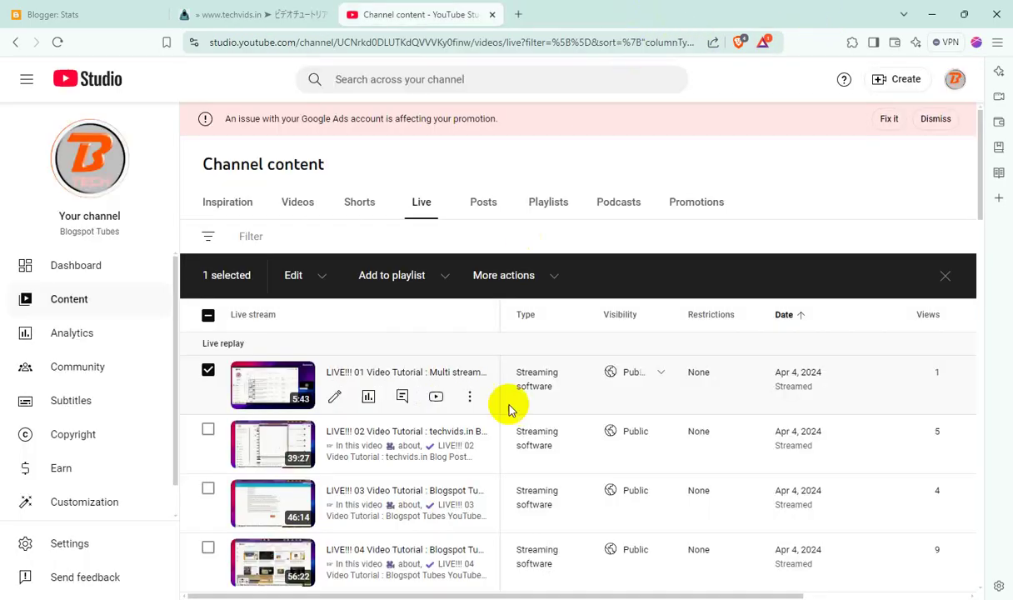
{"action": "left_click", "coordinate": [437, 397]}
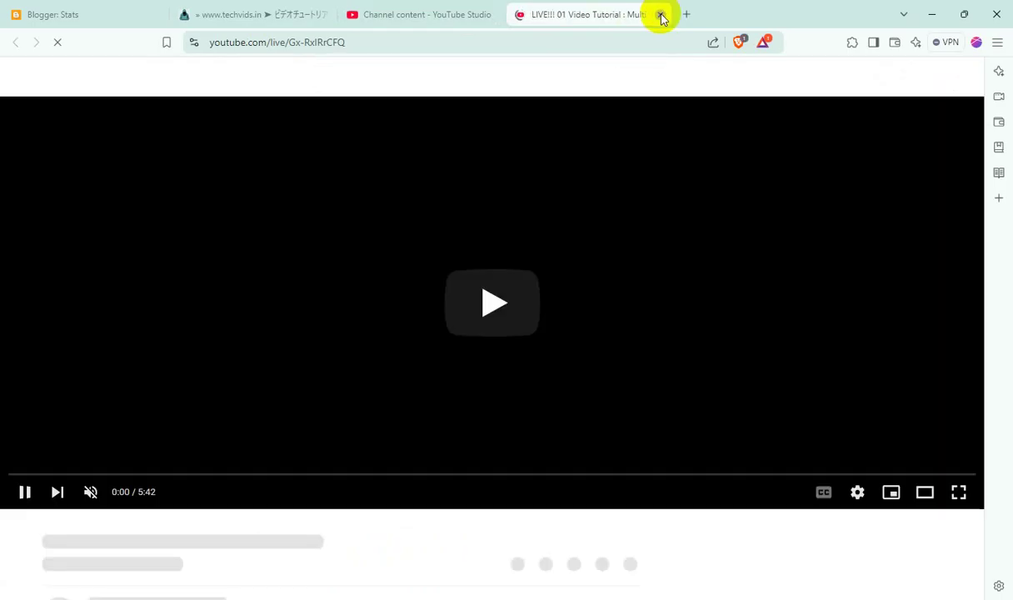
{"action": "left_click", "coordinate": [660, 16]}
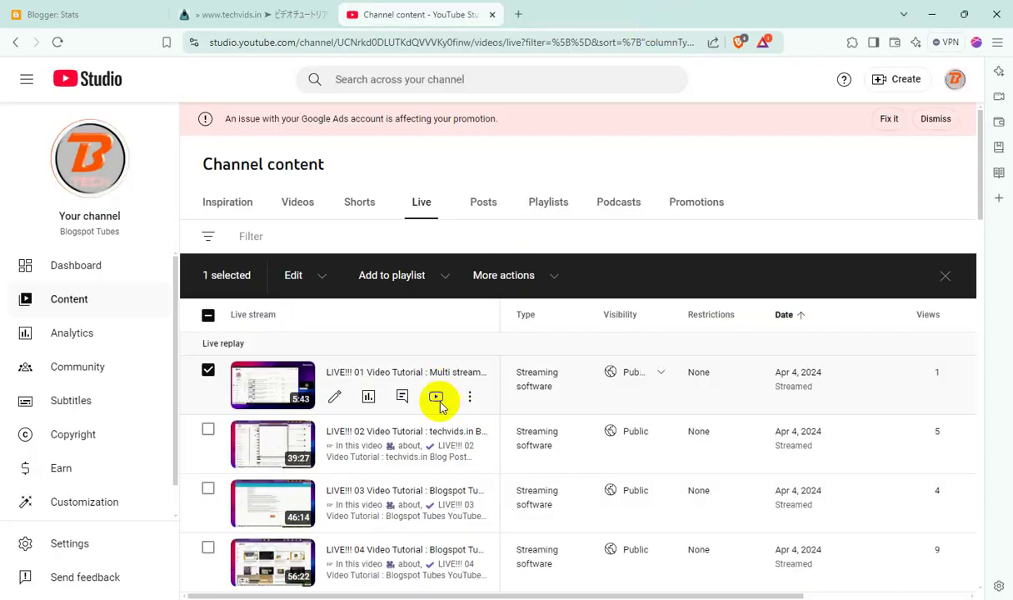
{"action": "scroll", "coordinate": [806, 381], "scroll_direction": "down", "scroll_amount": 3}
{"action": "scroll", "coordinate": [547, 402], "scroll_direction": "up", "scroll_amount": 3}
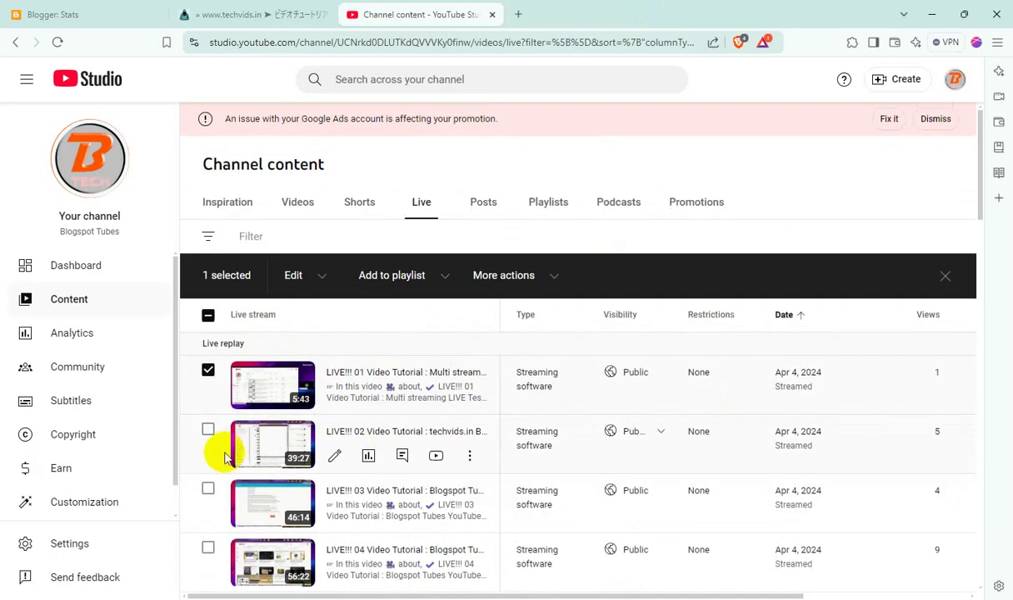
{"action": "left_click", "coordinate": [209, 431]}
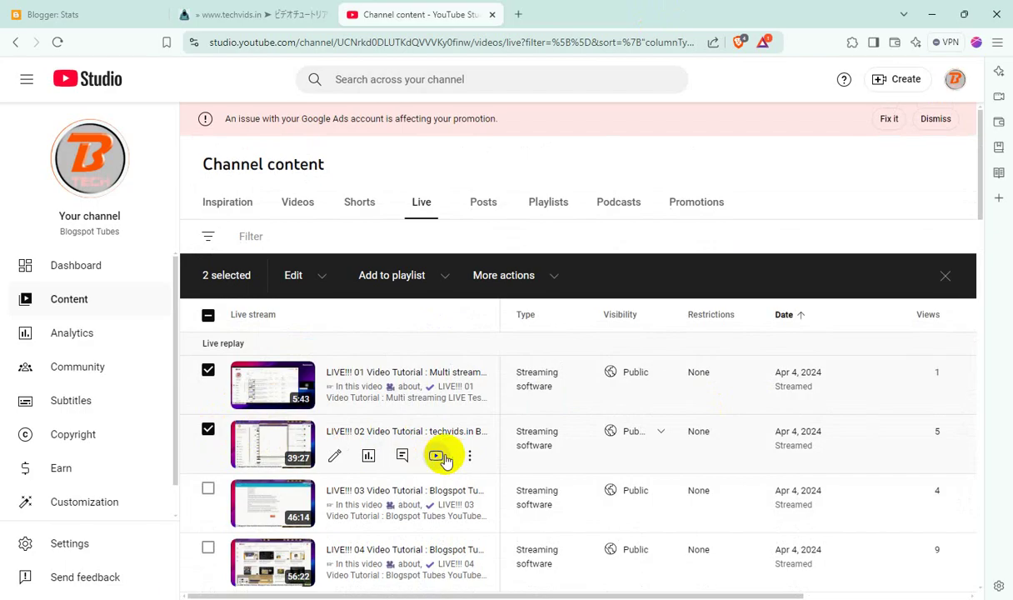
{"action": "left_click", "coordinate": [435, 458]}
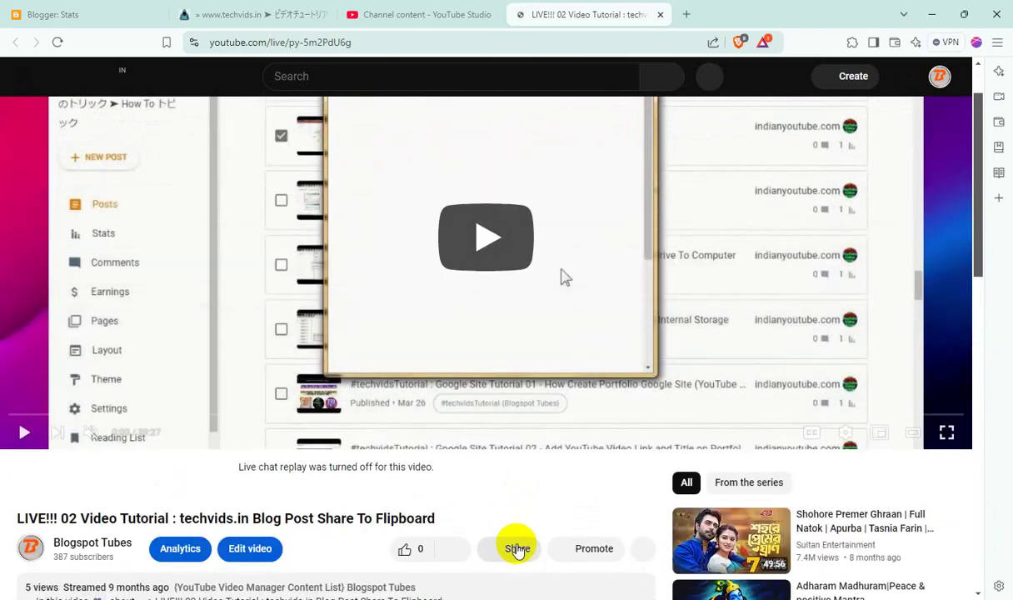
{"action": "left_click", "coordinate": [516, 548]}
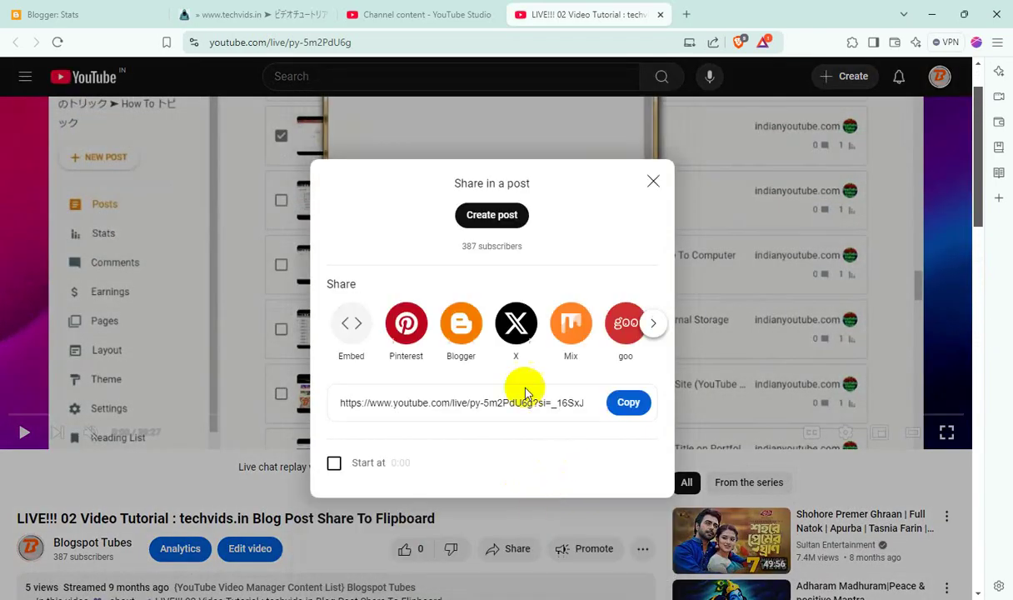
{"action": "left_click", "coordinate": [457, 335]}
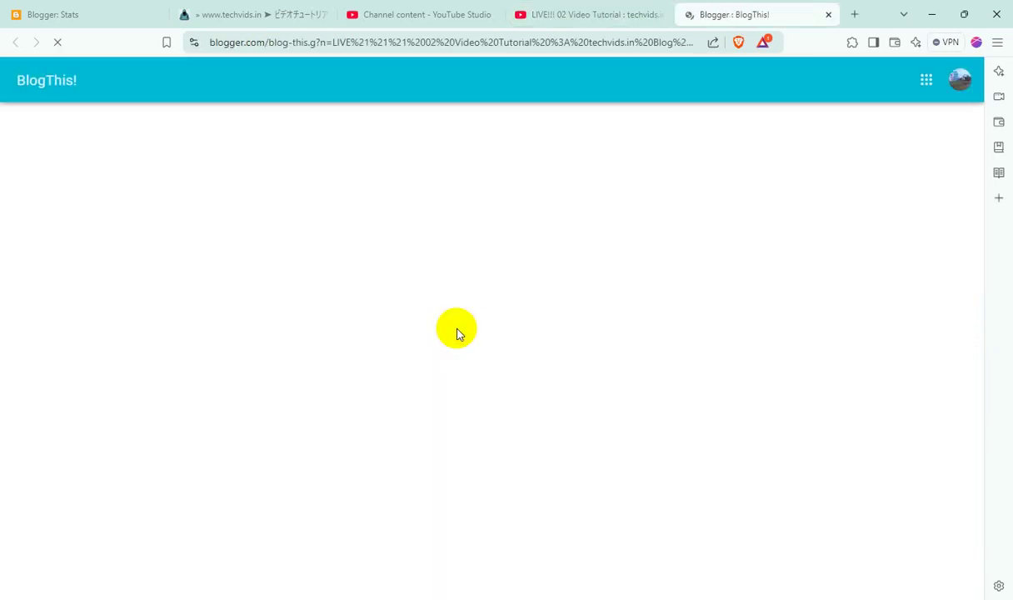
{"action": "scroll", "coordinate": [457, 334], "scroll_direction": "down", "scroll_amount": 6}
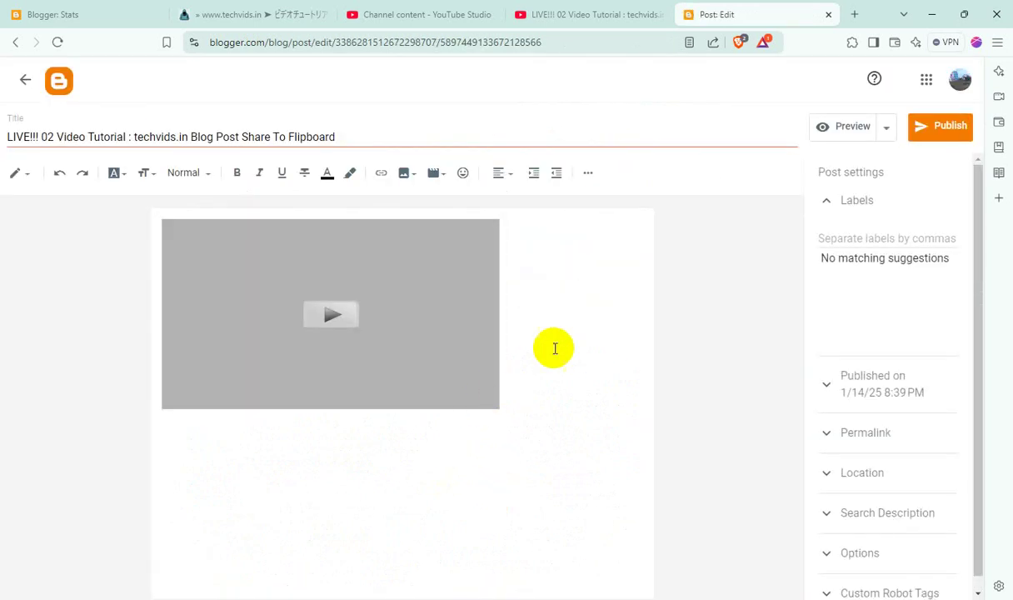
Step: Copy the post title "LIVE!!! 02 Video Tutorial : techvids.in Blog Post Share To Flipboard"
{"action": "triple_click", "coordinate": [301, 137]}
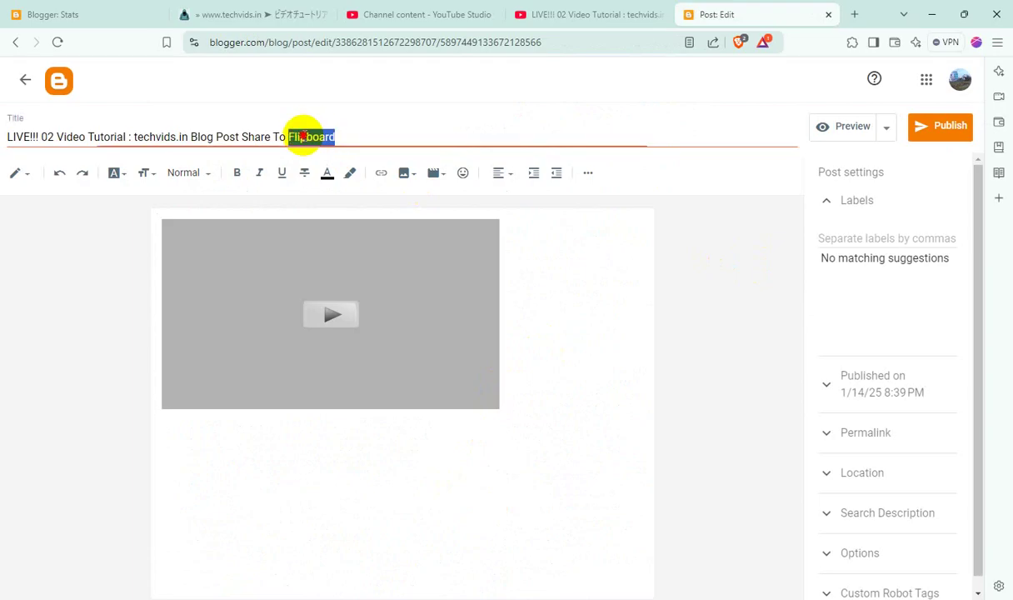
{"action": "right_click", "coordinate": [301, 137]}
{"action": "left_click", "coordinate": [347, 202]}
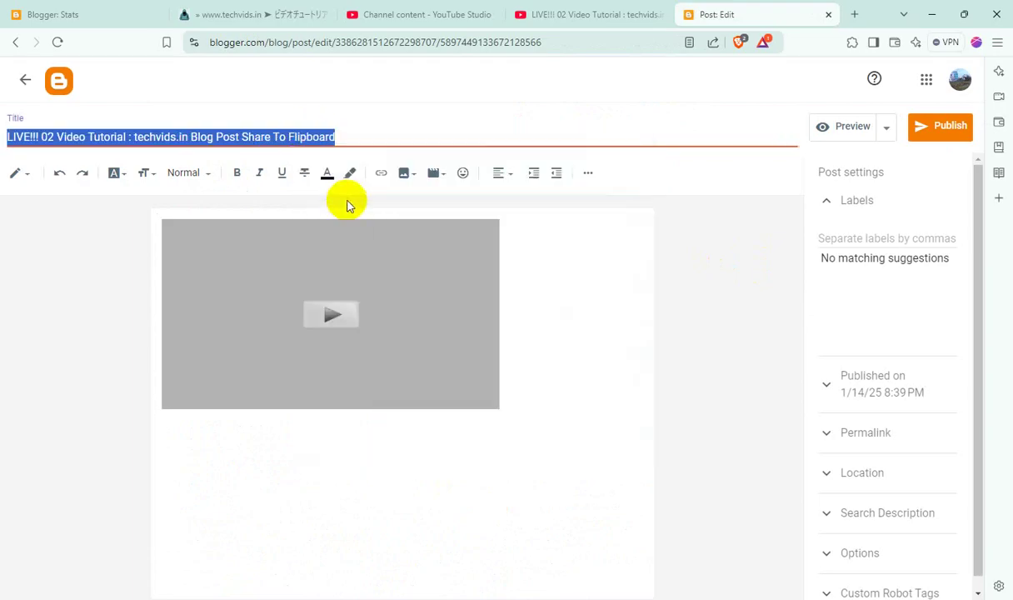
Step: Add the existing label "YouTube LIVE Stream Tech Videos" to the LIVE!!! 02 post
{"action": "left_click", "coordinate": [903, 236]}
{"action": "scroll", "coordinate": [891, 379], "scroll_direction": "down", "scroll_amount": 10}
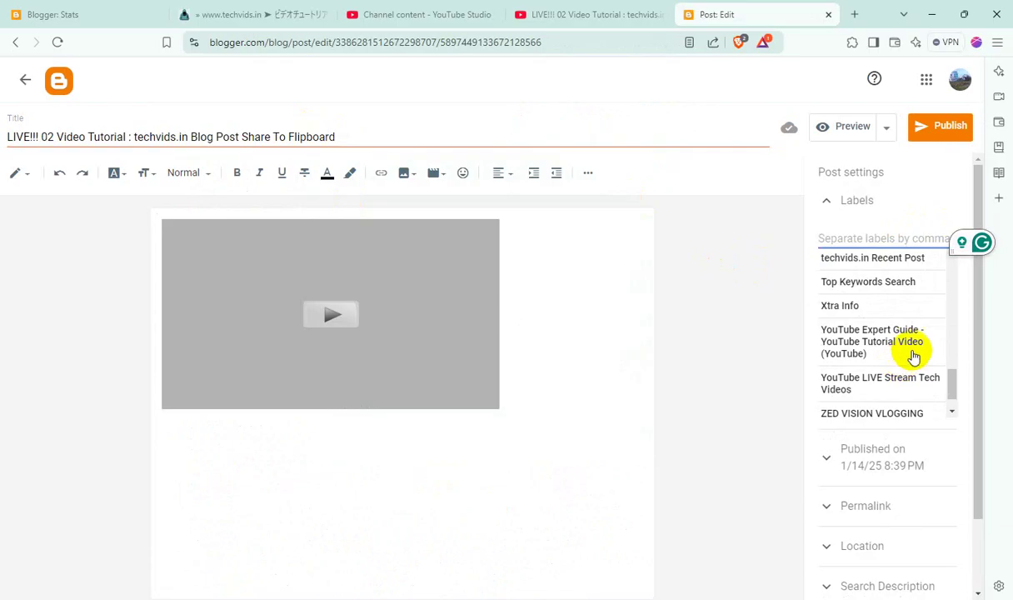
{"action": "scroll", "coordinate": [914, 356], "scroll_direction": "down", "scroll_amount": 1}
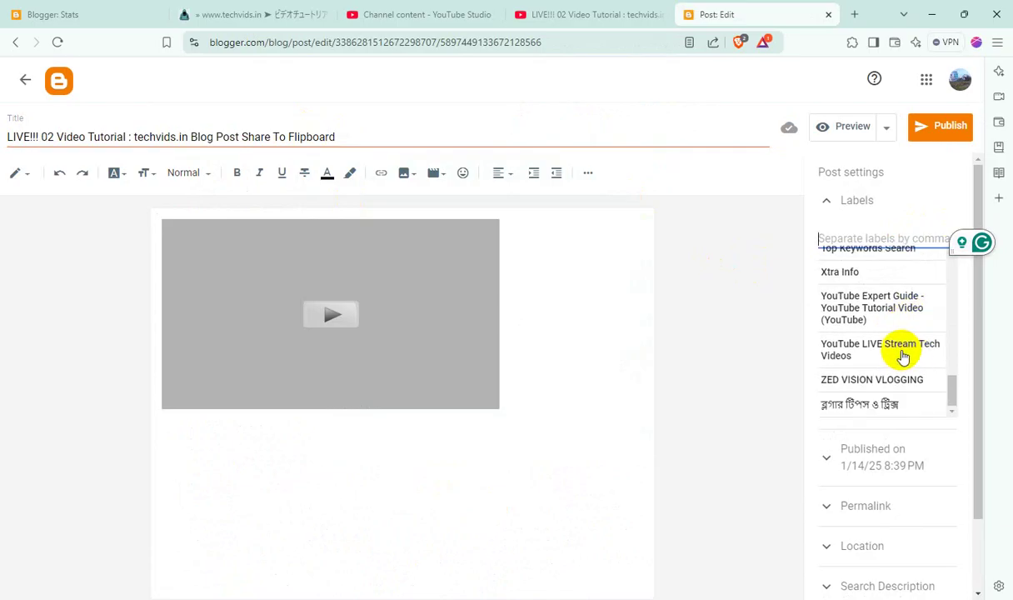
{"action": "left_click", "coordinate": [902, 354]}
Step: Paste "LIVE!!! 02 Video Tutorial : techvids.in Blog Post Share To Flipboard" as the post's search description
{"action": "scroll", "coordinate": [931, 475], "scroll_direction": "down", "scroll_amount": 3}
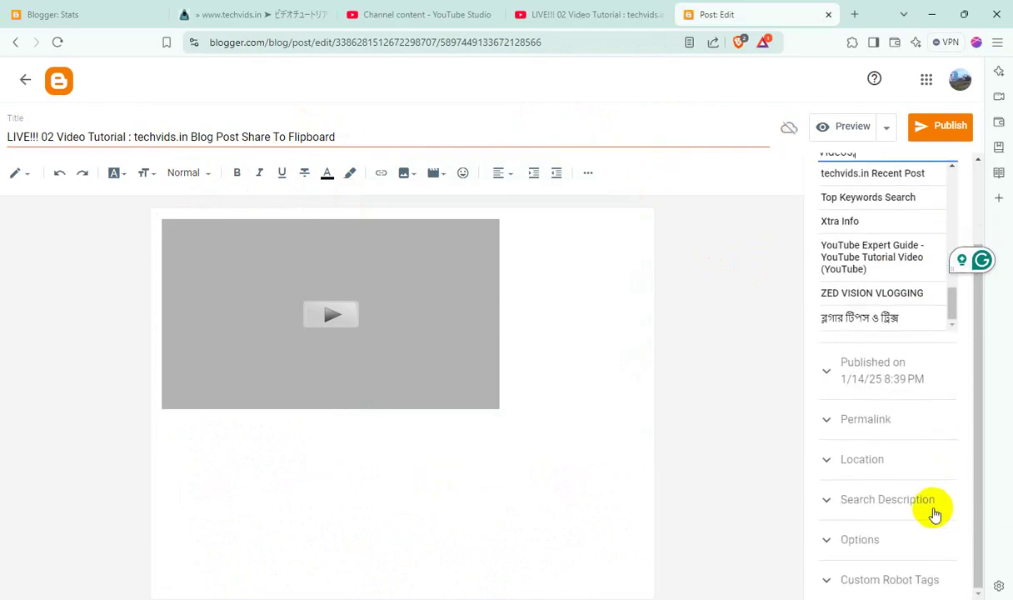
{"action": "scroll", "coordinate": [922, 498], "scroll_direction": "up", "scroll_amount": 3}
{"action": "left_click", "coordinate": [883, 398]}
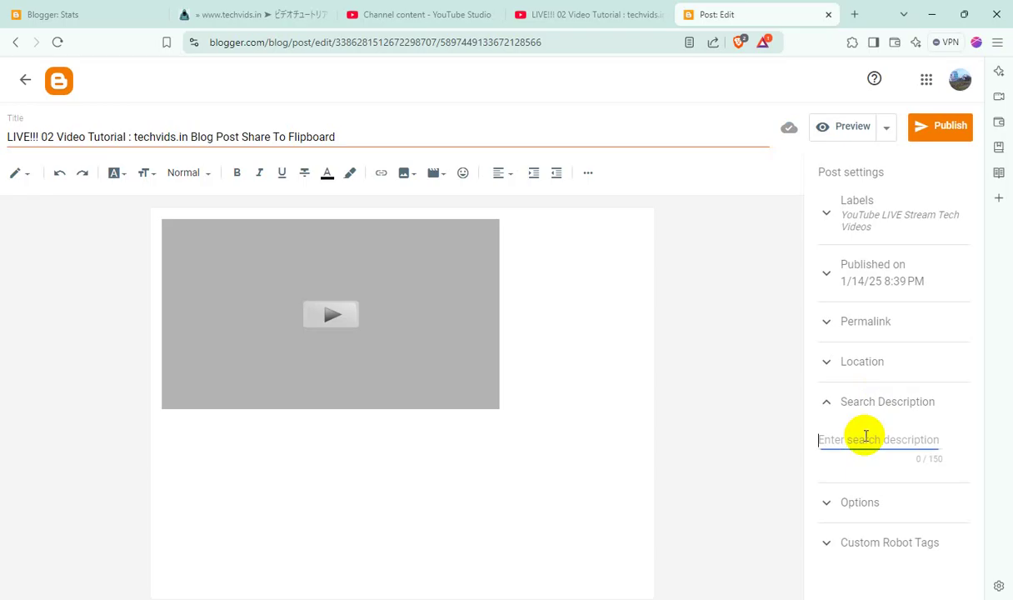
{"action": "right_click", "coordinate": [867, 435]}
{"action": "left_click", "coordinate": [737, 260]}
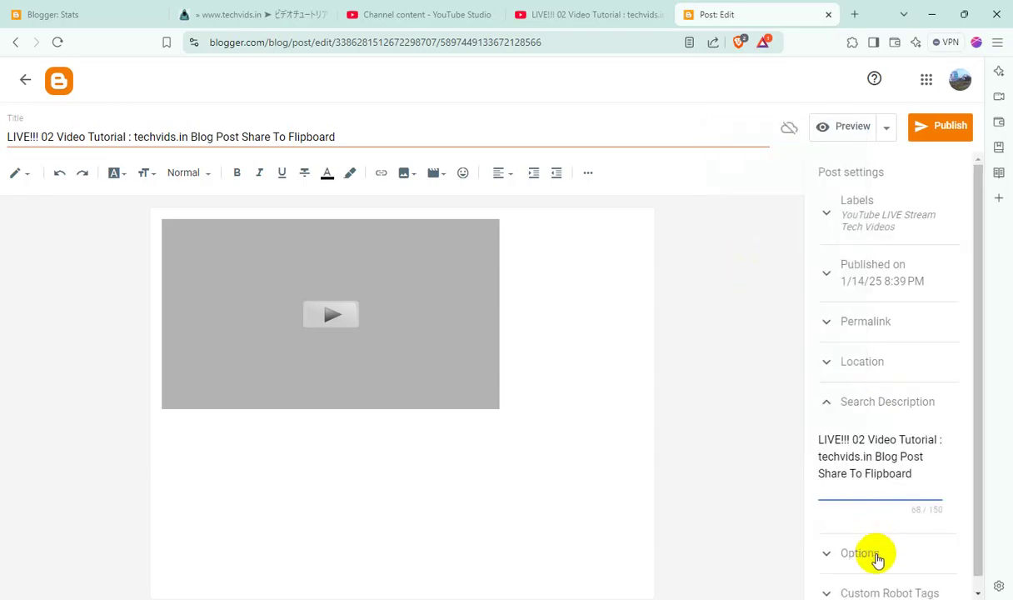
Step: Set reader comments to "Do not allow, hide existing" and publish the LIVE!!! 02 post to the blog
{"action": "left_click", "coordinate": [883, 552]}
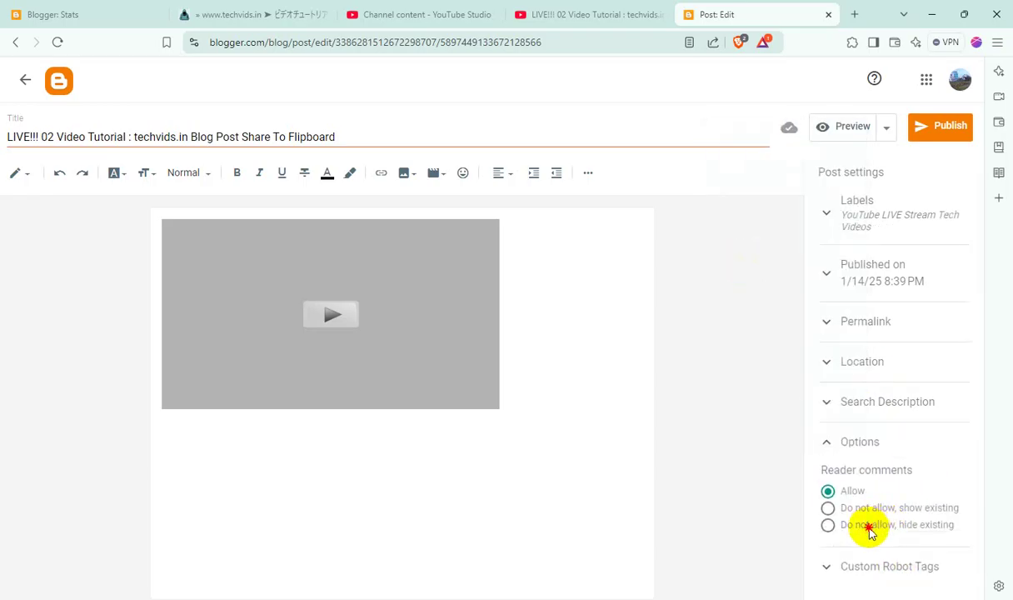
{"action": "left_click", "coordinate": [868, 527]}
{"action": "left_click", "coordinate": [923, 127]}
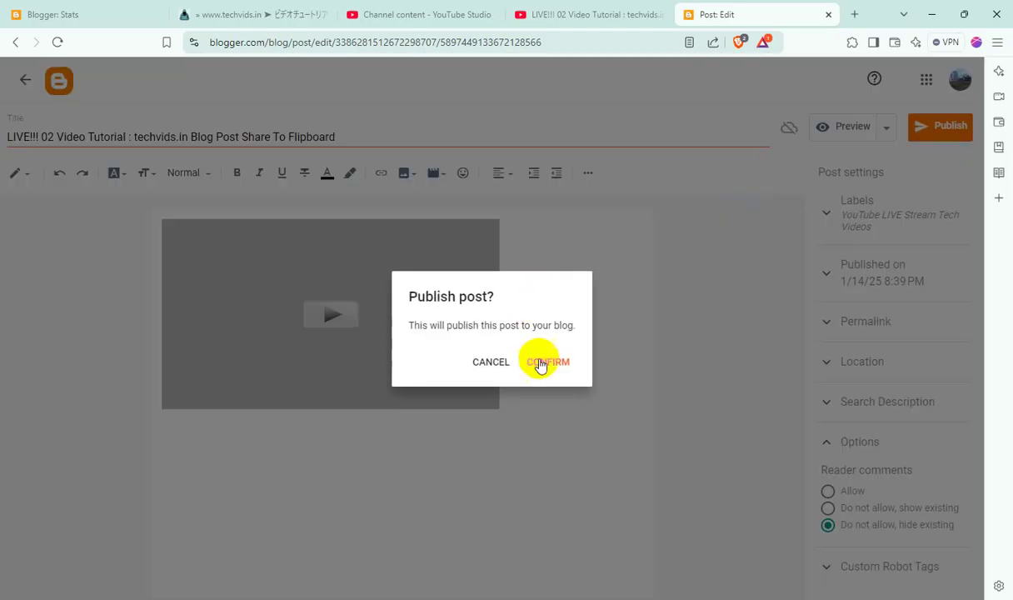
{"action": "left_click", "coordinate": [547, 359]}
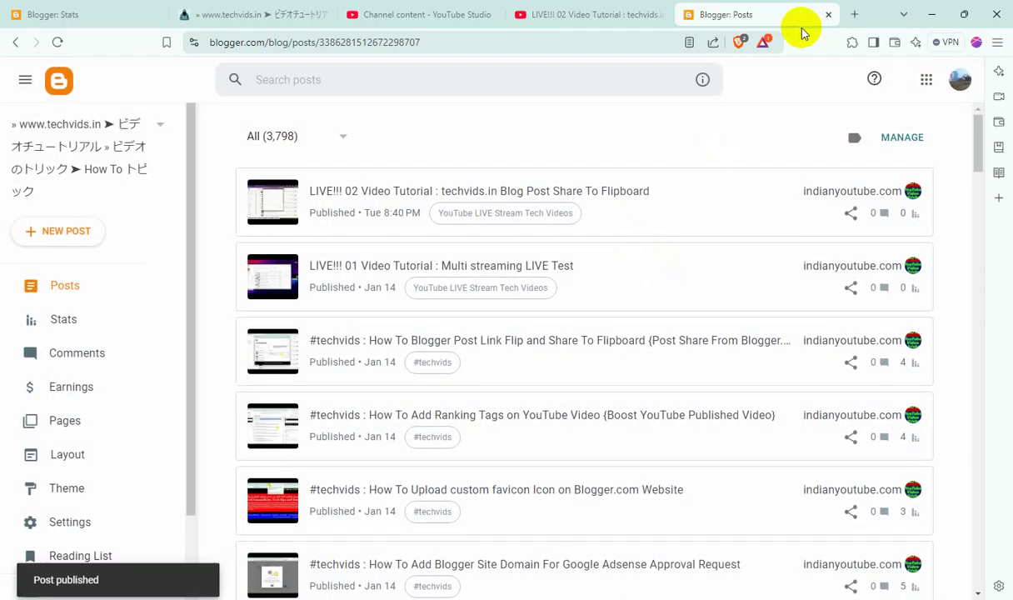
Step: Close the LIVE!!! 02 post and replay pages, then select the LIVE!!! 03 replay and open it on YouTube
{"action": "left_click", "coordinate": [828, 16]}
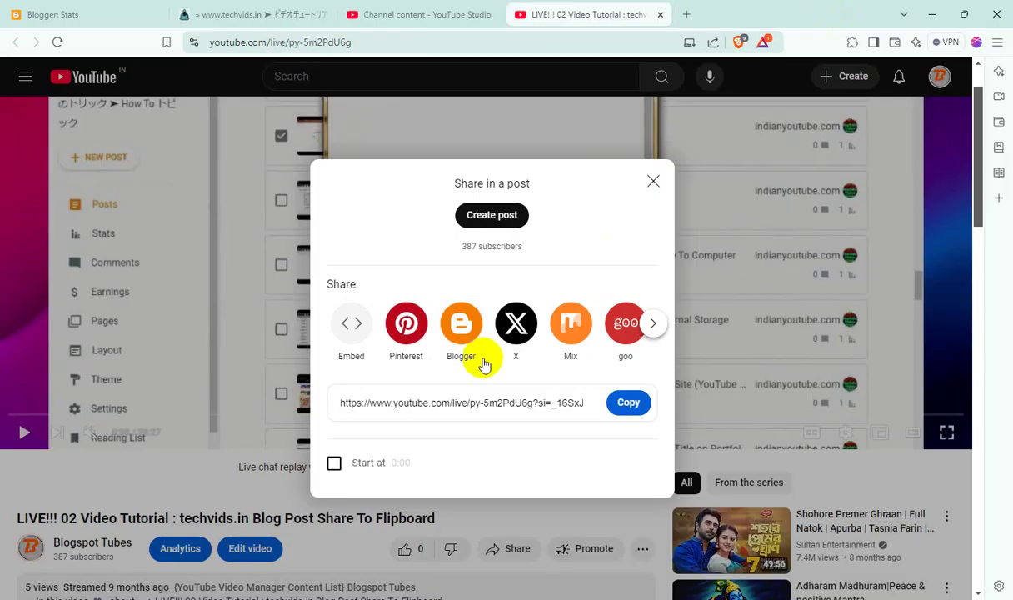
{"action": "left_click", "coordinate": [658, 16]}
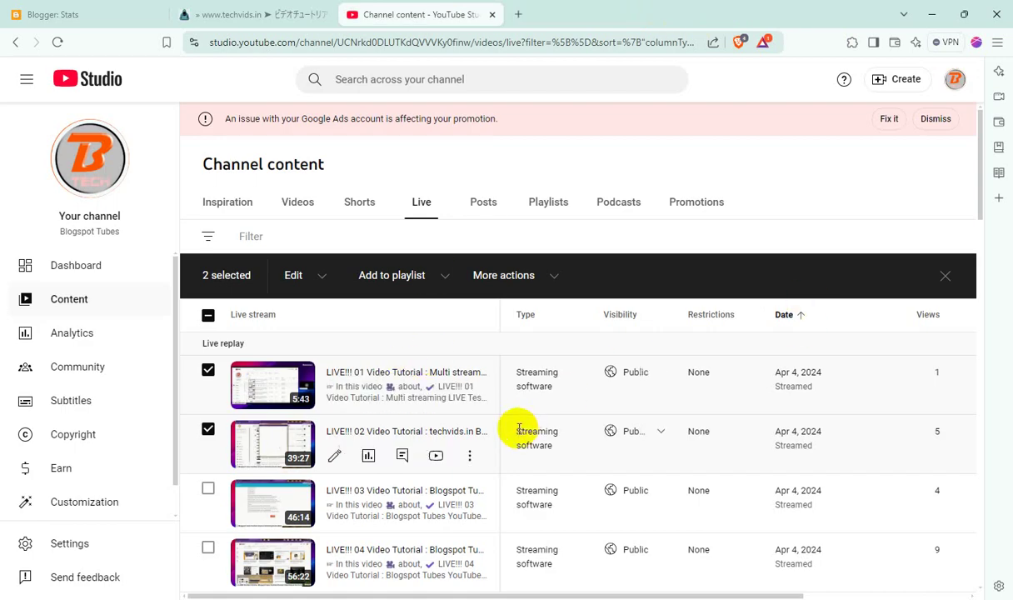
{"action": "scroll", "coordinate": [506, 372], "scroll_direction": "down", "scroll_amount": 1}
{"action": "left_click", "coordinate": [209, 418]}
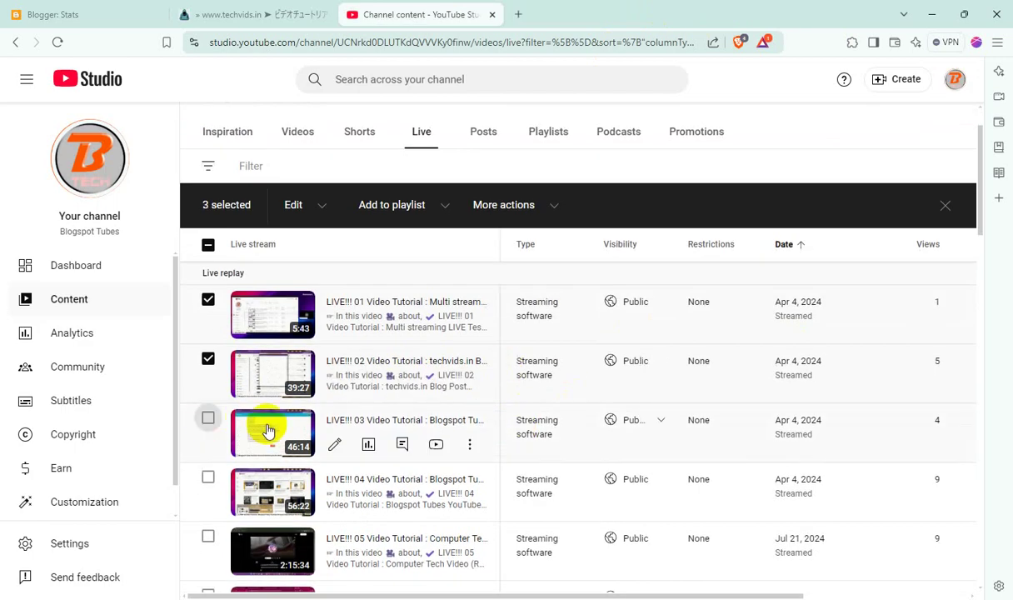
{"action": "left_click", "coordinate": [435, 444]}
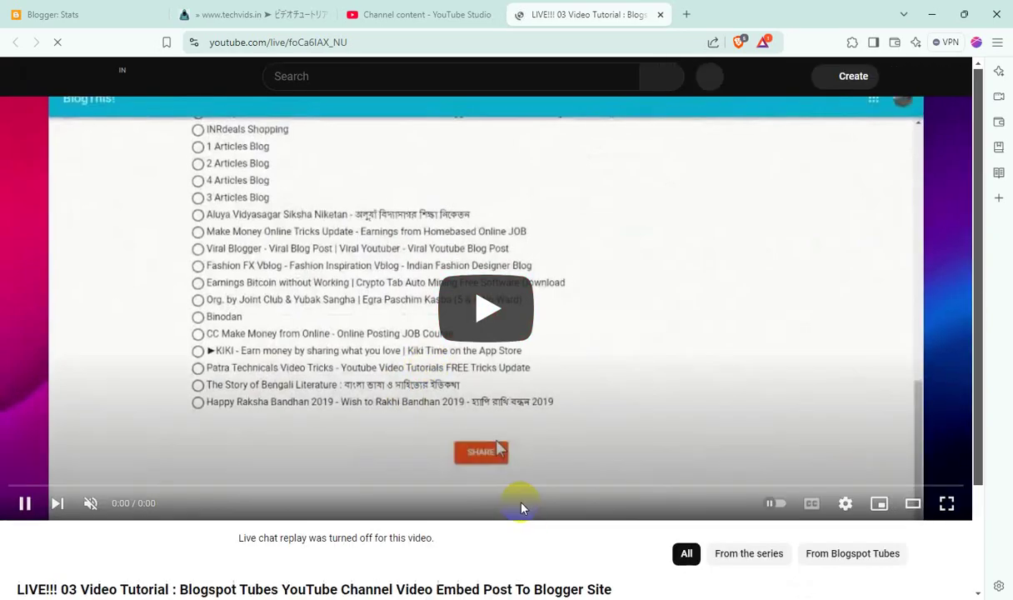
{"action": "scroll", "coordinate": [521, 512], "scroll_direction": "down", "scroll_amount": 2}
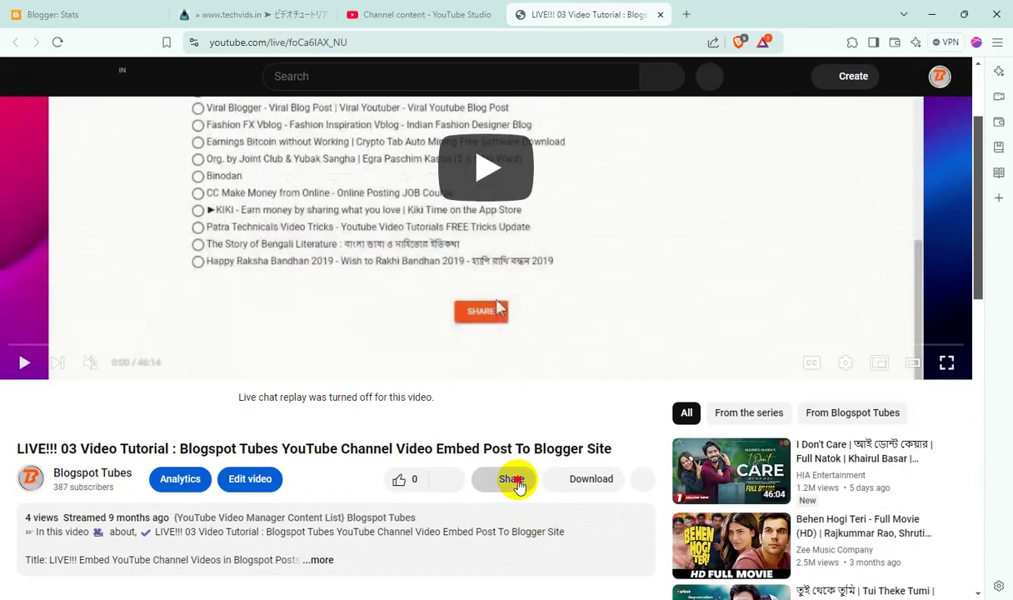
{"action": "left_click", "coordinate": [514, 480]}
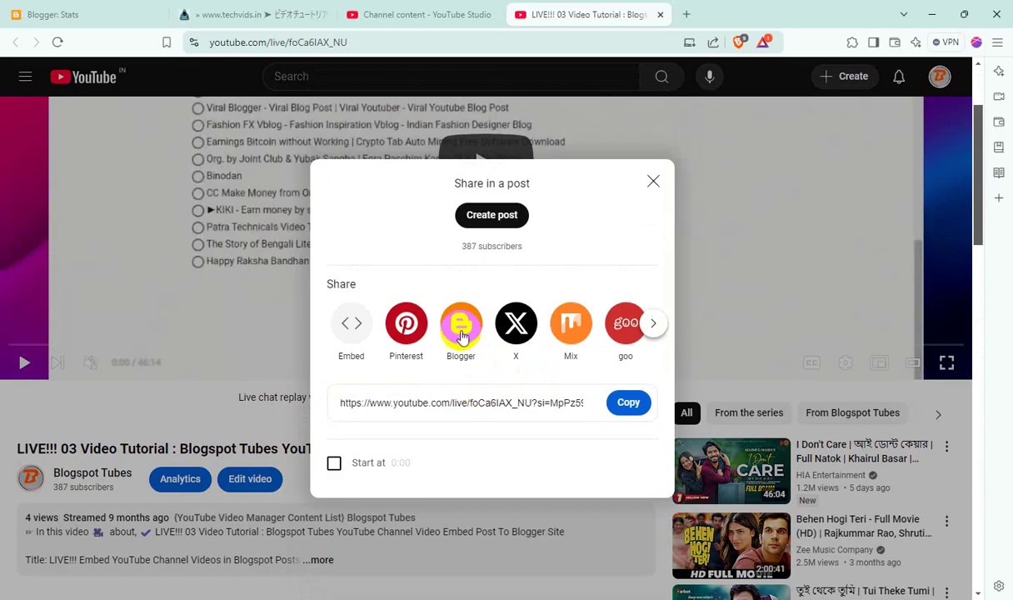
{"action": "left_click", "coordinate": [461, 321]}
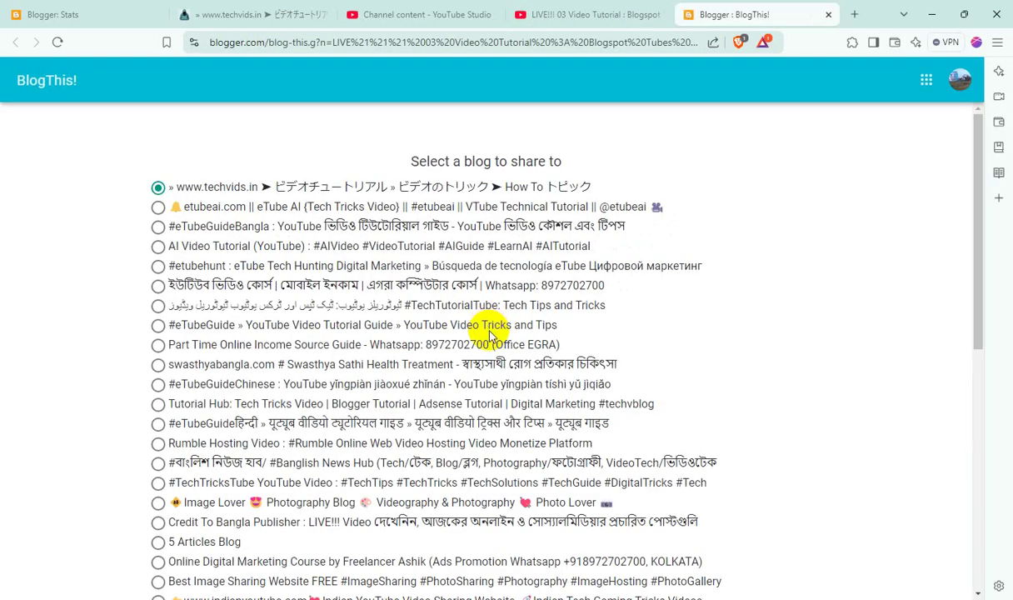
{"action": "scroll", "coordinate": [515, 420], "scroll_direction": "down", "scroll_amount": 10}
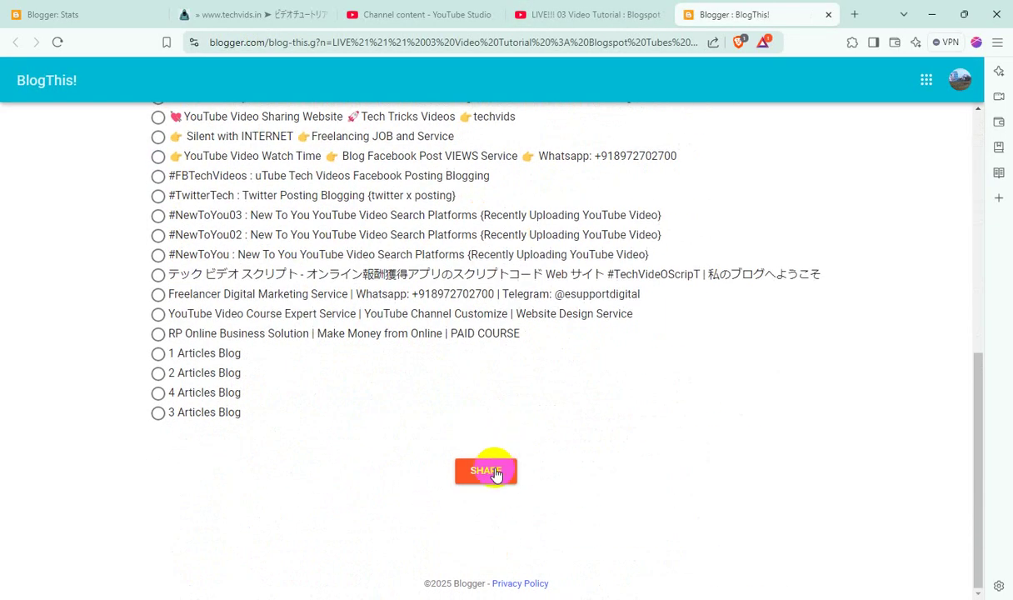
{"action": "left_click", "coordinate": [494, 471]}
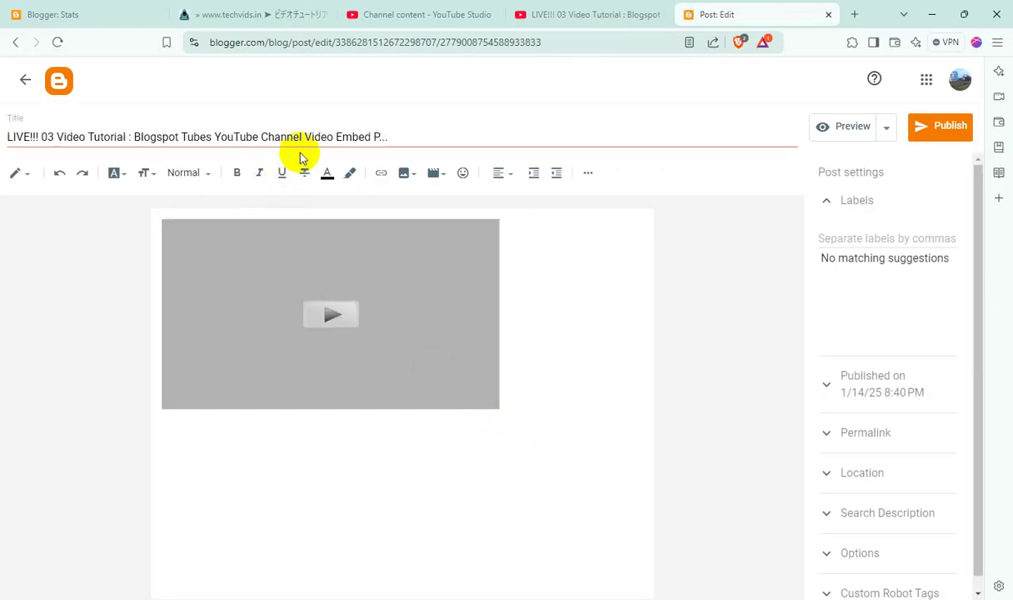
Step: Copy the full title "LIVE!!! 03 Video Tutorial : Blogspot Tubes YouTube Channel Video Embed Post To Blogger Site" from YouTube Studio's live content list
{"action": "left_click", "coordinate": [572, 17]}
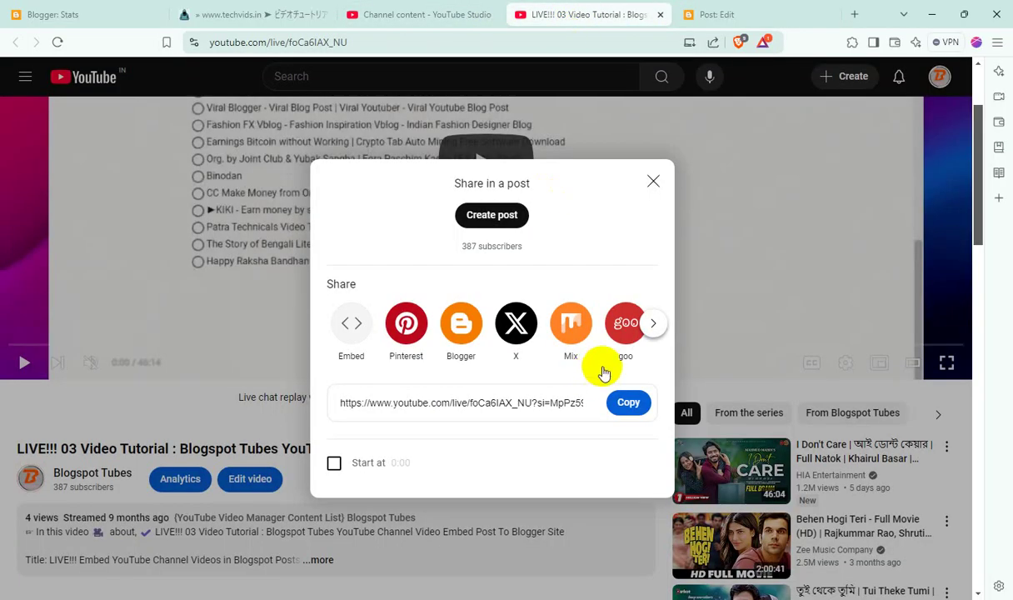
{"action": "left_click", "coordinate": [414, 16]}
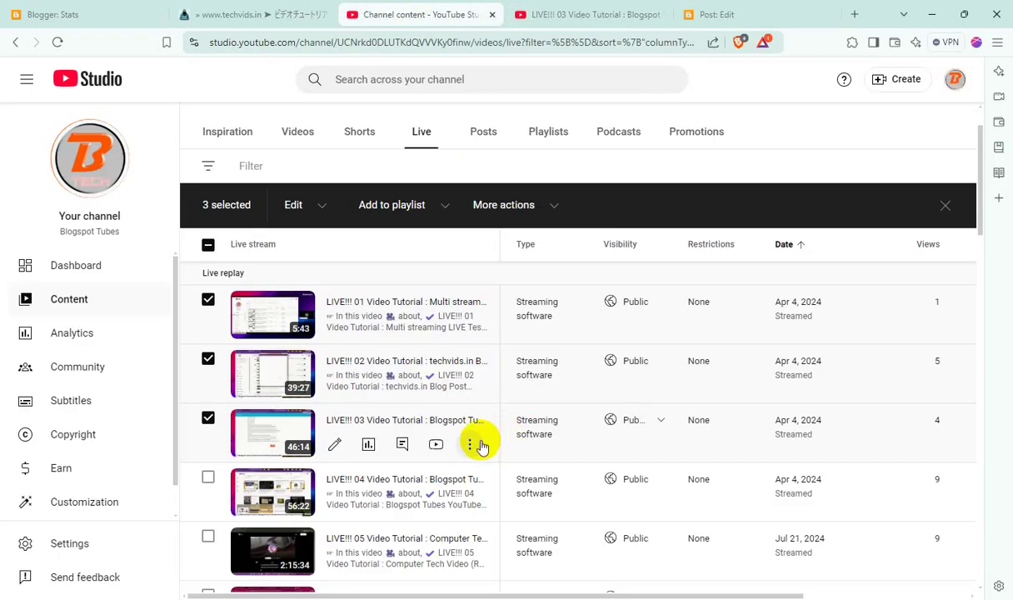
{"action": "left_click", "coordinate": [471, 451]}
{"action": "left_click", "coordinate": [436, 450]}
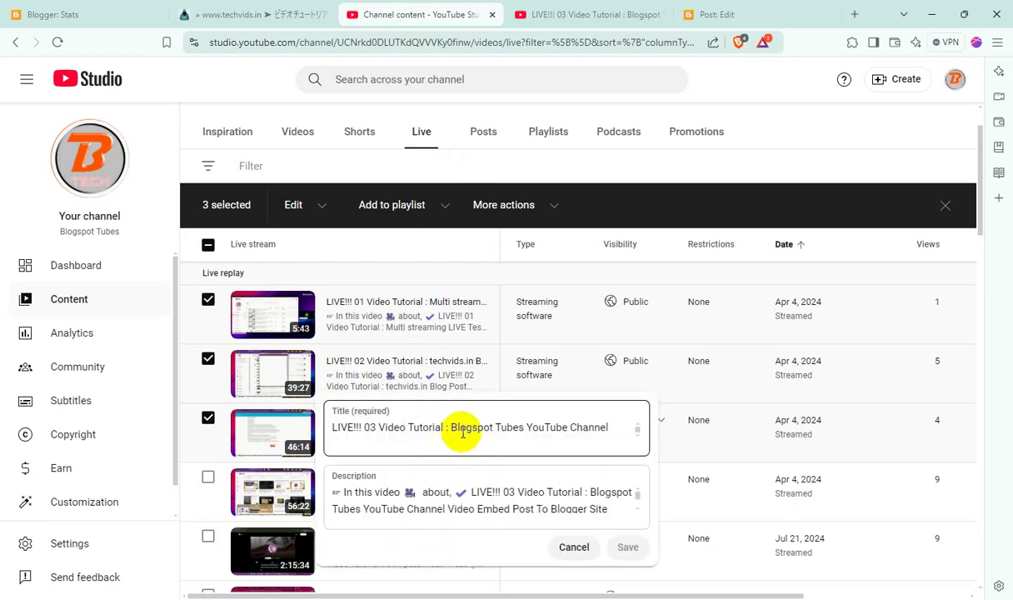
{"action": "triple_click", "coordinate": [462, 432]}
{"action": "right_click", "coordinate": [464, 430]}
{"action": "left_click", "coordinate": [495, 183]}
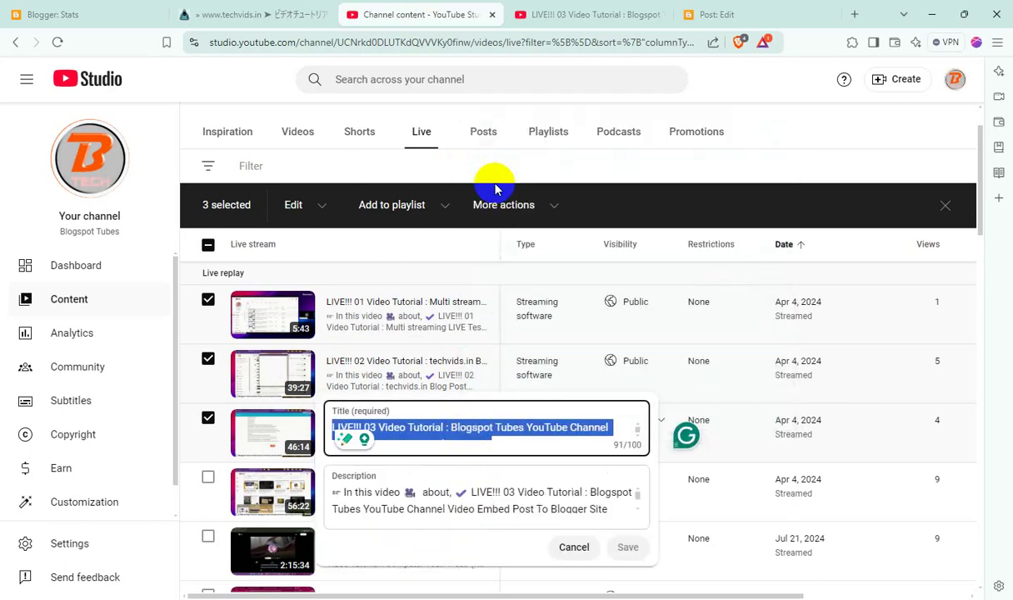
Step: Replace the truncated Blogger post title with the copied "LIVE!!! 03 Video Tutorial : Blogspot Tubes YouTube Channel Video Embed Post To Blogger Site"
{"action": "left_click", "coordinate": [698, 14]}
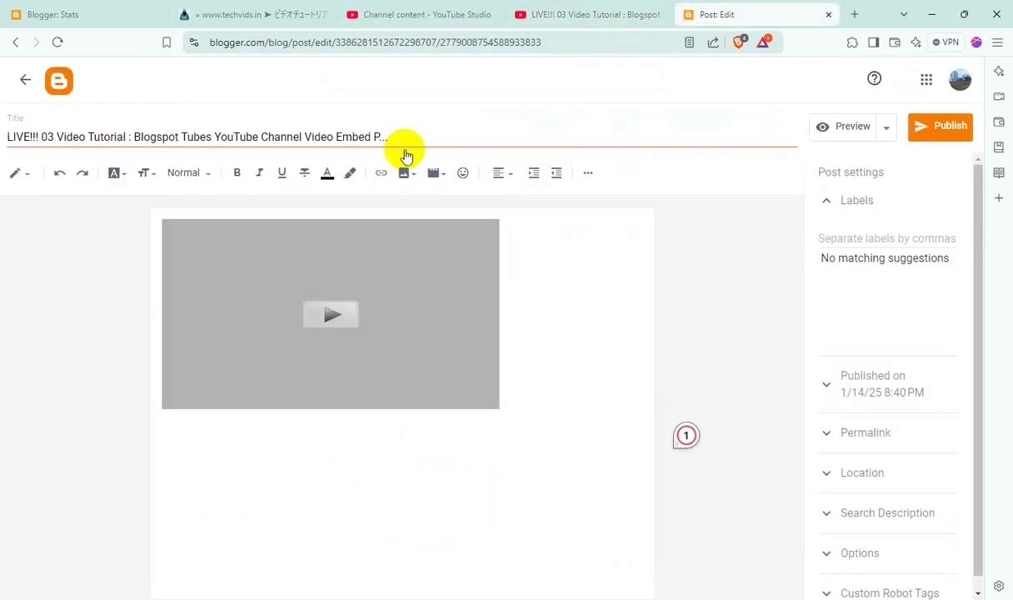
{"action": "triple_click", "coordinate": [255, 137]}
{"action": "right_click", "coordinate": [254, 136]}
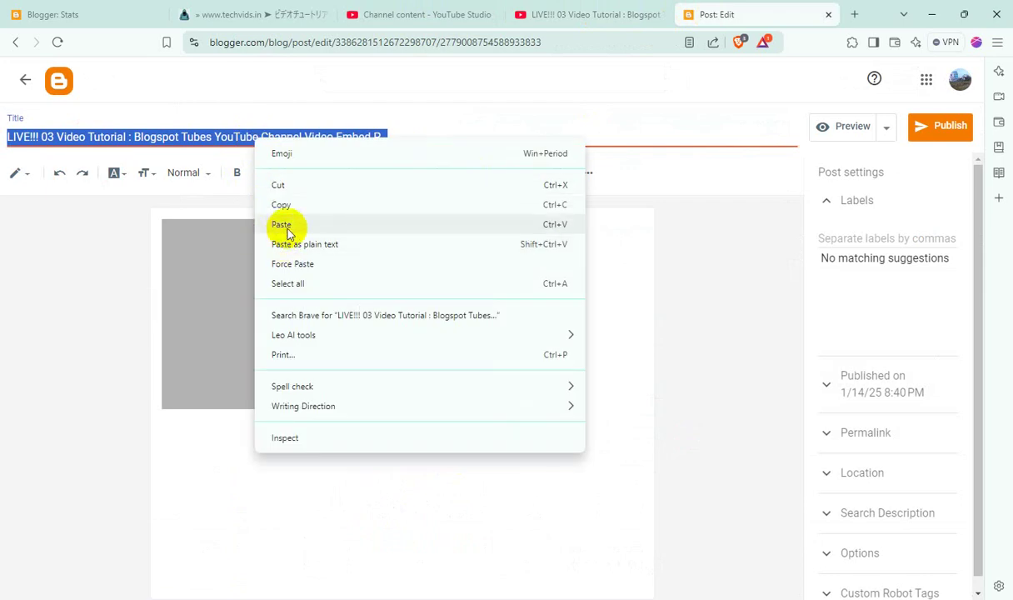
{"action": "left_click", "coordinate": [283, 225]}
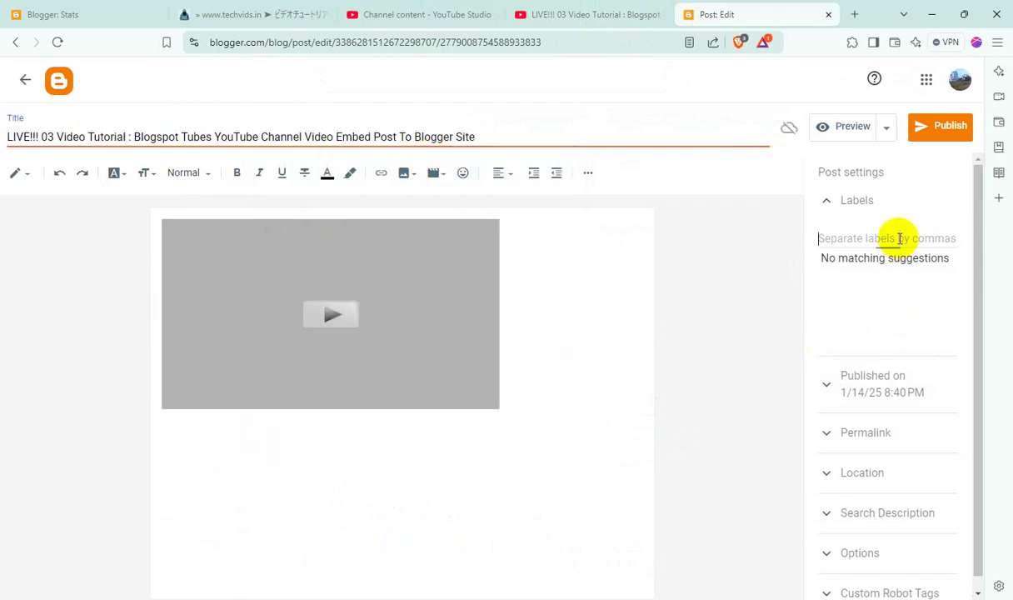
Step: Label the LIVE!!! 03 post "YouTube LIVE Stream Tech Videos" and paste its full title as the search description
{"action": "left_click_drag", "start_coordinate": [952, 275], "coordinate": [951, 387]}
{"action": "left_click", "coordinate": [847, 364]}
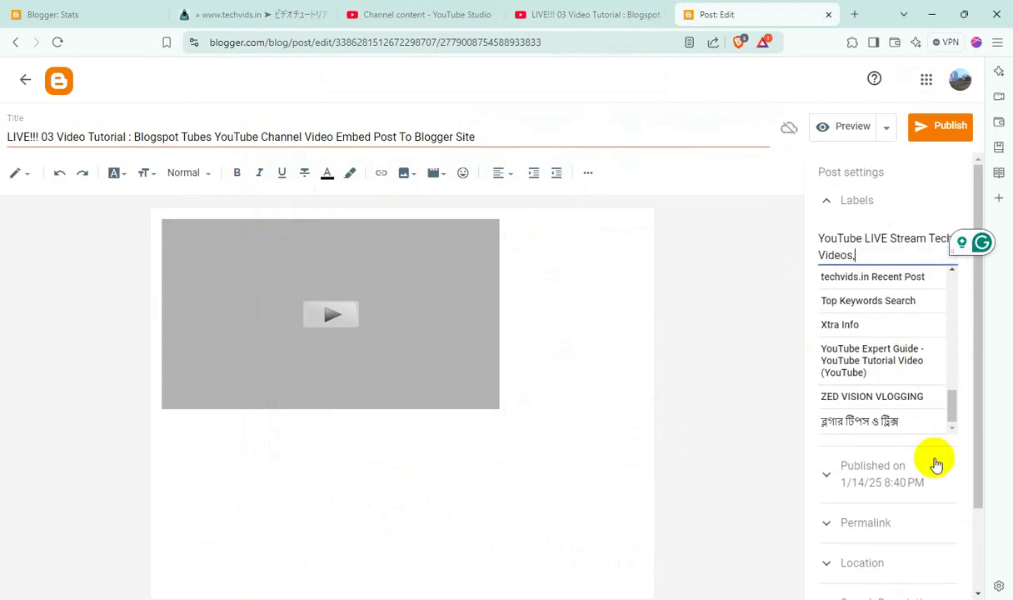
{"action": "scroll", "coordinate": [933, 491], "scroll_direction": "down", "scroll_amount": 2}
{"action": "left_click", "coordinate": [919, 504]}
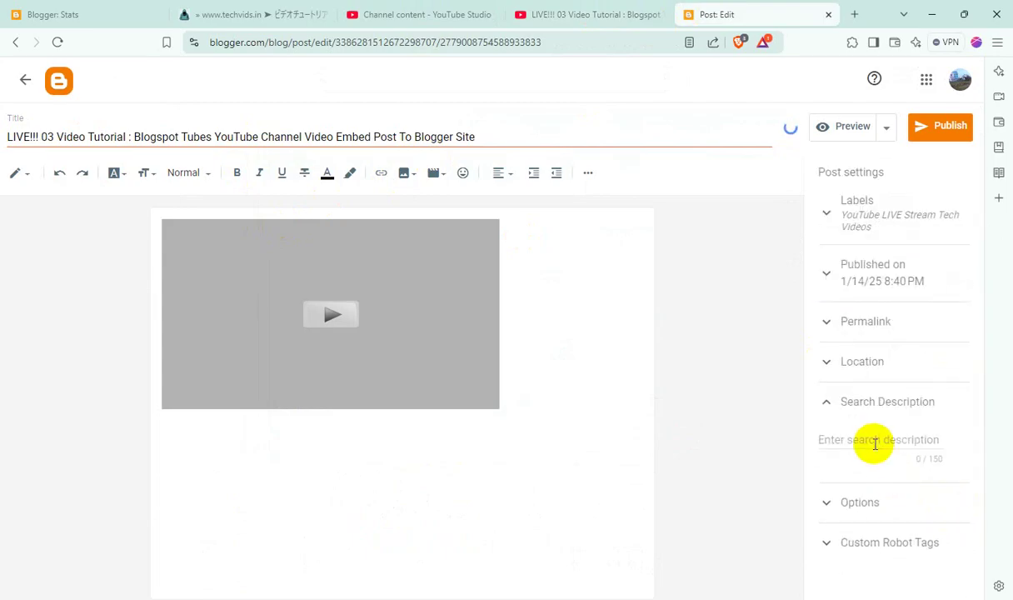
{"action": "right_click", "coordinate": [874, 450]}
{"action": "left_click", "coordinate": [800, 264]}
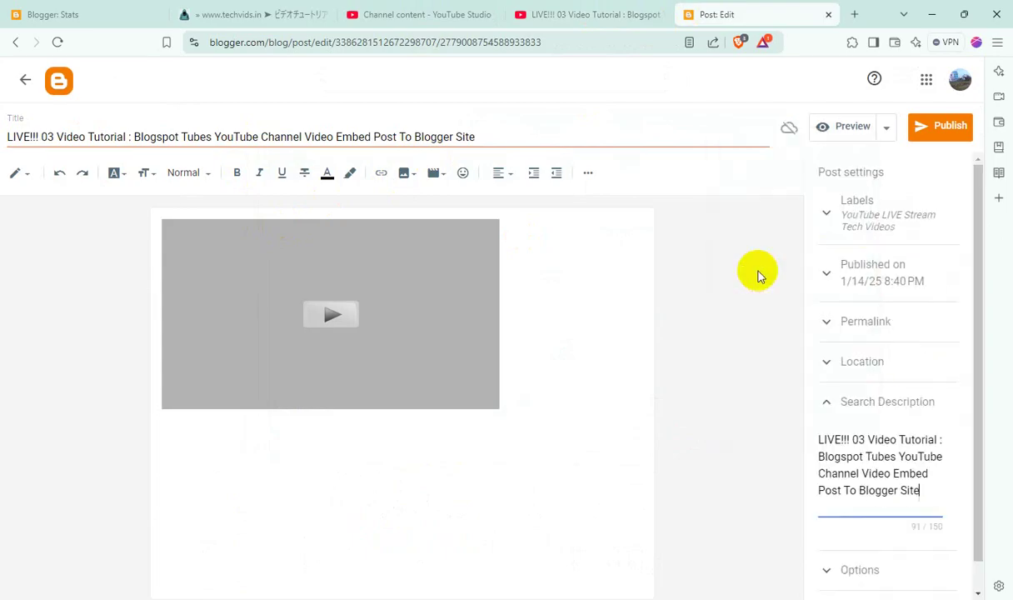
Step: Set the LIVE!!! 03 post's reader comments to "Do not allow, hide existing" and publish it to the blog
{"action": "left_click", "coordinate": [881, 570]}
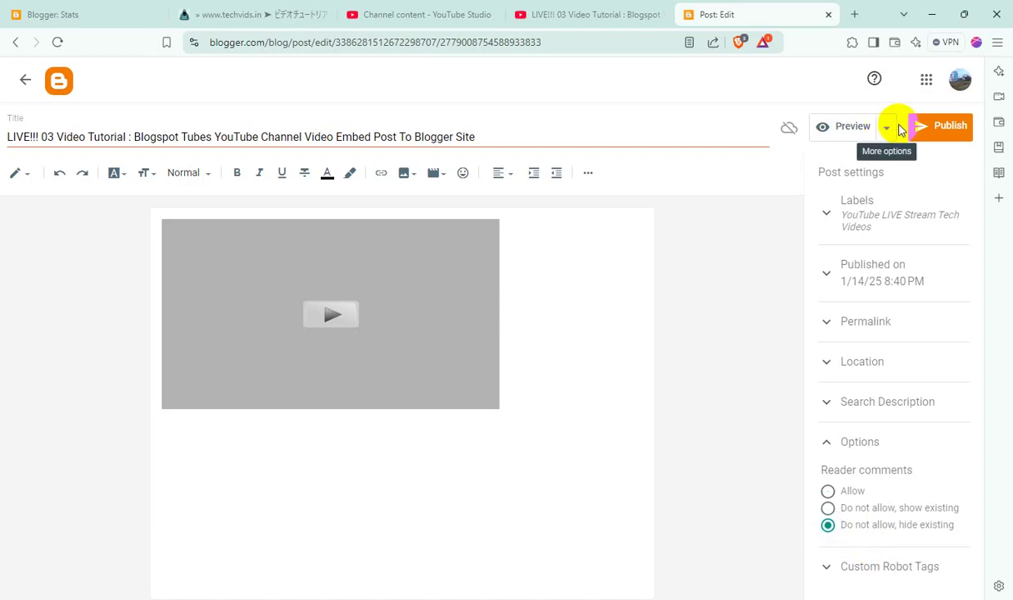
{"action": "left_click", "coordinate": [939, 126]}
{"action": "left_click", "coordinate": [566, 356]}
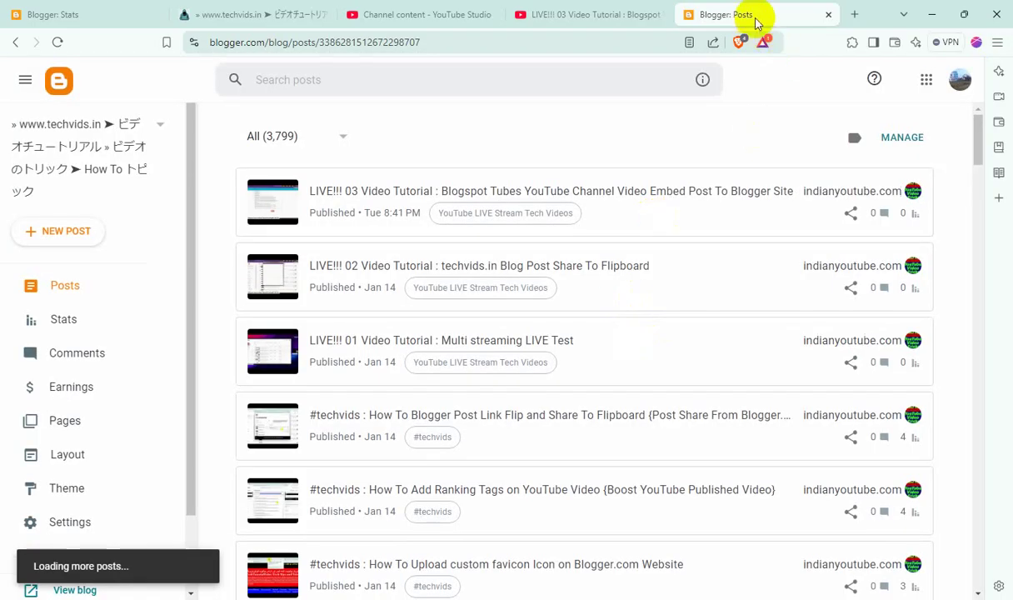
Step: Close the blog's posts page and the LIVE!!! 03 replay page, and select the LIVE!!! 04 replay in YouTube Studio
{"action": "left_click", "coordinate": [829, 15]}
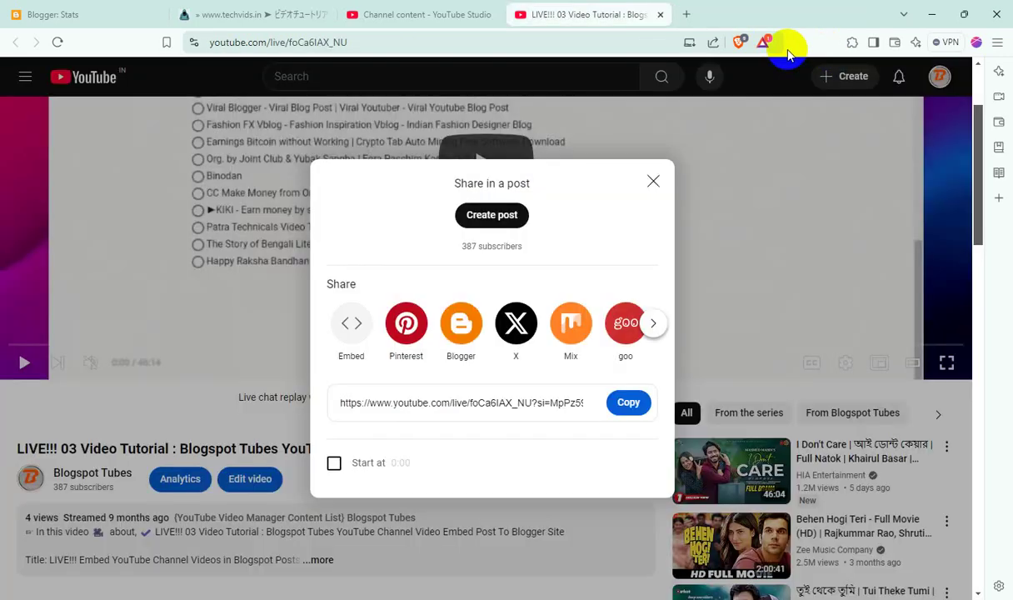
{"action": "left_click", "coordinate": [661, 15]}
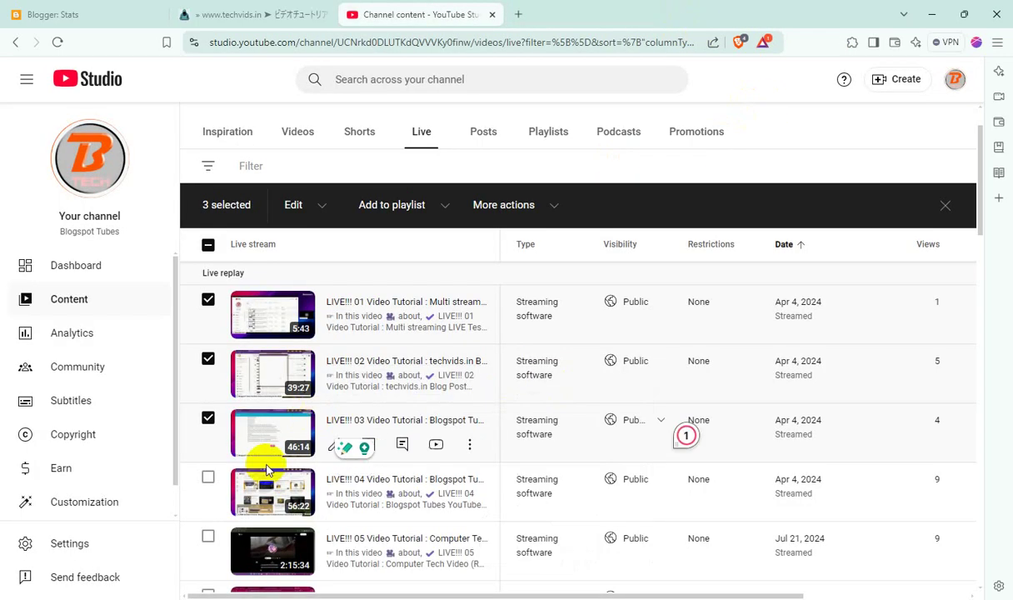
{"action": "scroll", "coordinate": [266, 453], "scroll_direction": "down", "scroll_amount": 2}
{"action": "left_click", "coordinate": [208, 338]}
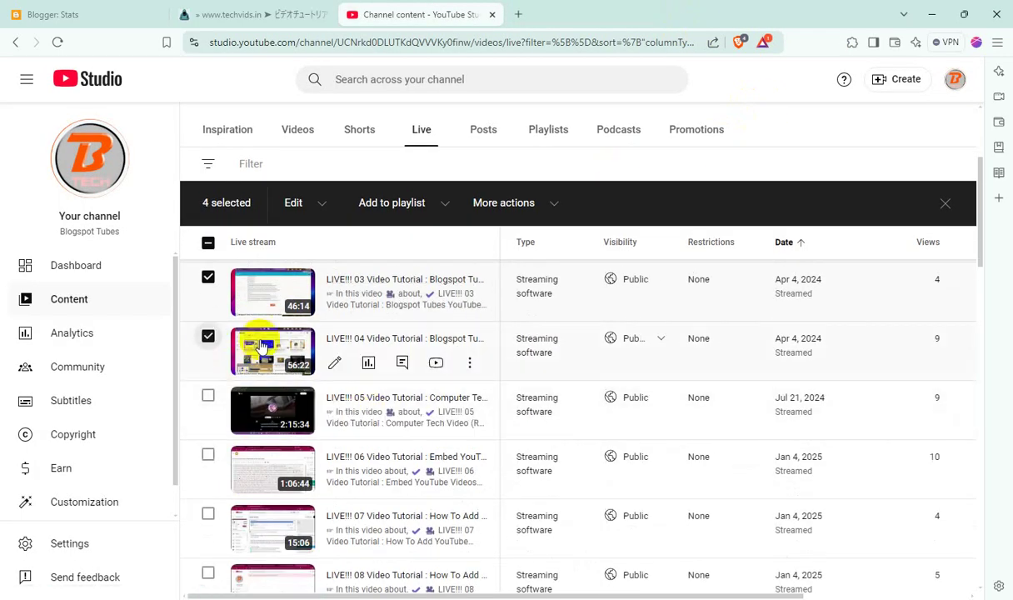
Step: Copy the full title "LIVE!!! 04 Video Tutorial : Blogspot Tubes YouTube Channel Video Embed Post To Blogger Site" from the live content list
{"action": "left_click", "coordinate": [470, 366]}
{"action": "left_click", "coordinate": [419, 366]}
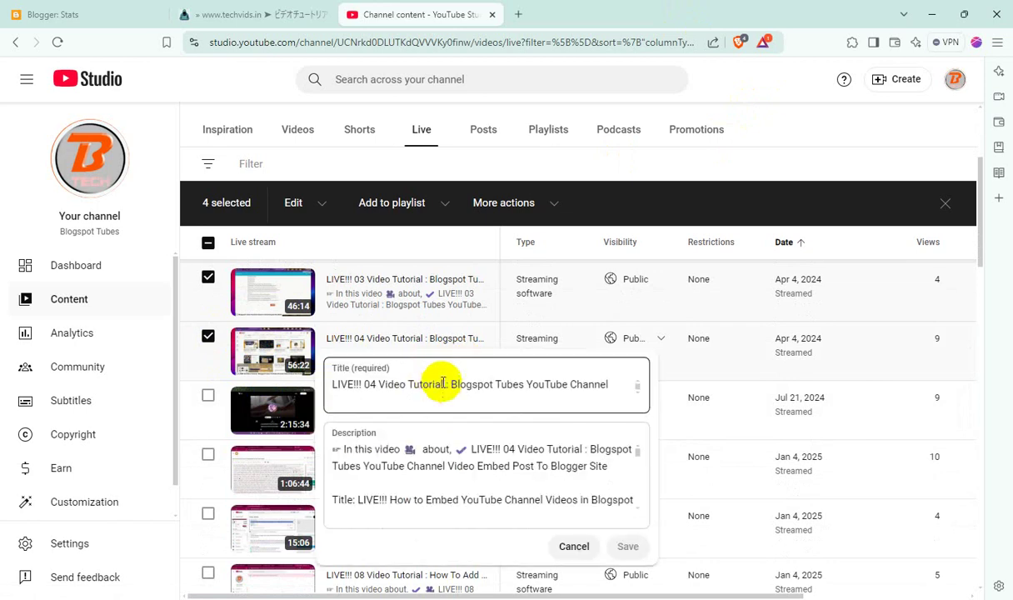
{"action": "triple_click", "coordinate": [441, 384]}
{"action": "right_click", "coordinate": [443, 384]}
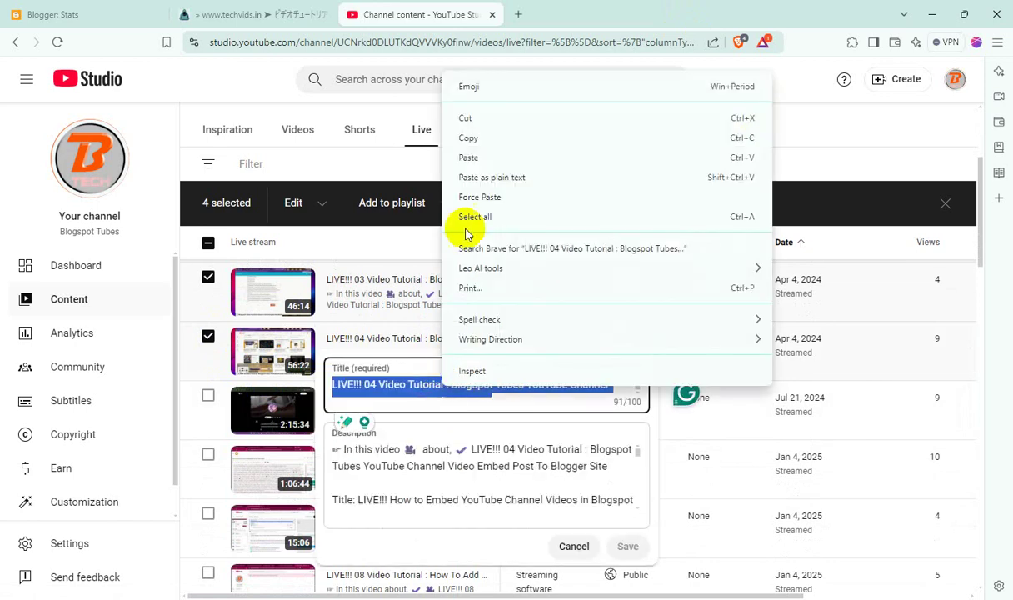
{"action": "left_click", "coordinate": [470, 139]}
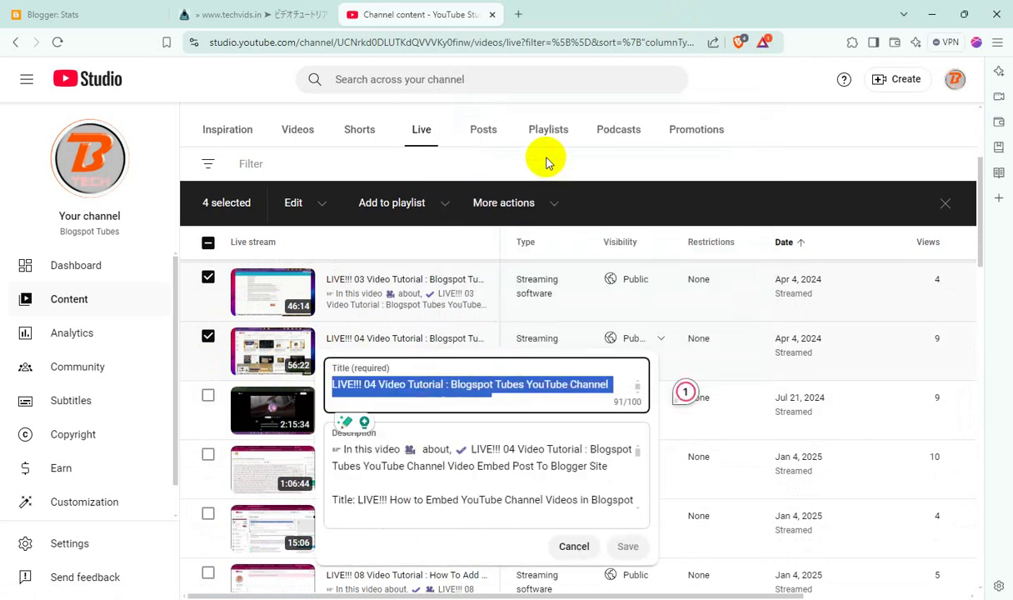
{"action": "left_click", "coordinate": [814, 102]}
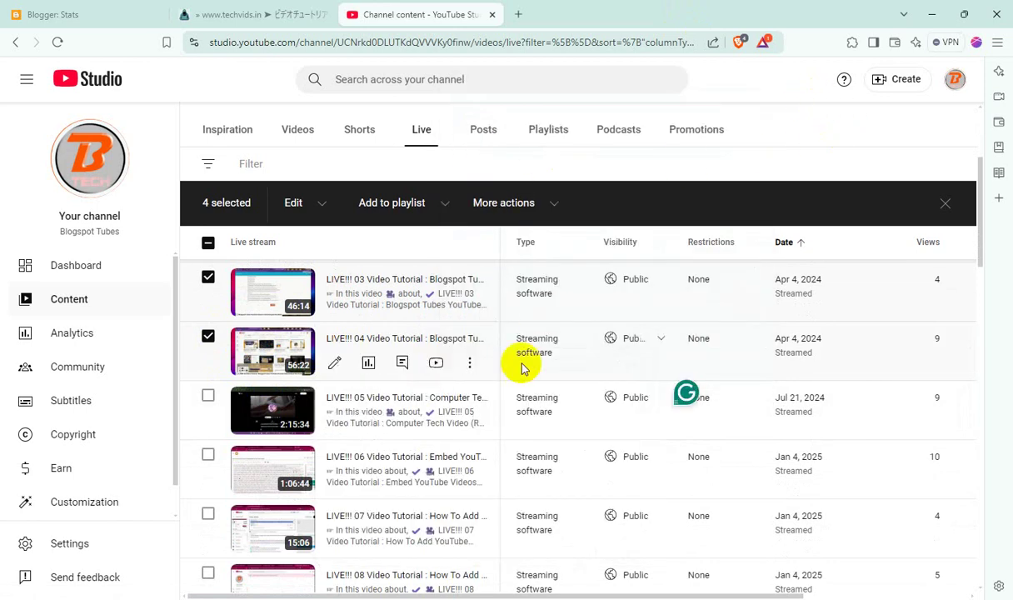
{"action": "left_click", "coordinate": [436, 362]}
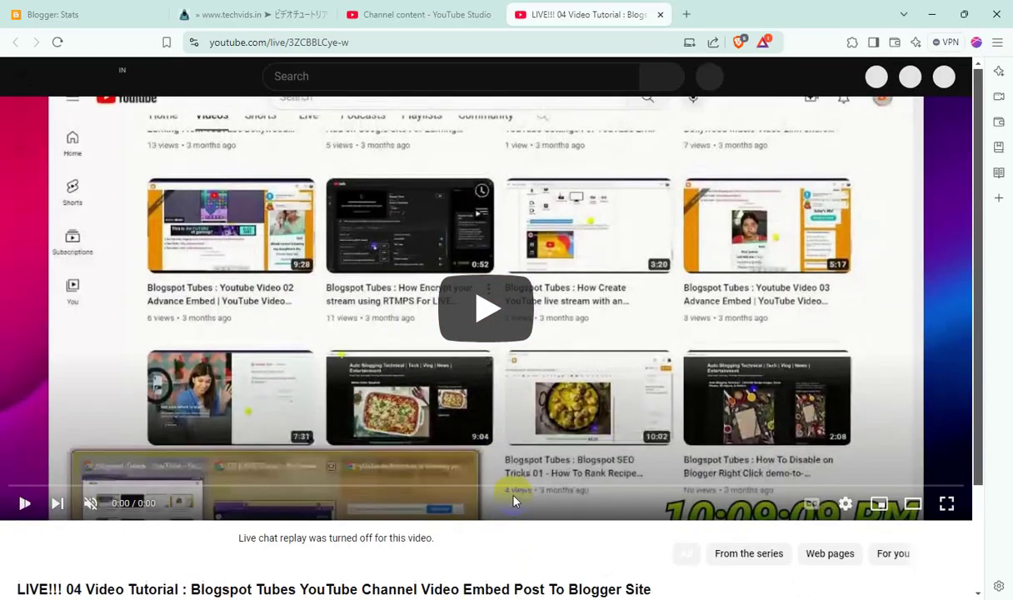
{"action": "scroll", "coordinate": [518, 545], "scroll_direction": "down", "scroll_amount": 1}
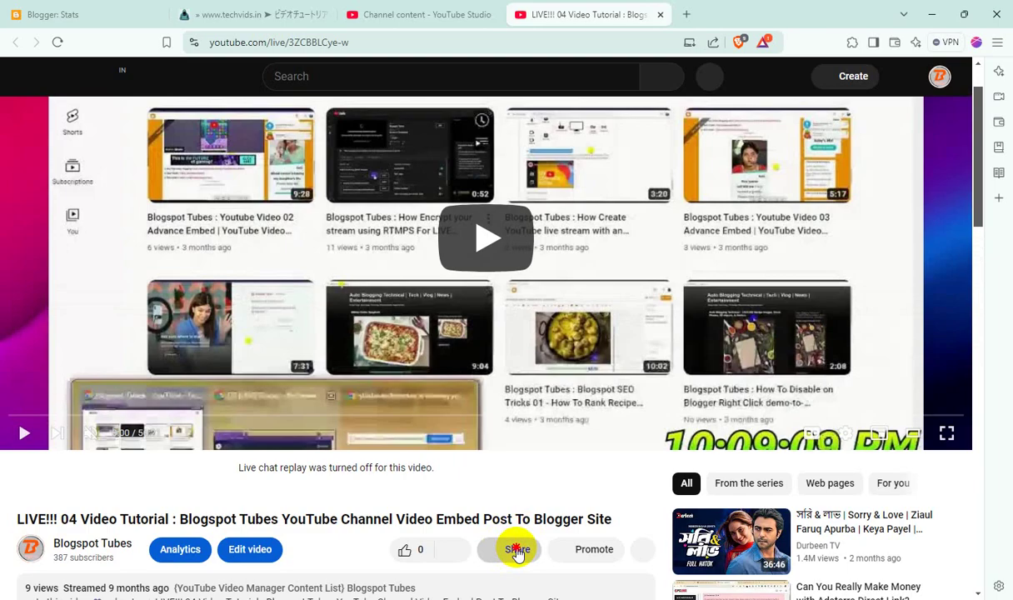
{"action": "left_click", "coordinate": [516, 550]}
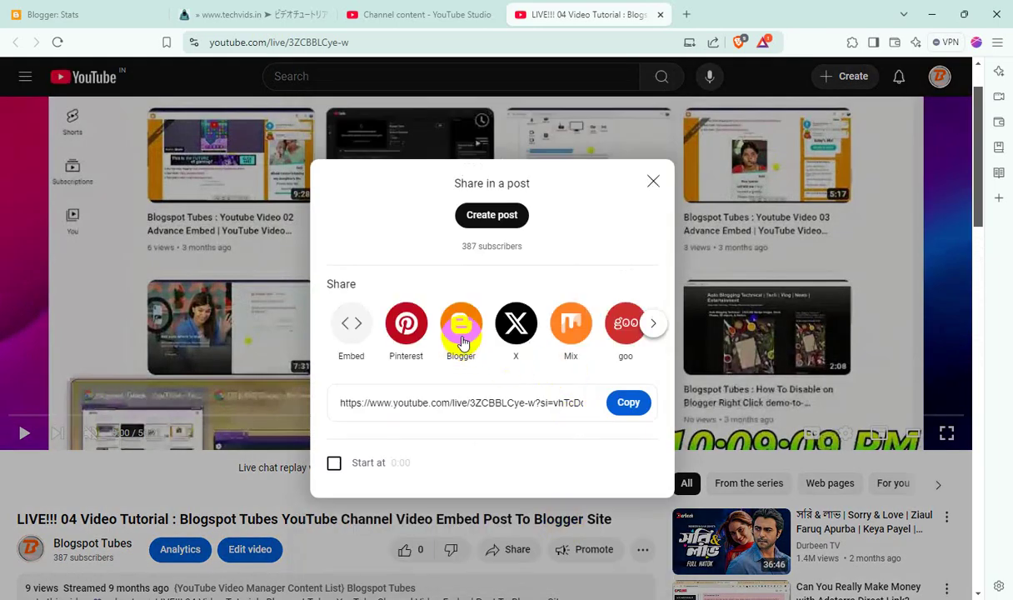
{"action": "left_click", "coordinate": [465, 325]}
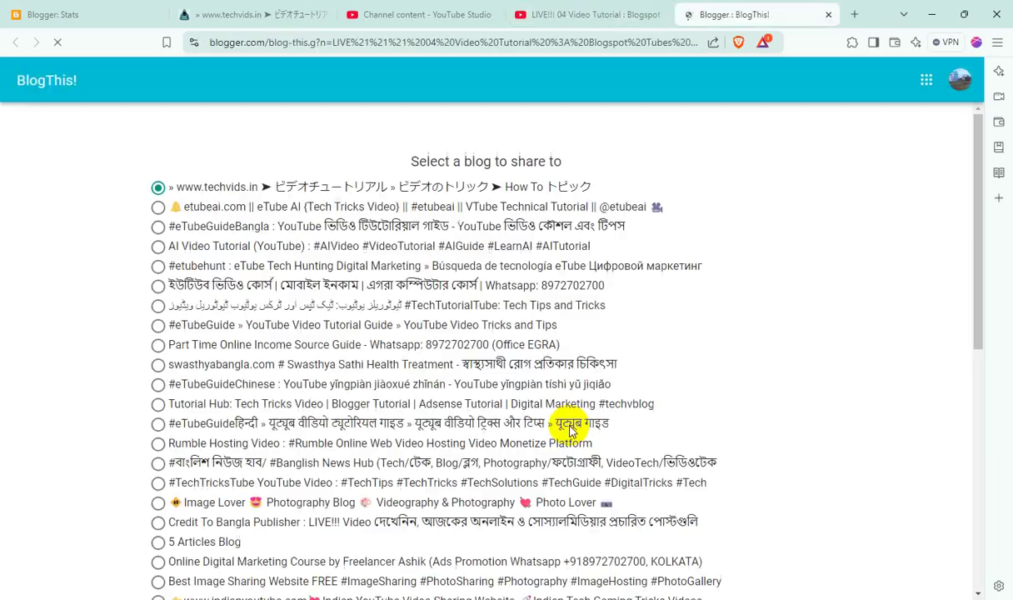
{"action": "scroll", "coordinate": [549, 458], "scroll_direction": "down", "scroll_amount": 6}
{"action": "left_click", "coordinate": [498, 477]}
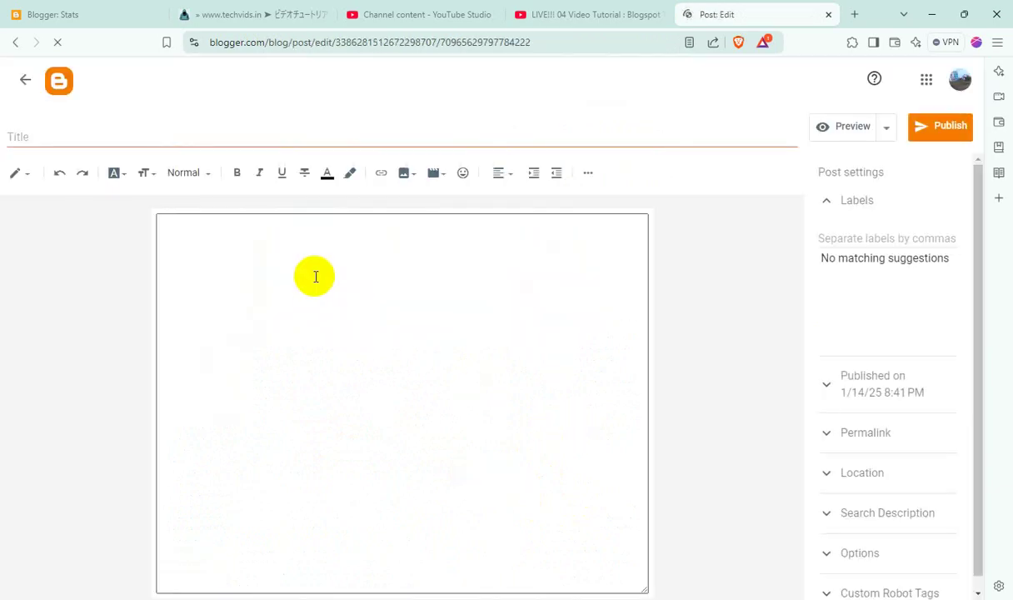
Step: Replace the truncated post title with the copied "LIVE!!! 04 Video Tutorial : Blogspot Tubes YouTube Channel Video Embed Post To Blogger Site"
{"action": "triple_click", "coordinate": [206, 138]}
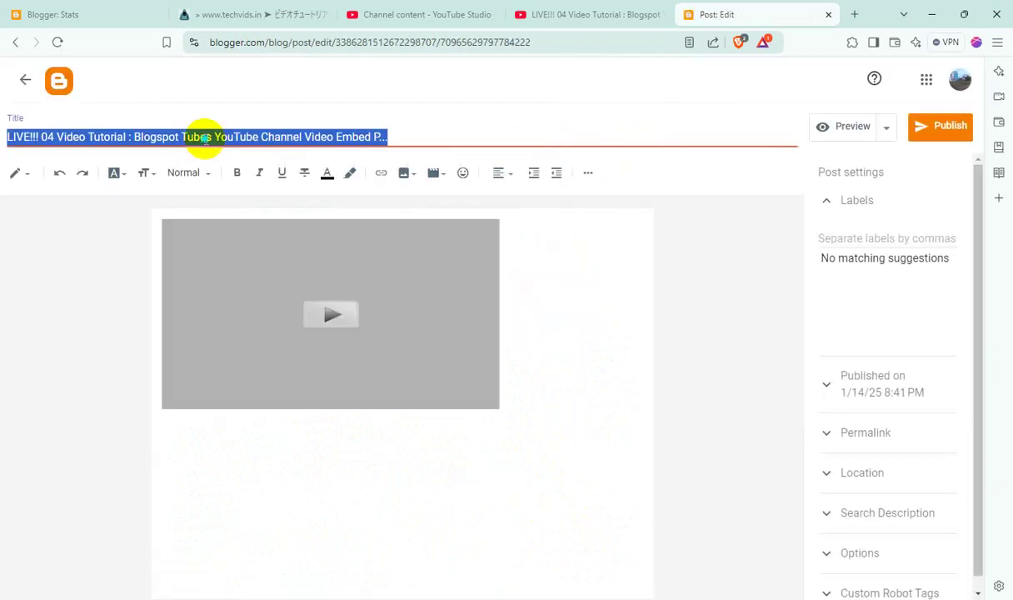
{"action": "right_click", "coordinate": [206, 139]}
{"action": "left_click", "coordinate": [232, 226]}
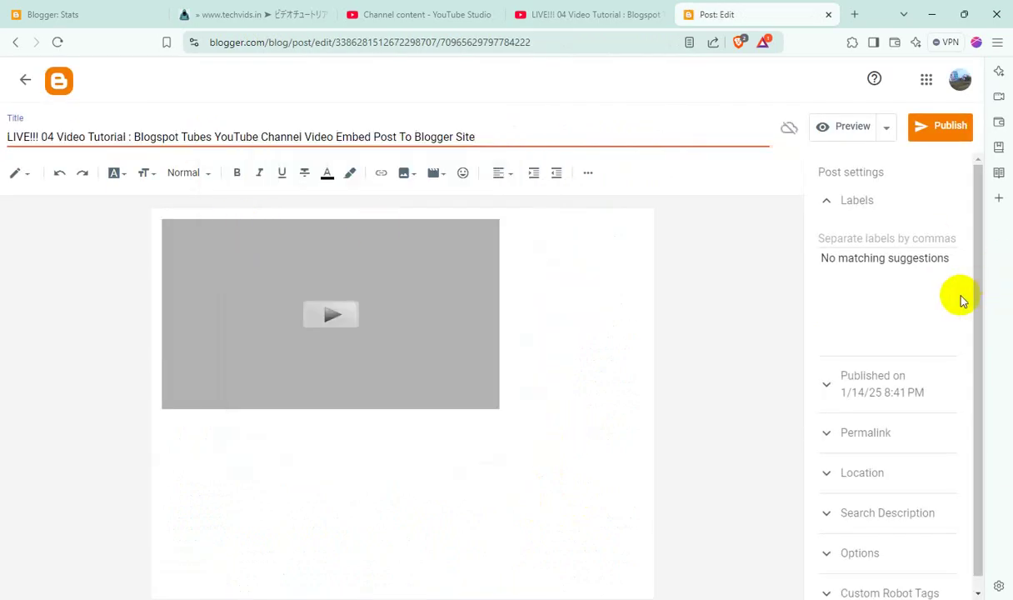
Step: Label the LIVE!!! 04 post "YouTube LIVE Stream Tech Videos" and paste its full title as the search description
{"action": "left_click", "coordinate": [895, 237]}
{"action": "scroll", "coordinate": [914, 335], "scroll_direction": "down", "scroll_amount": 10}
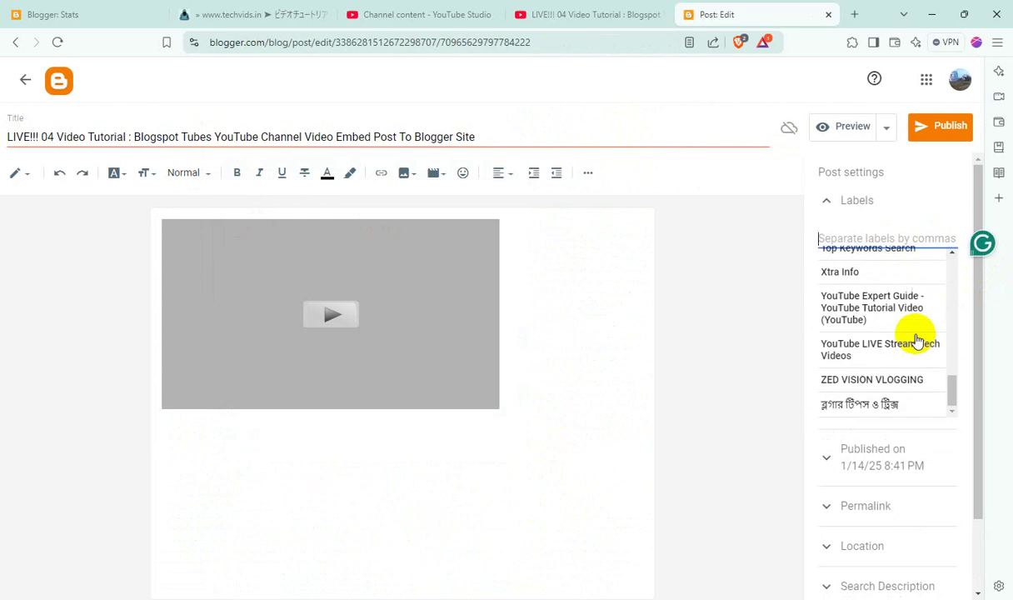
{"action": "left_click", "coordinate": [909, 350]}
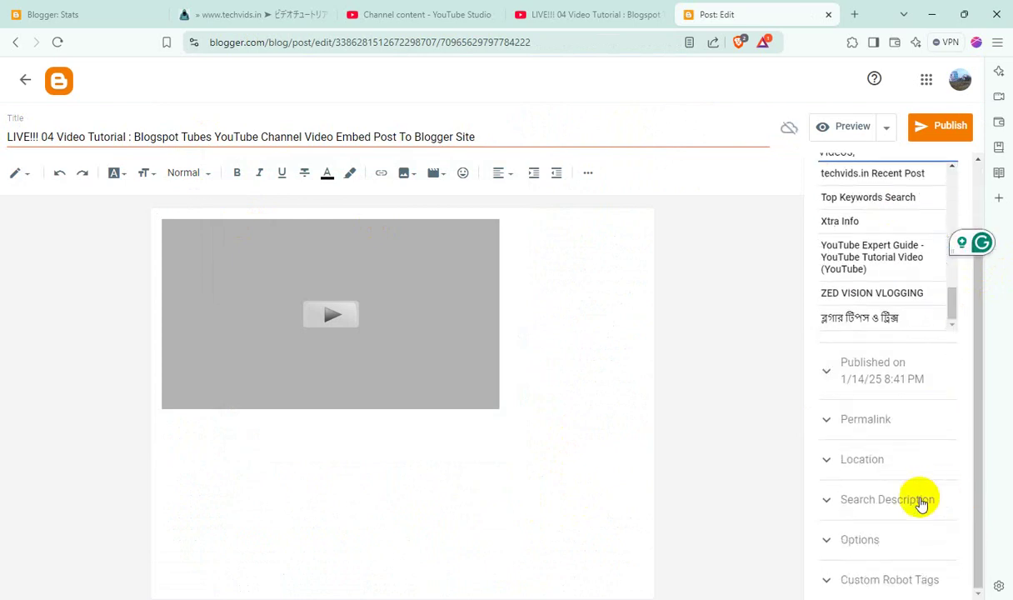
{"action": "right_click", "coordinate": [862, 436]}
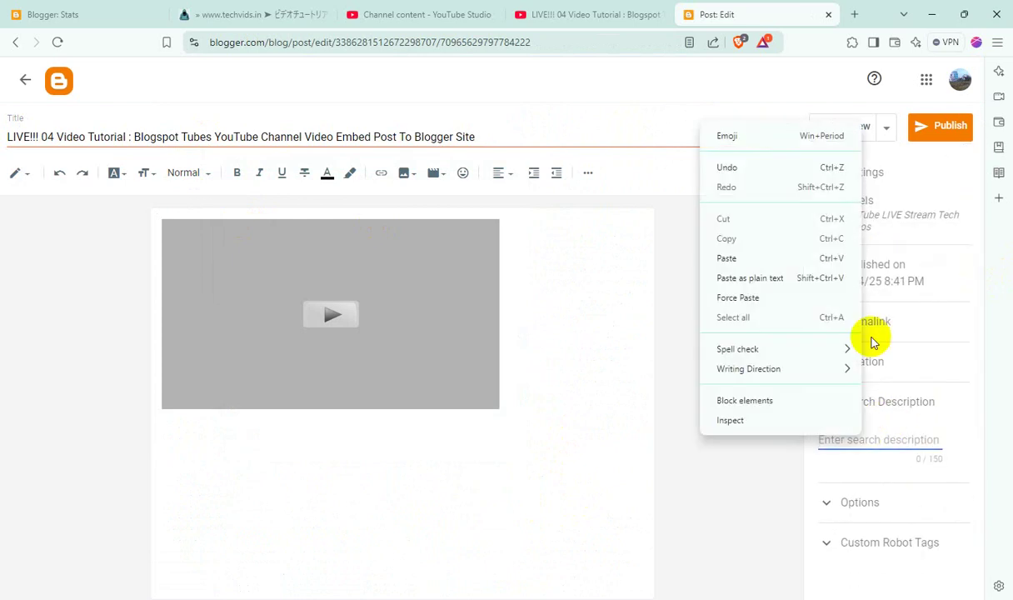
{"action": "left_click", "coordinate": [734, 254]}
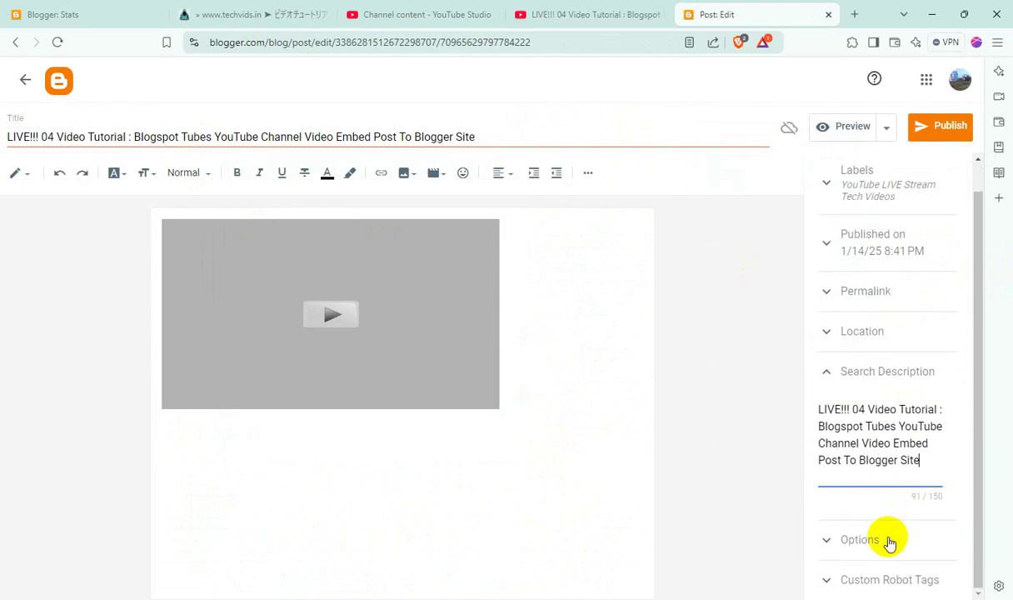
Step: Set the LIVE!!! 04 post's reader comments to "Do not allow, hide existing" and publish it to the blog
{"action": "left_click", "coordinate": [890, 543]}
{"action": "left_click", "coordinate": [850, 525]}
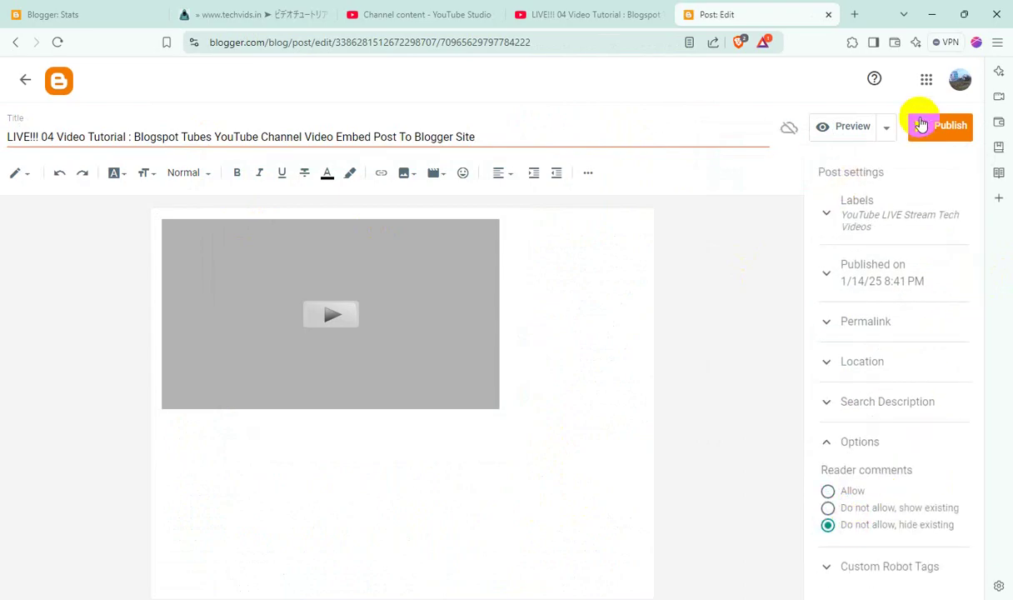
{"action": "left_click", "coordinate": [920, 124]}
{"action": "left_click", "coordinate": [549, 360]}
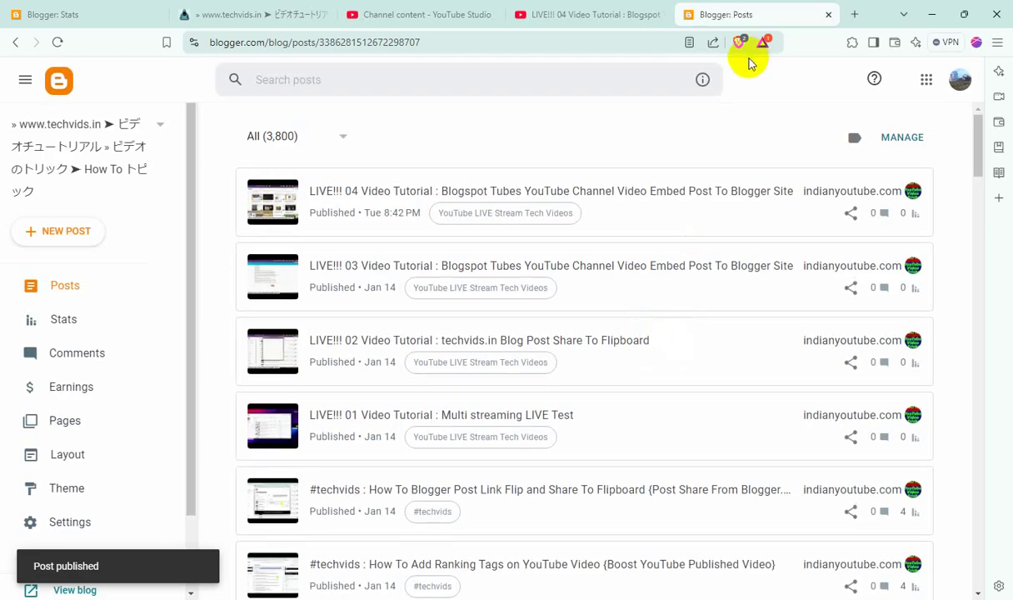
Step: Close the blog's posts page and the LIVE!!! 04 replay page, and select the LIVE!!! 05 replay in YouTube Studio
{"action": "left_click", "coordinate": [829, 15]}
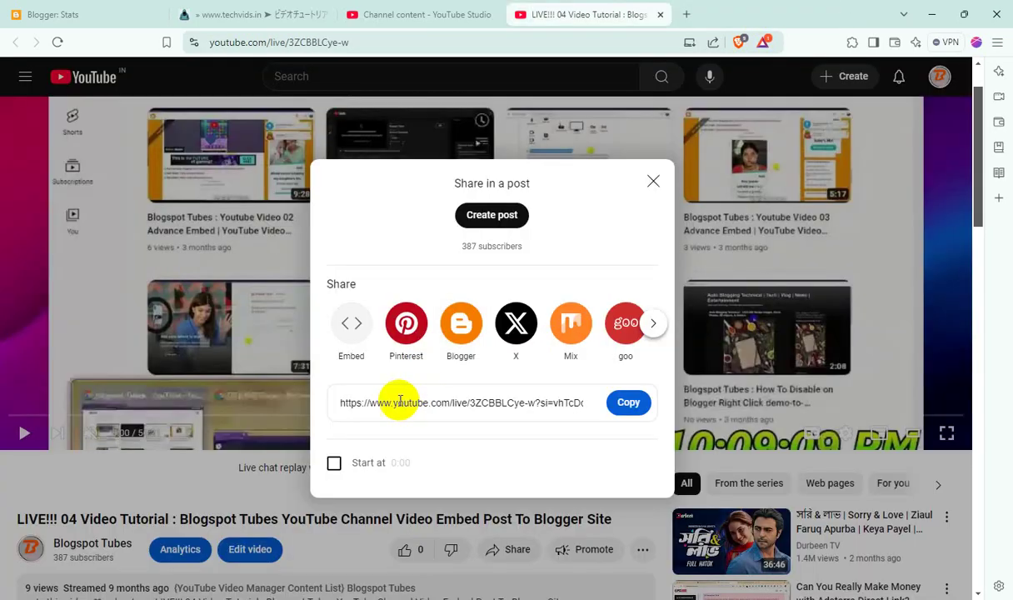
{"action": "left_click", "coordinate": [660, 15]}
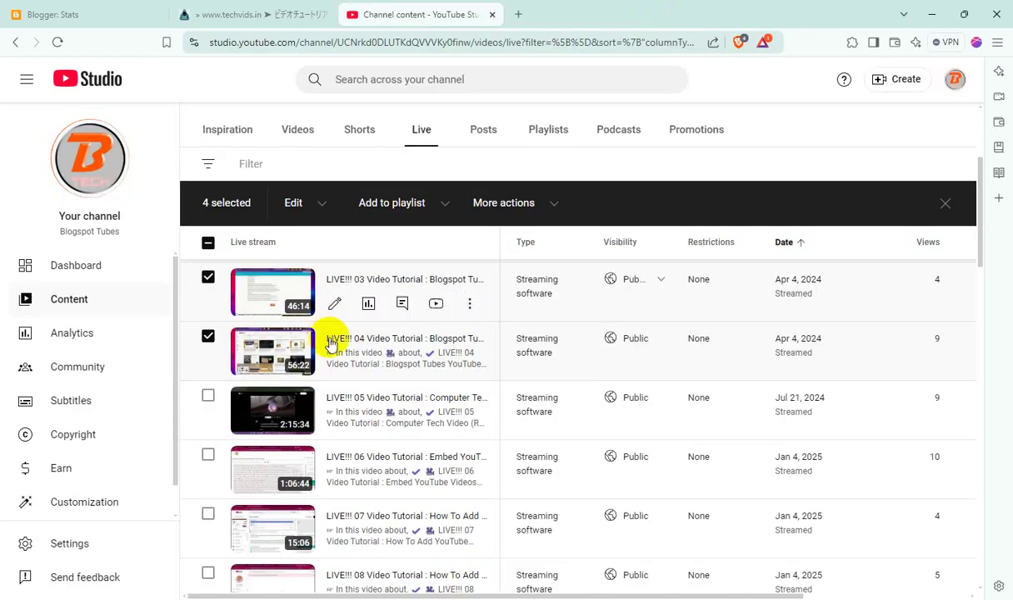
{"action": "left_click", "coordinate": [208, 396]}
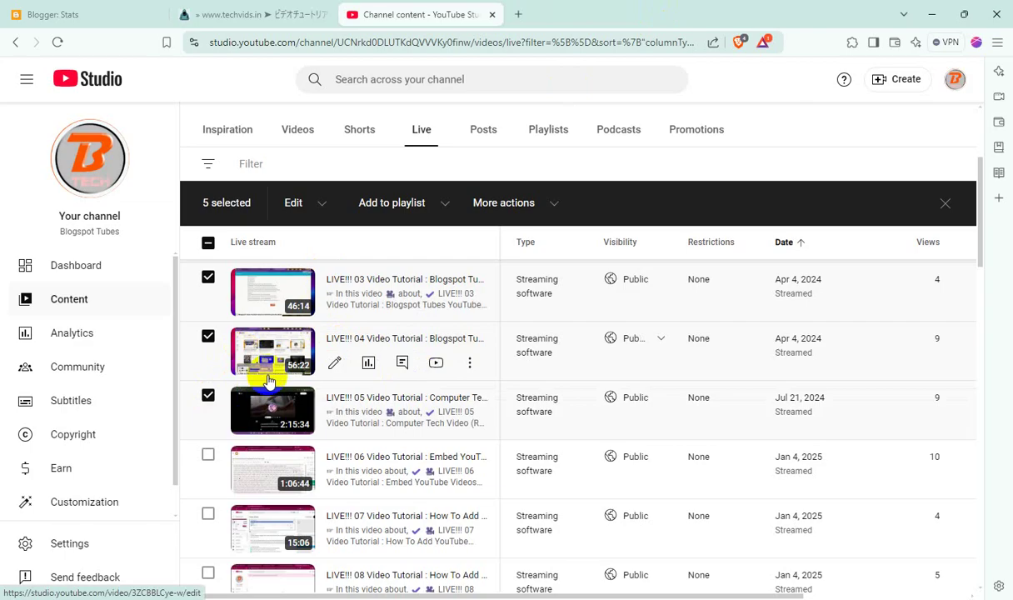
Step: Copy the full title "LIVE!!! 05 Video Tutorial : Computer Tech Video (Re-Loading Website)" and open that replay on YouTube
{"action": "left_click", "coordinate": [468, 422]}
{"action": "left_click", "coordinate": [434, 427]}
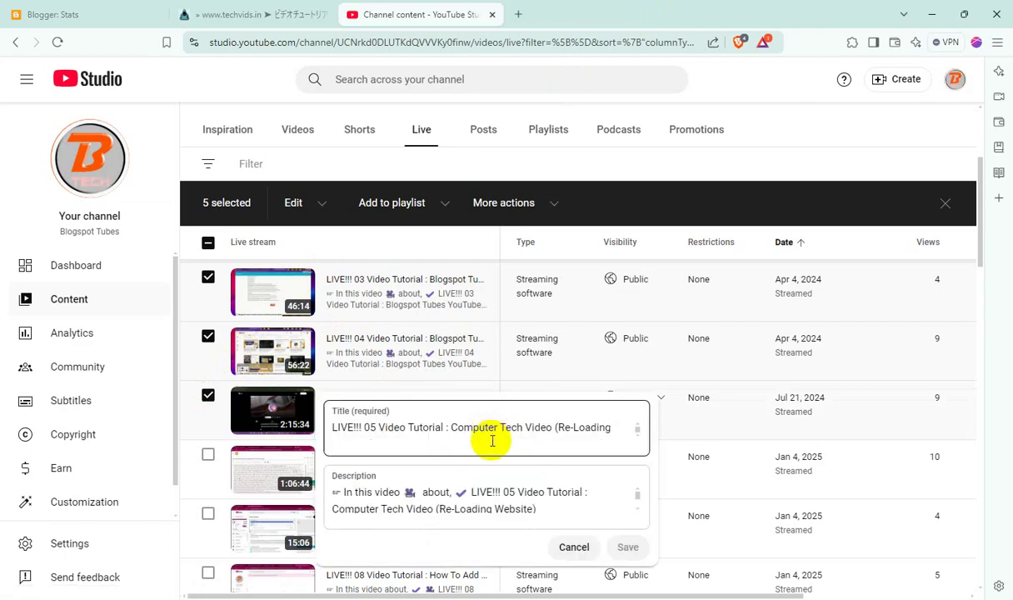
{"action": "double_click", "coordinate": [475, 425]}
{"action": "triple_click", "coordinate": [485, 426]}
{"action": "right_click", "coordinate": [498, 426]}
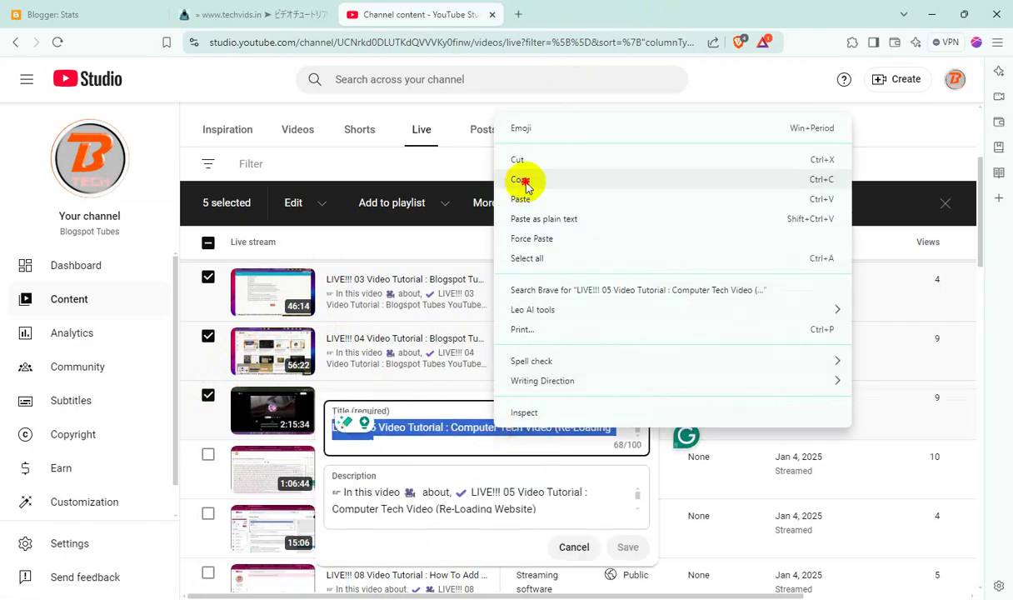
{"action": "left_click", "coordinate": [519, 179]}
{"action": "left_click", "coordinate": [796, 104]}
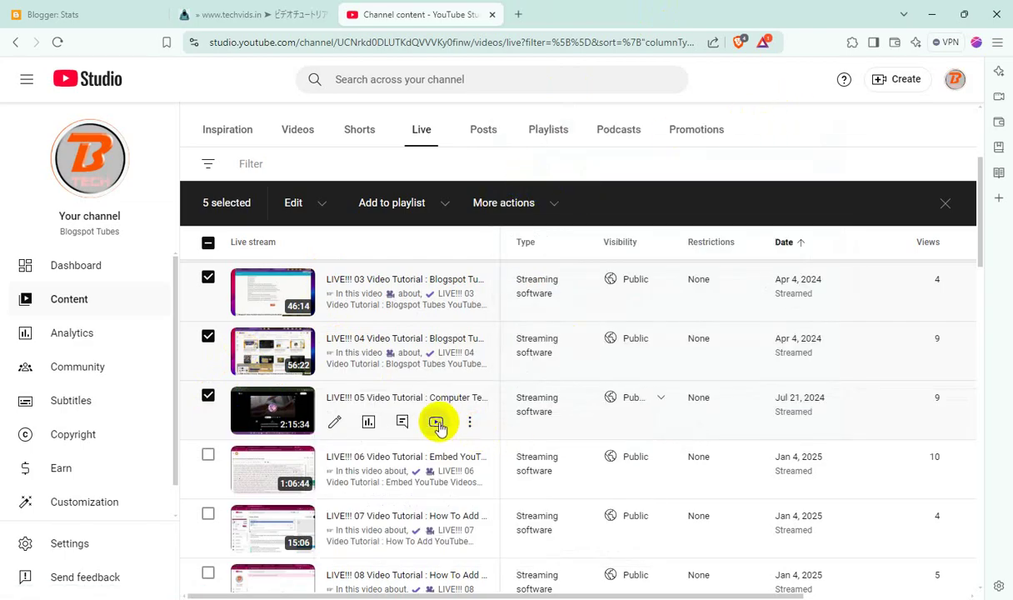
{"action": "left_click", "coordinate": [435, 422]}
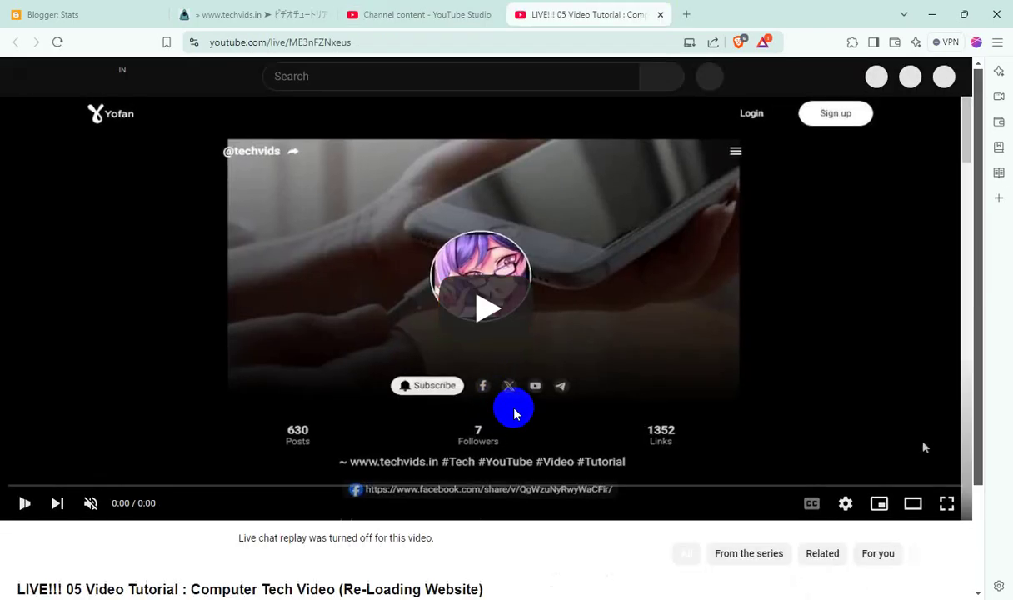
{"action": "scroll", "coordinate": [514, 414], "scroll_direction": "down", "scroll_amount": 2}
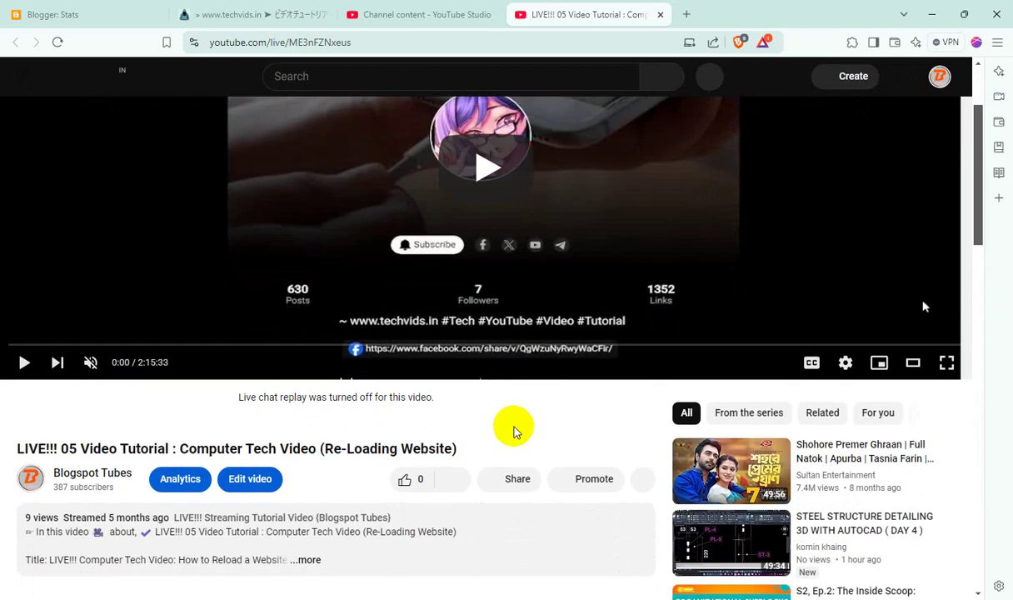
{"action": "left_click", "coordinate": [518, 478]}
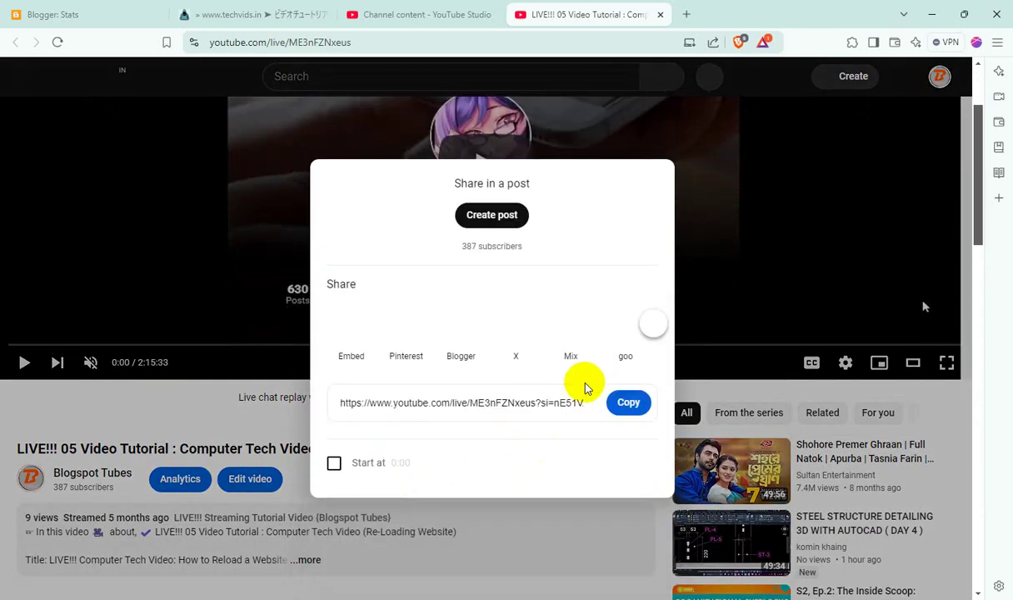
{"action": "left_click", "coordinate": [464, 337]}
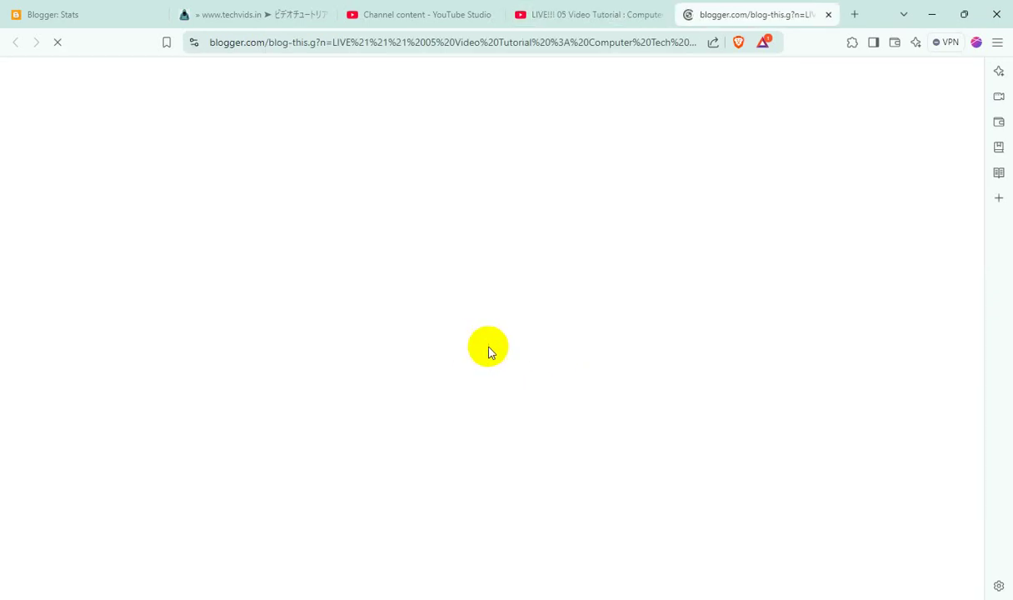
{"action": "scroll", "coordinate": [509, 355], "scroll_direction": "down", "scroll_amount": 5}
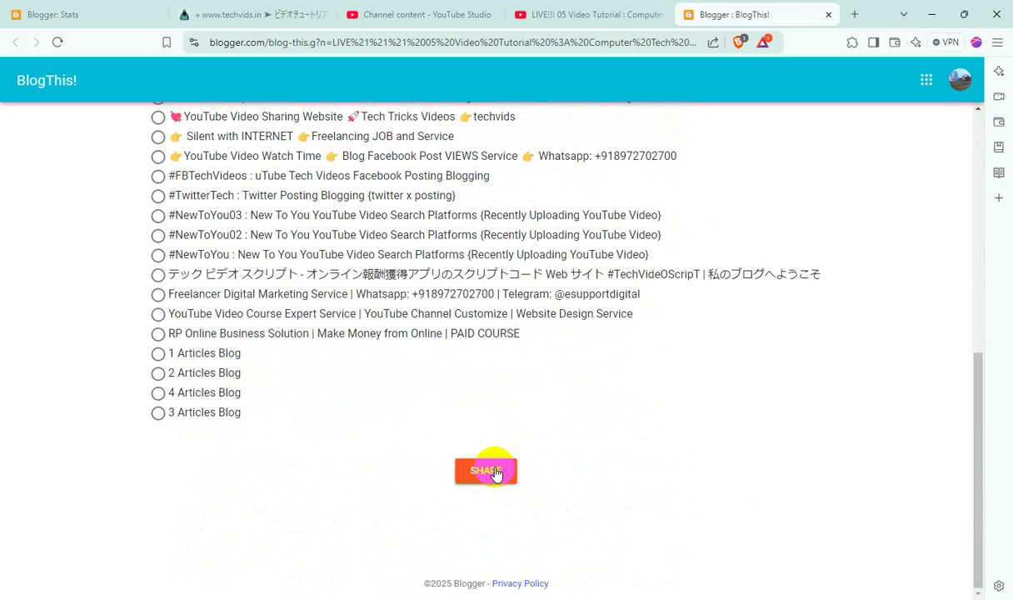
{"action": "left_click", "coordinate": [494, 473]}
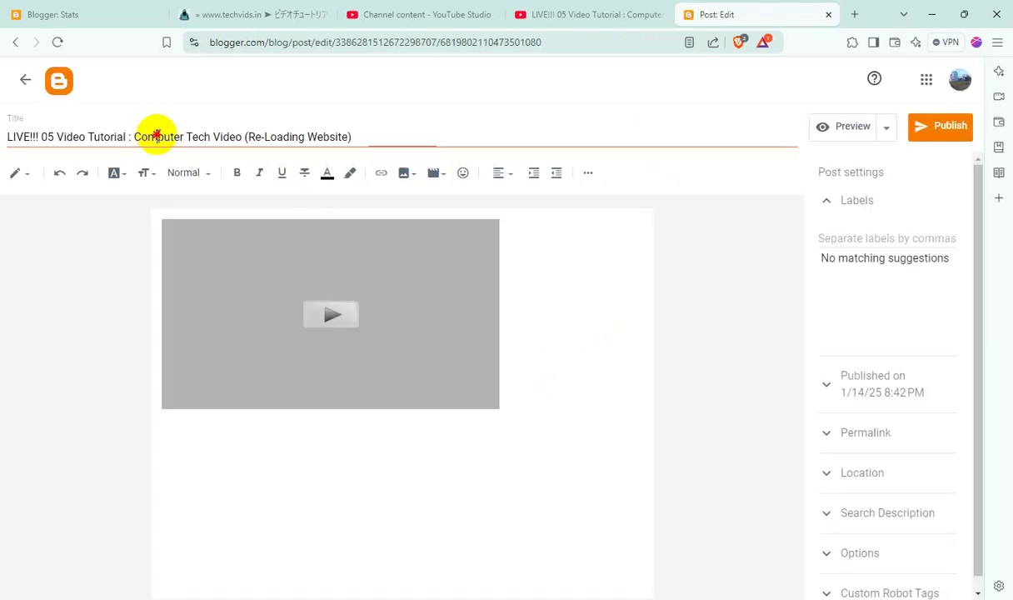
Step: Replace the new post's title with the copied "LIVE!!! 05 Video Tutorial : Computer Tech Video (Re-Loading Website)"
{"action": "triple_click", "coordinate": [157, 136]}
{"action": "right_click", "coordinate": [157, 137]}
{"action": "left_click", "coordinate": [180, 219]}
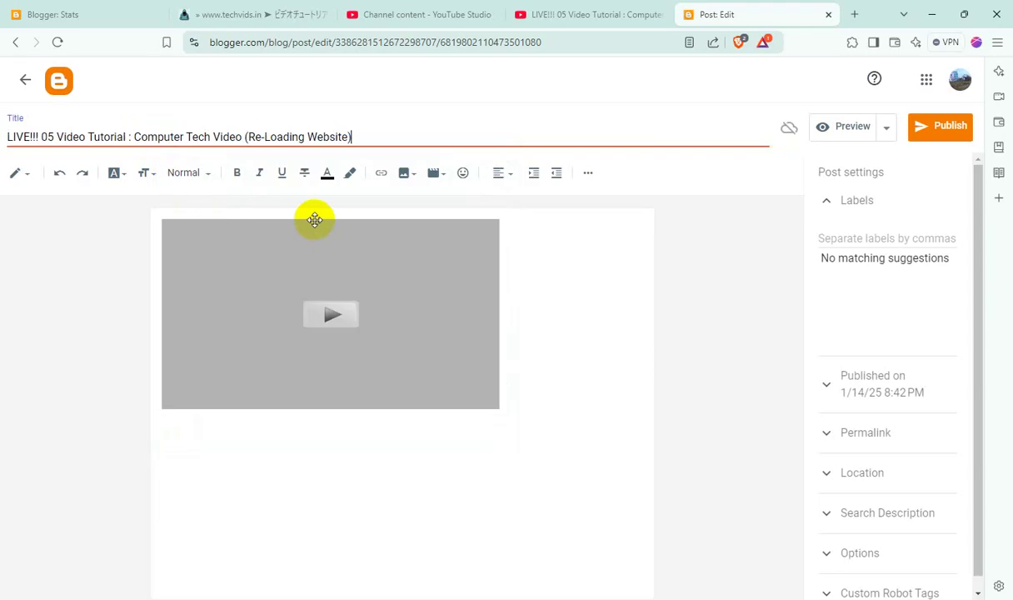
Step: Label the LIVE!!! 05 post "YouTube LIVE Stream Tech Videos" and paste its full title as the search description
{"action": "left_click", "coordinate": [896, 236]}
{"action": "scroll", "coordinate": [914, 404], "scroll_direction": "down", "scroll_amount": 10}
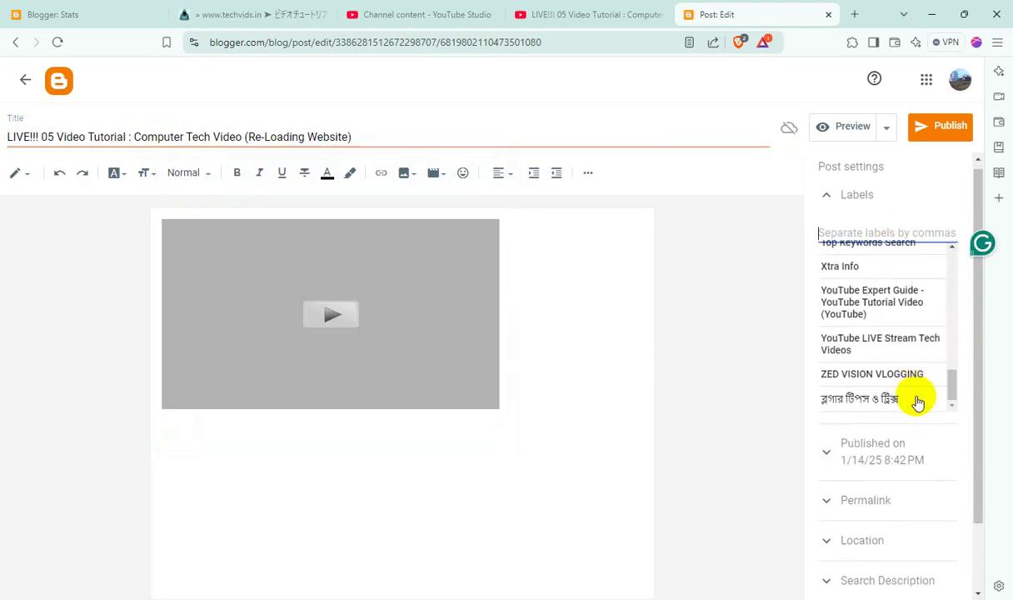
{"action": "left_click", "coordinate": [899, 264]}
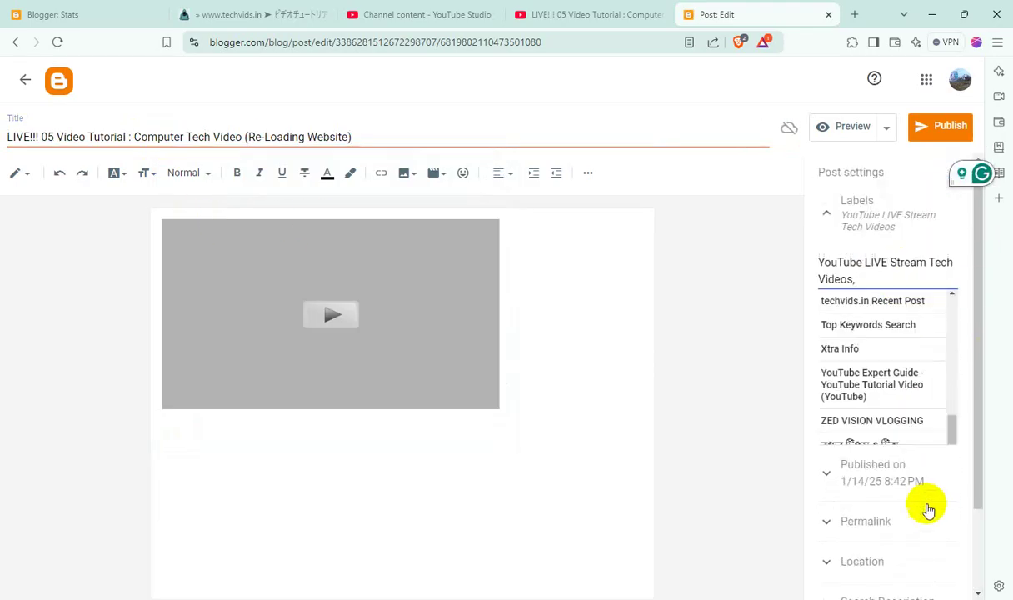
{"action": "left_click", "coordinate": [857, 402]}
{"action": "right_click", "coordinate": [855, 439]}
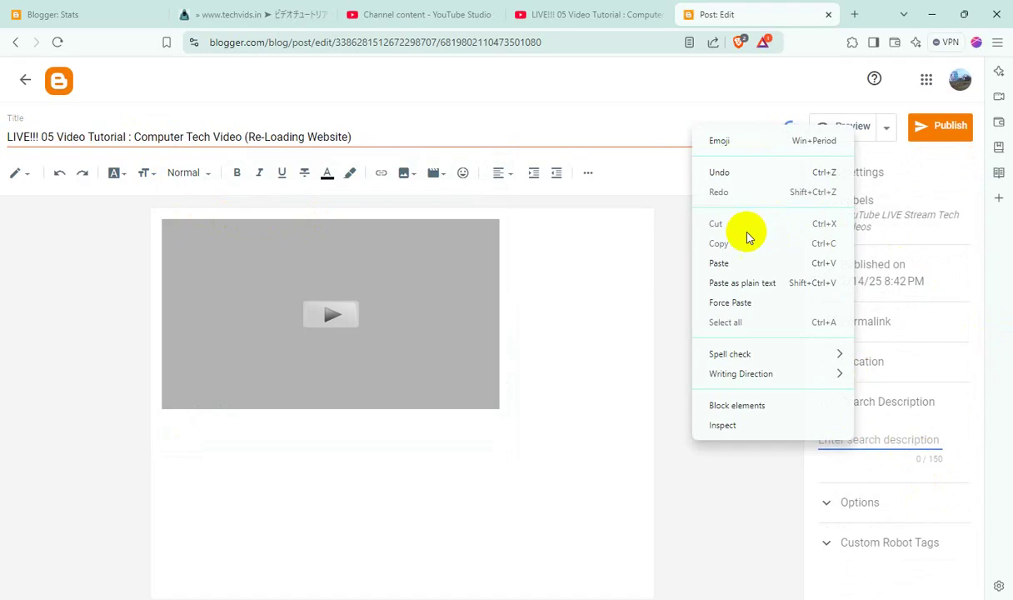
{"action": "left_click", "coordinate": [718, 263]}
Step: Set the LIVE!!! 05 post's reader comments to "Do not allow, hide existing" and publish it to the blog
{"action": "left_click", "coordinate": [876, 542]}
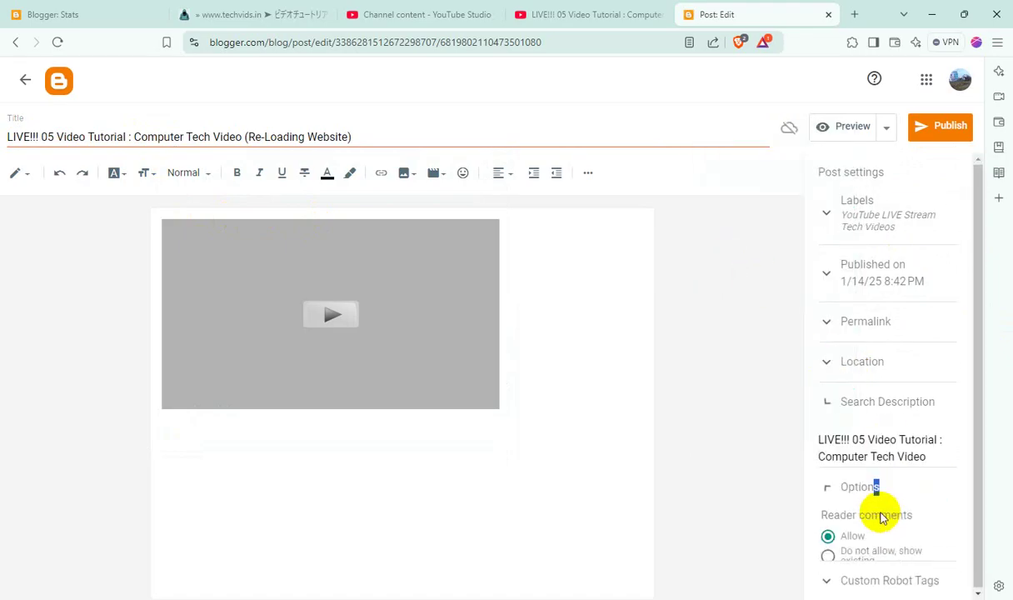
{"action": "left_click", "coordinate": [920, 127]}
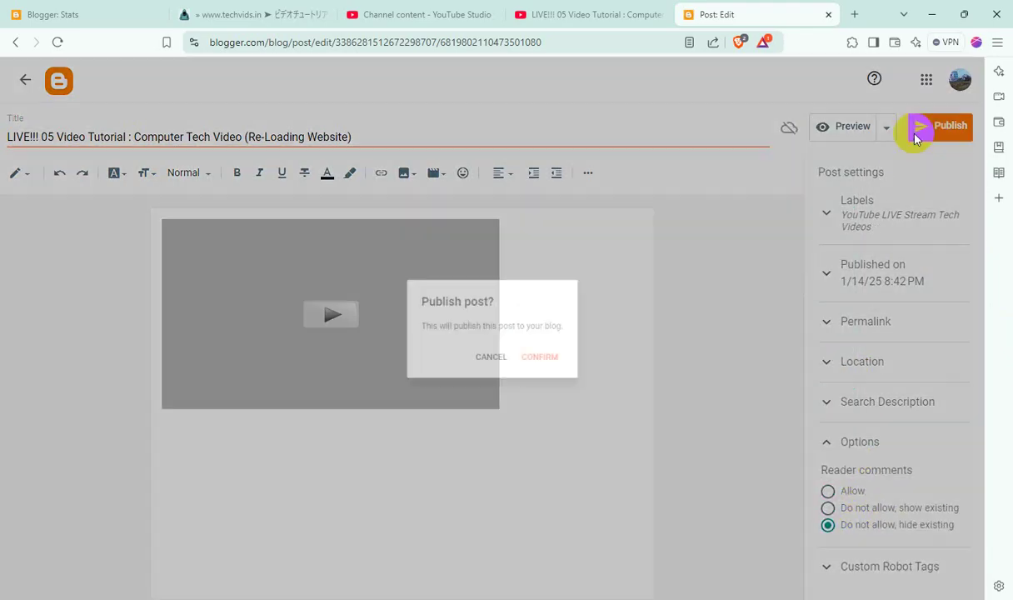
{"action": "left_click", "coordinate": [554, 364]}
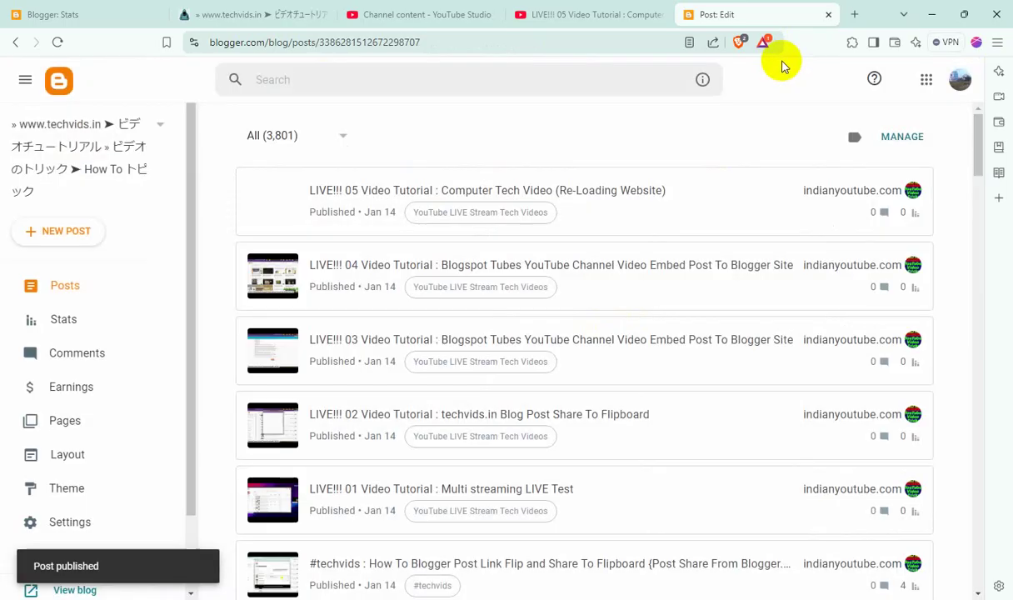
Step: Close the blog's posts page and the LIVE!!! 05 replay page, and select the LIVE!!! 06 replay in YouTube Studio
{"action": "left_click", "coordinate": [829, 15]}
{"action": "left_click", "coordinate": [660, 15]}
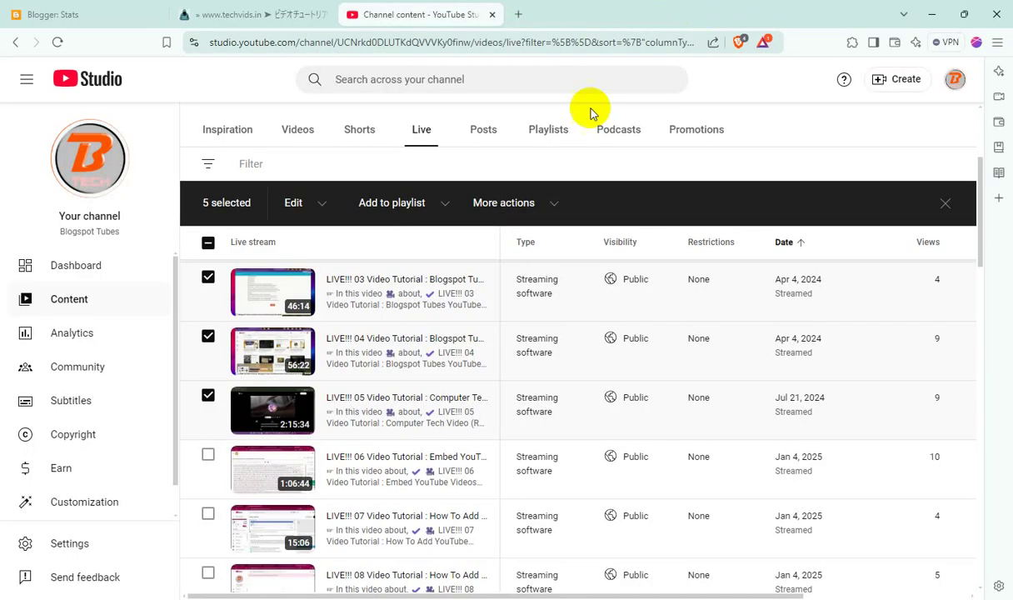
{"action": "scroll", "coordinate": [431, 384], "scroll_direction": "down", "scroll_amount": 1}
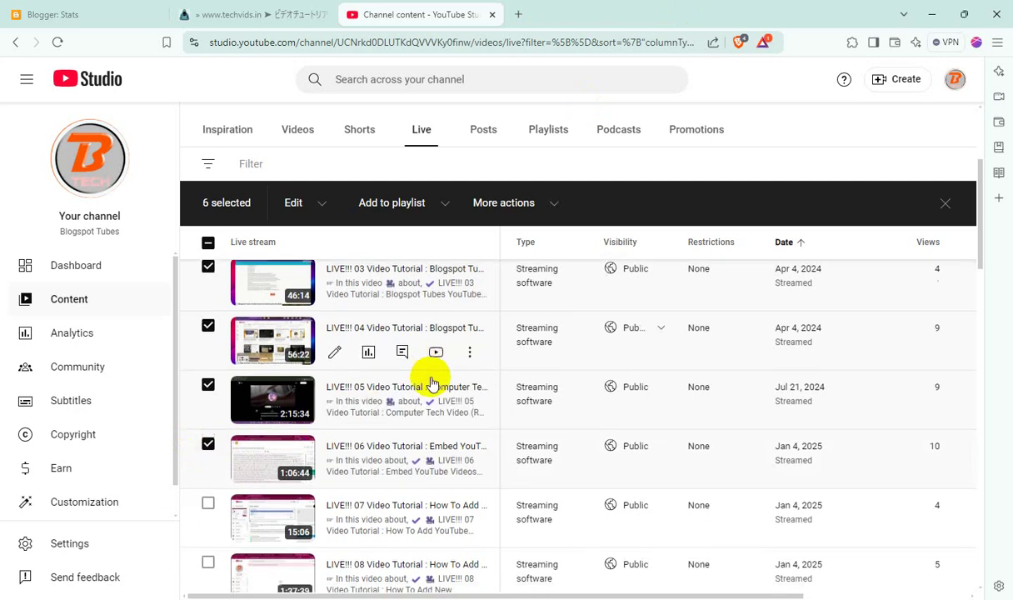
Step: Copy the full title "LIVE!!! 06 Video Tutorial : Embed YouTube Videos Share and Schedule Posts on Blogger" and open that replay on YouTube
{"action": "left_click", "coordinate": [471, 414]}
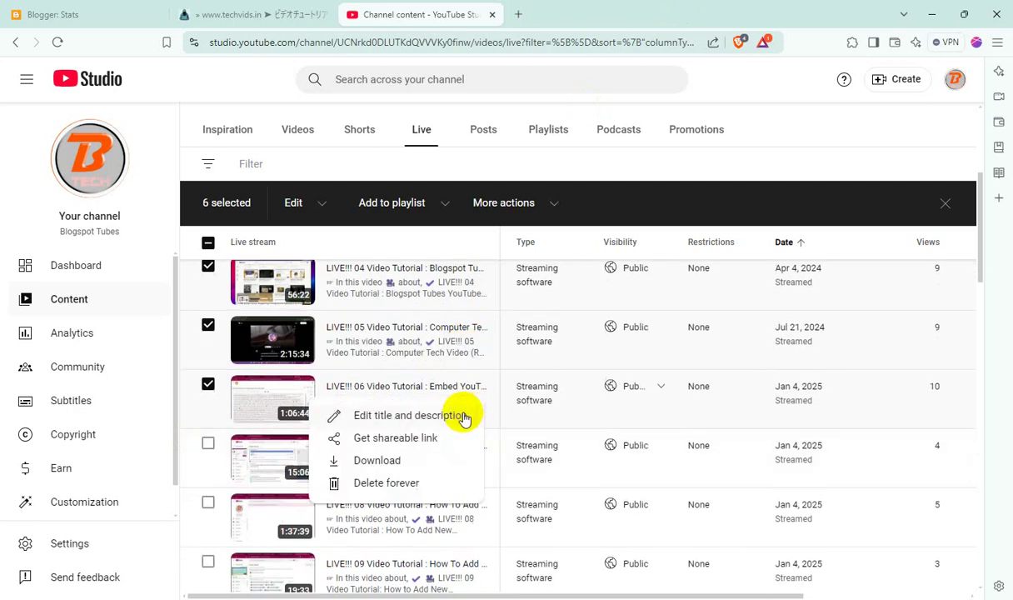
{"action": "left_click", "coordinate": [463, 414]}
{"action": "triple_click", "coordinate": [456, 426]}
{"action": "right_click", "coordinate": [460, 423]}
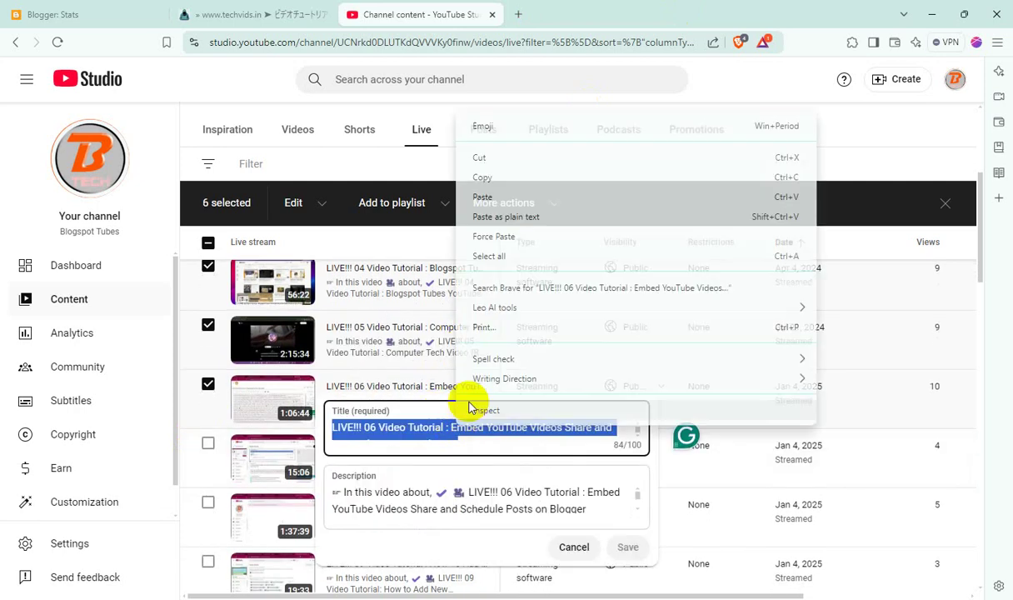
{"action": "left_click", "coordinate": [486, 176]}
{"action": "left_click", "coordinate": [775, 108]}
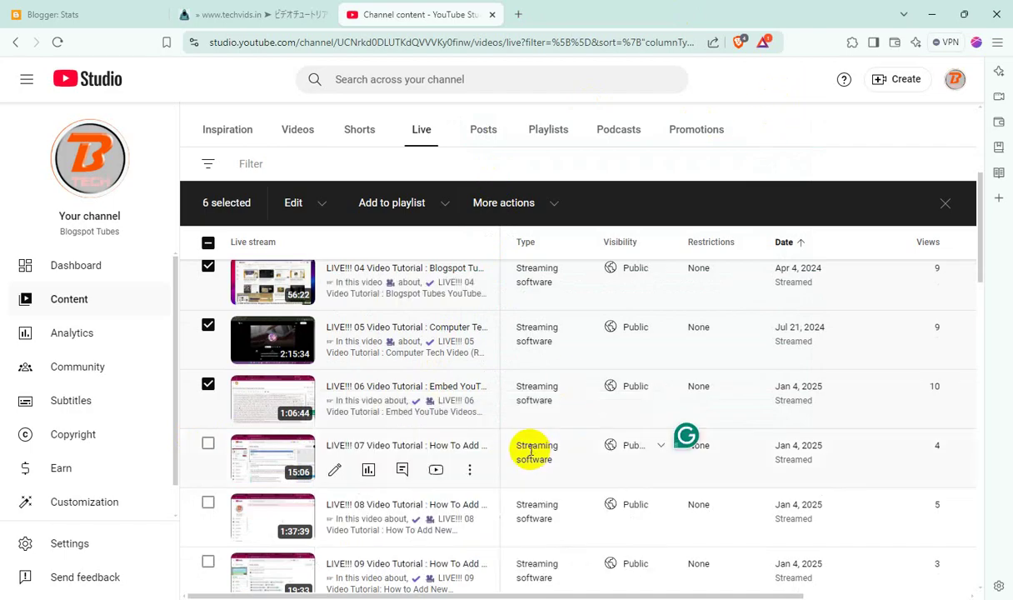
{"action": "left_click", "coordinate": [435, 413]}
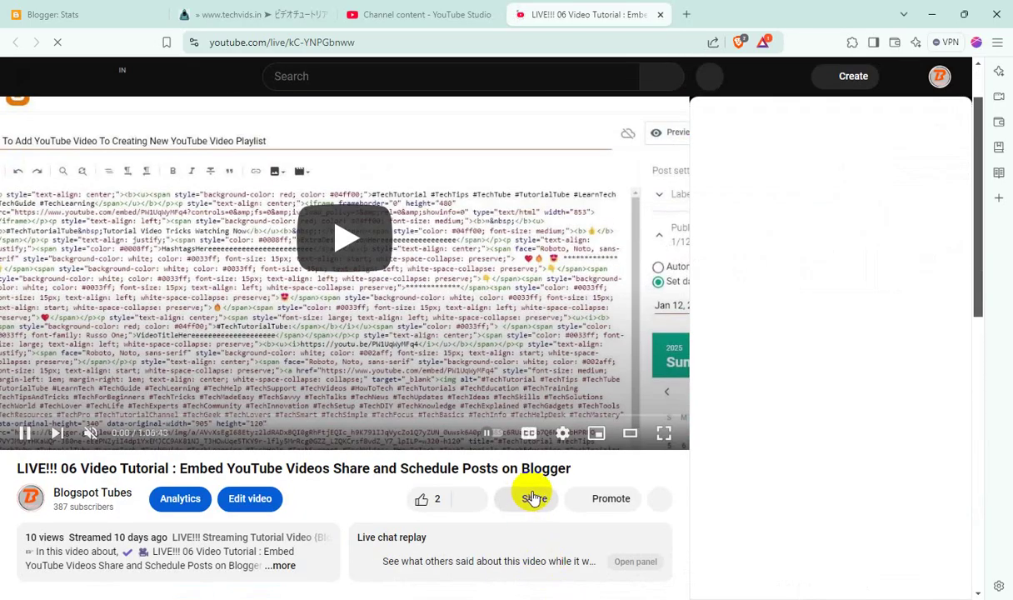
{"action": "left_click", "coordinate": [533, 498]}
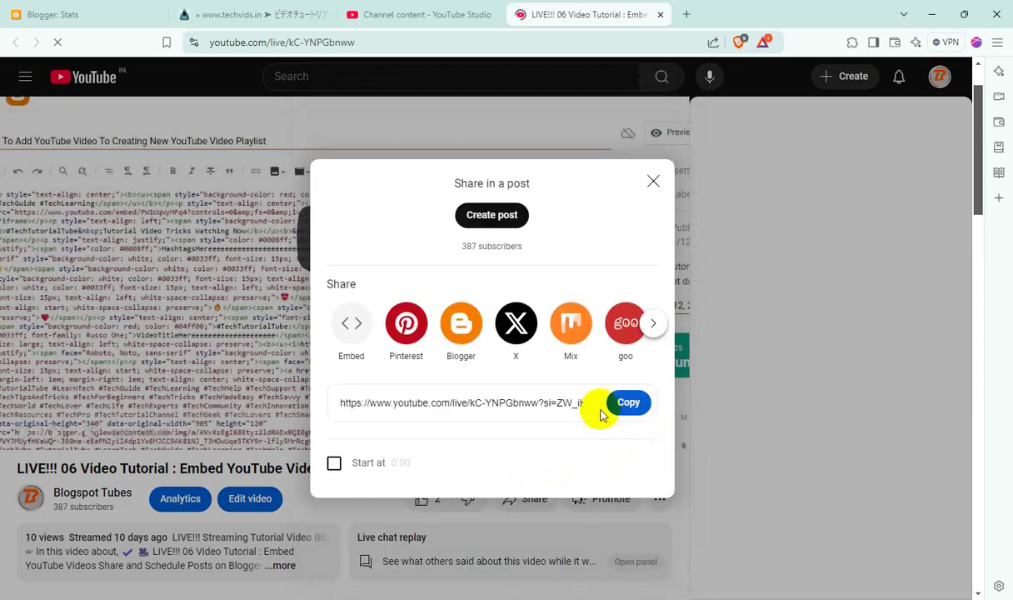
{"action": "left_click", "coordinate": [457, 332]}
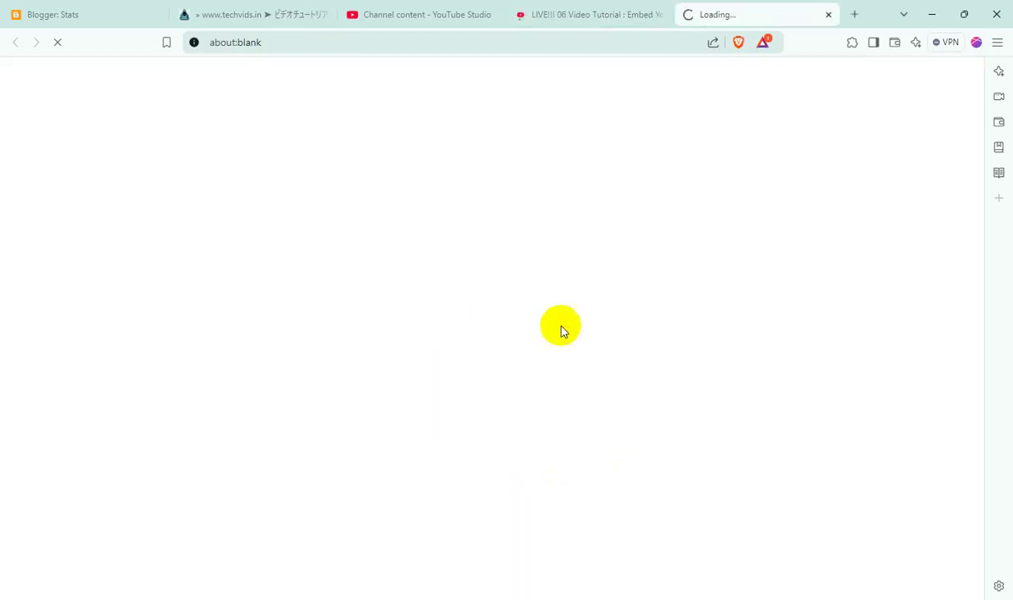
{"action": "scroll", "coordinate": [516, 458], "scroll_direction": "down", "scroll_amount": 10}
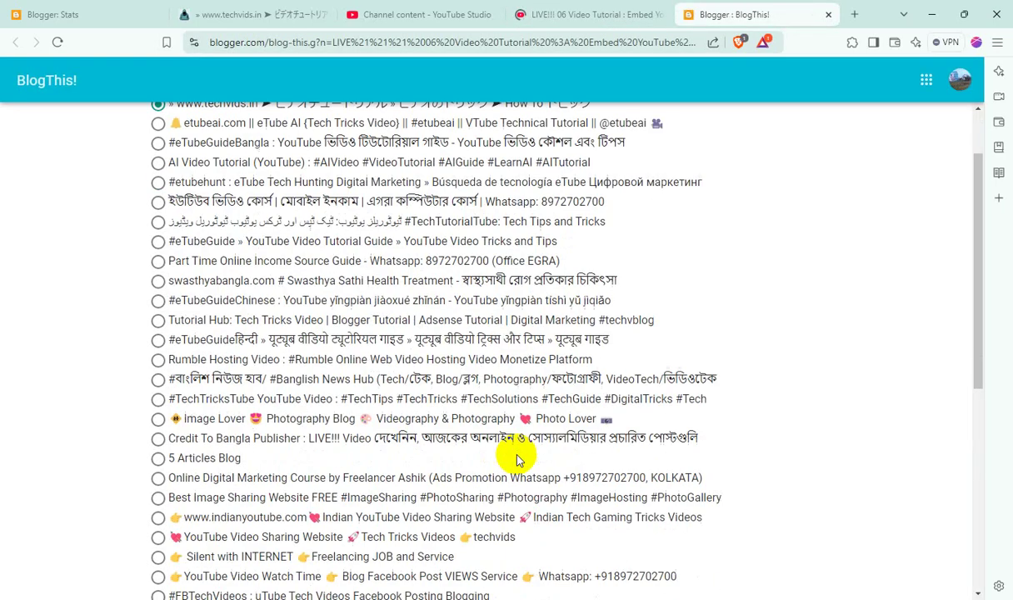
{"action": "left_click", "coordinate": [503, 475]}
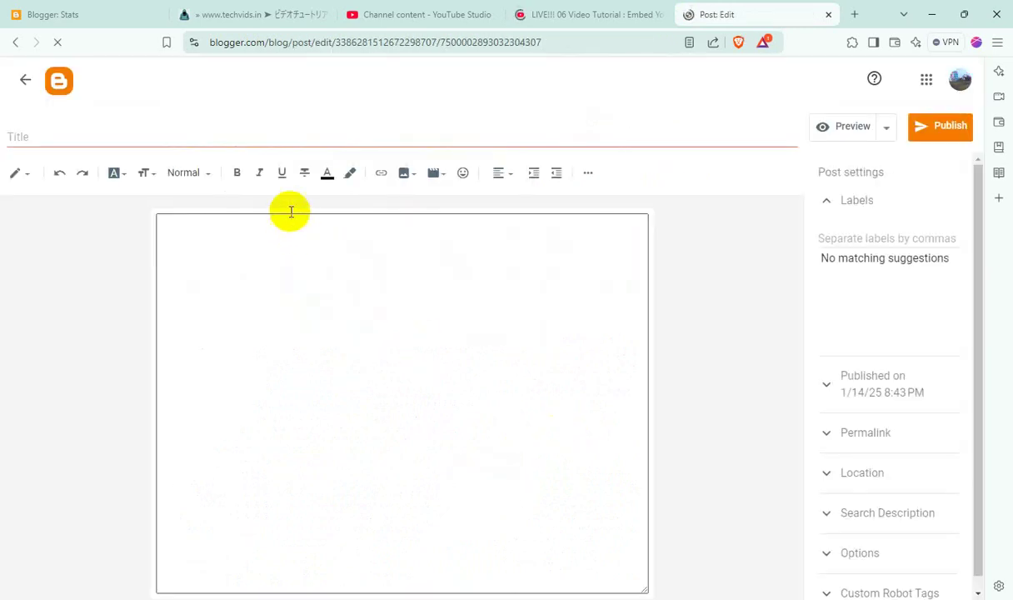
Step: Replace the new post's shortened title with the copied "LIVE!!! 06 Video Tutorial : Embed YouTube Videos Share and Schedule Posts on Blogger"
{"action": "double_click", "coordinate": [219, 138]}
{"action": "triple_click", "coordinate": [218, 138]}
{"action": "right_click", "coordinate": [218, 138]}
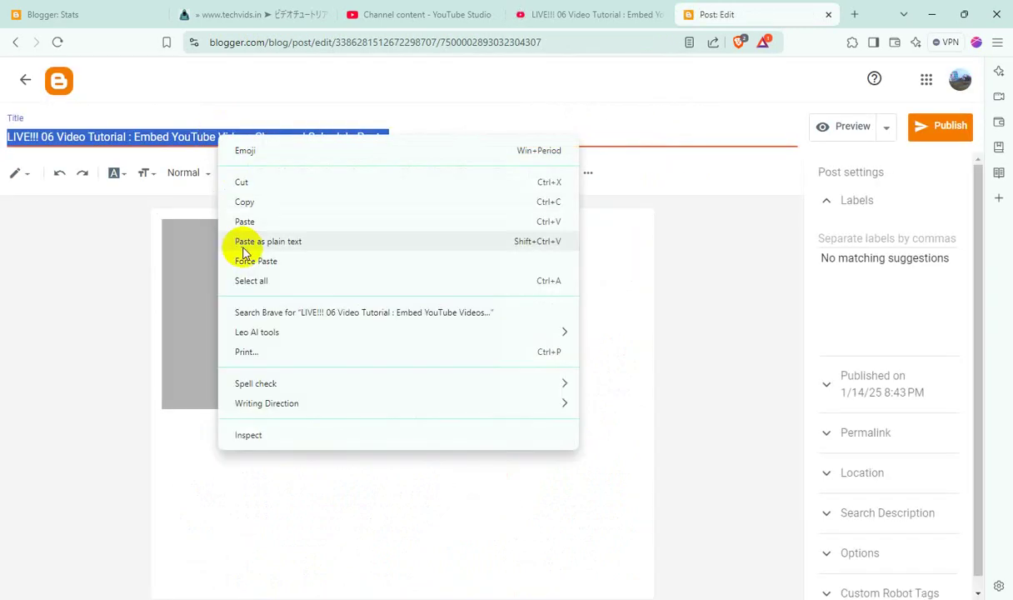
{"action": "left_click", "coordinate": [246, 222]}
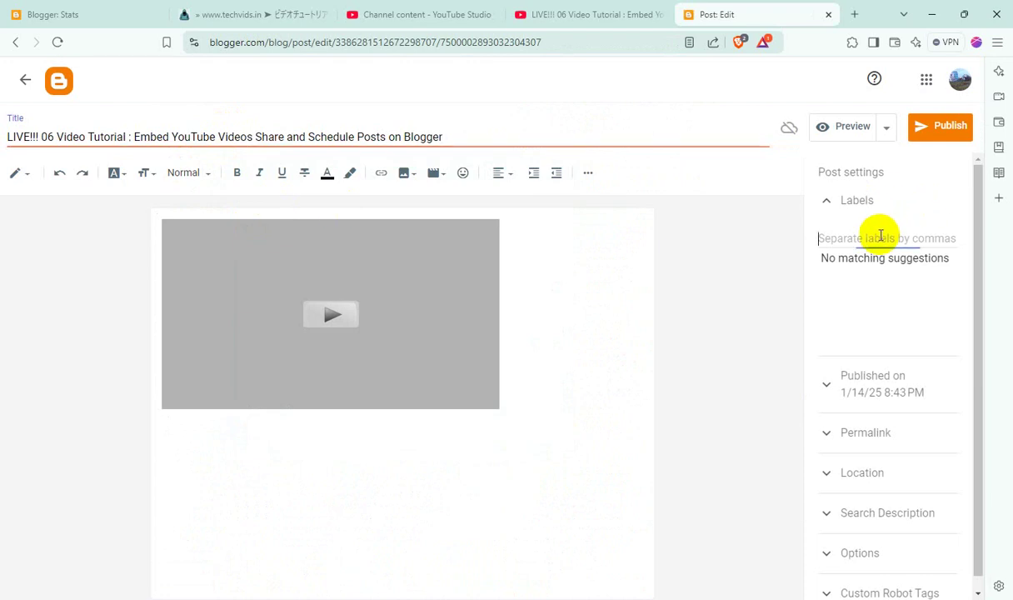
Step: Label the LIVE!!! 06 post "YouTube LIVE Stream Tech Videos" and paste its full title as the search description
{"action": "scroll", "coordinate": [890, 360], "scroll_direction": "down", "scroll_amount": 5}
{"action": "scroll", "coordinate": [892, 368], "scroll_direction": "down", "scroll_amount": 5}
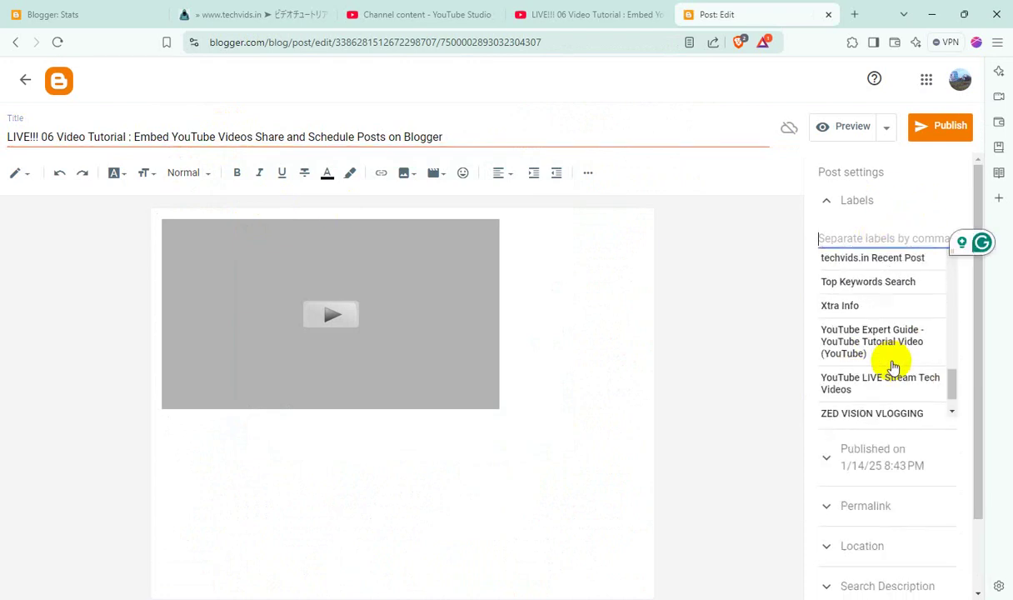
{"action": "scroll", "coordinate": [914, 350], "scroll_direction": "down", "scroll_amount": 2}
{"action": "left_click", "coordinate": [902, 352]}
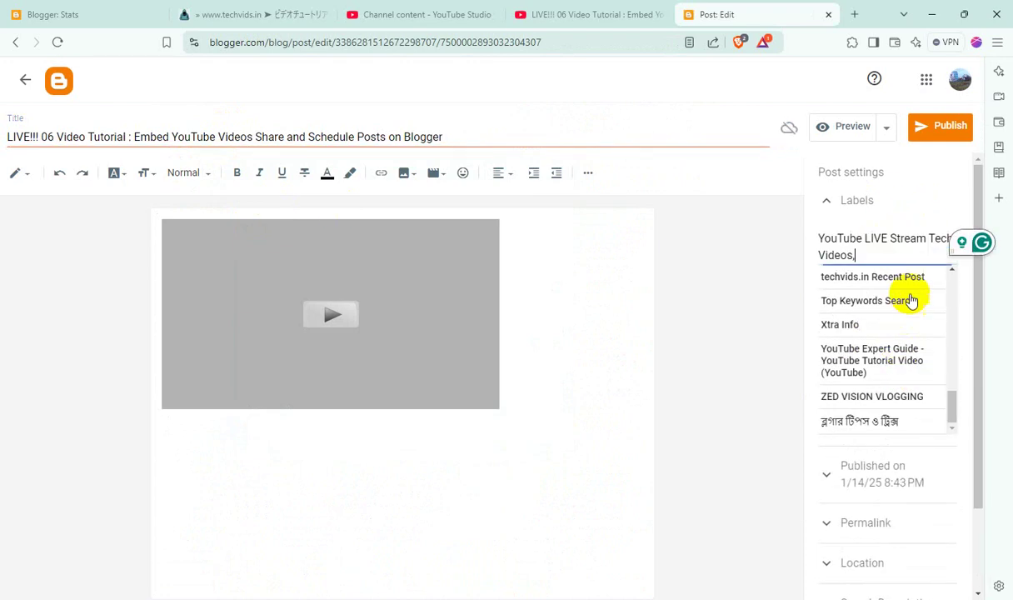
{"action": "scroll", "coordinate": [941, 491], "scroll_direction": "down", "scroll_amount": 1}
{"action": "left_click", "coordinate": [920, 497]}
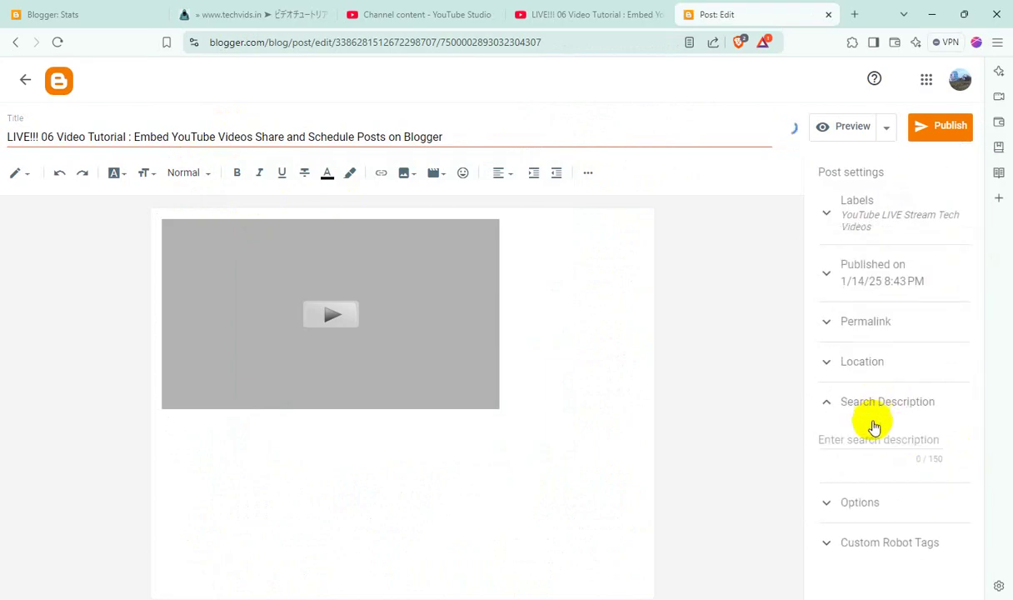
{"action": "right_click", "coordinate": [871, 439]}
{"action": "left_click", "coordinate": [769, 263]}
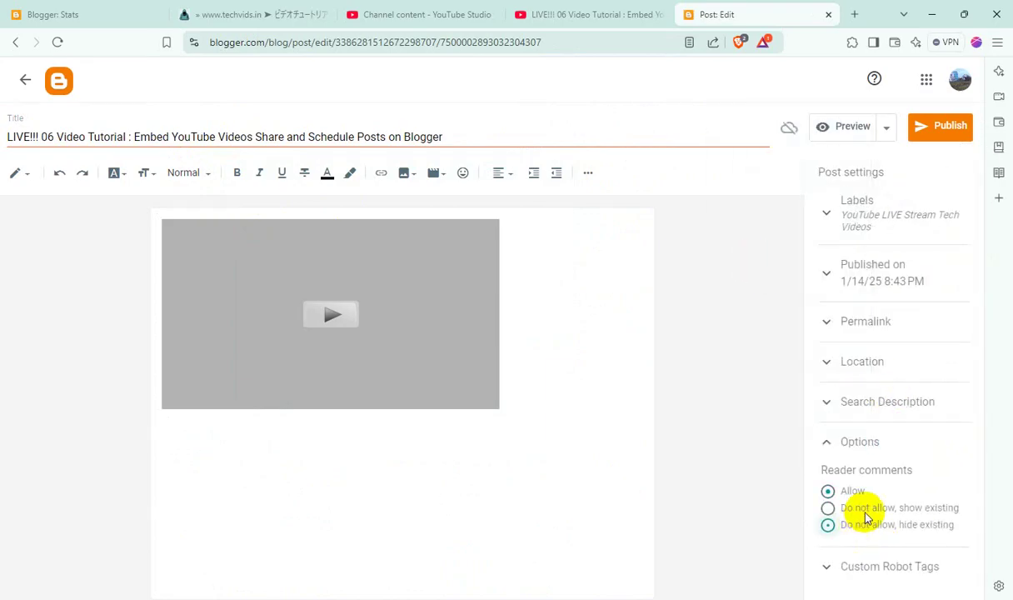
Step: Set the LIVE!!! 06 post's reader comments to "Do not allow, hide existing" and publish it to the blog
{"action": "left_click", "coordinate": [864, 517]}
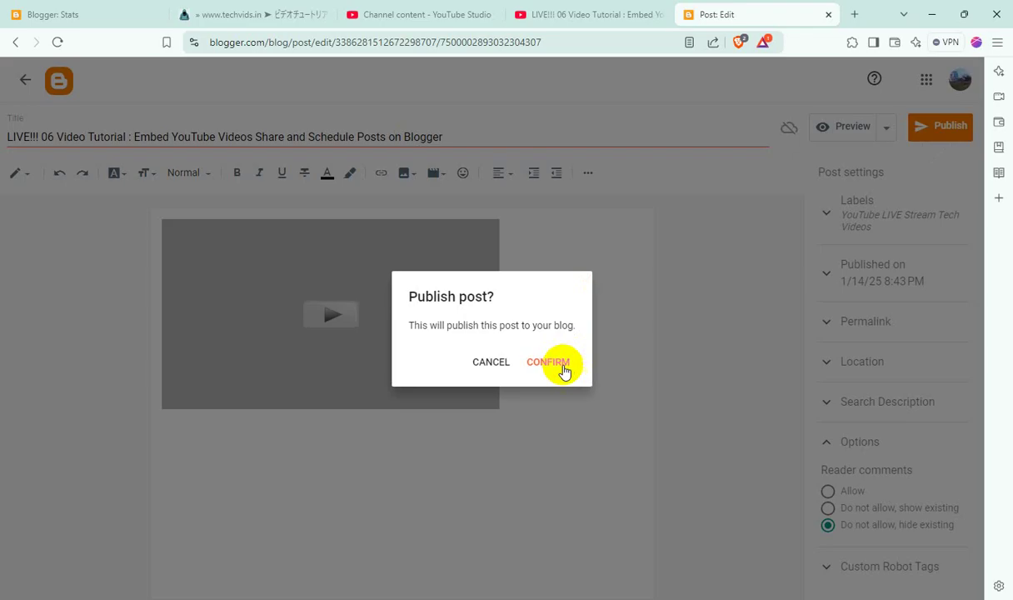
{"action": "left_click", "coordinate": [556, 365]}
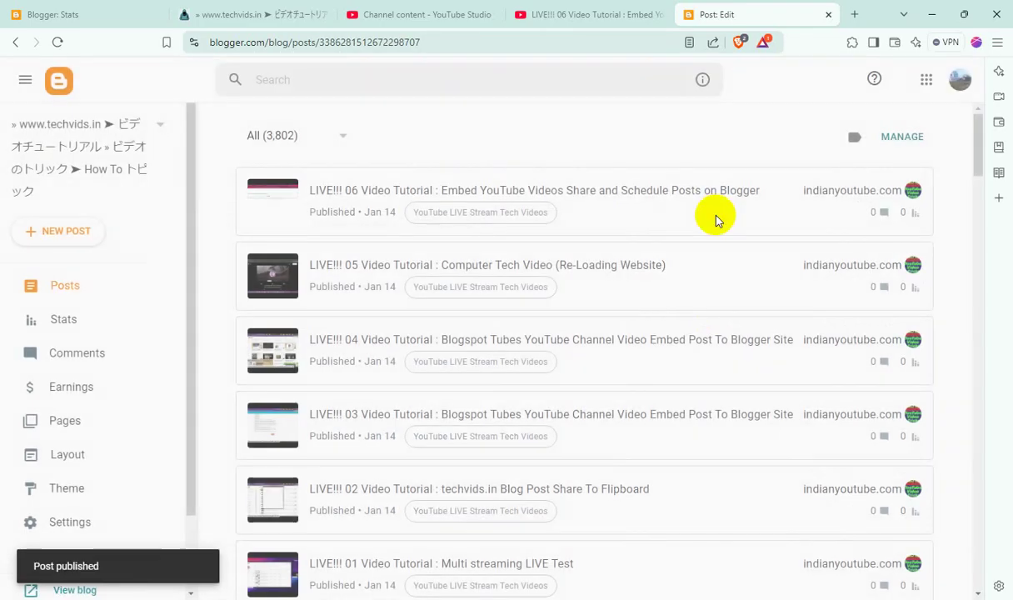
Step: Close the blog's posts page and the LIVE!!! 06 replay page, and select the LIVE!!! 07 replay in YouTube Studio
{"action": "left_click", "coordinate": [830, 18]}
{"action": "left_click", "coordinate": [660, 16]}
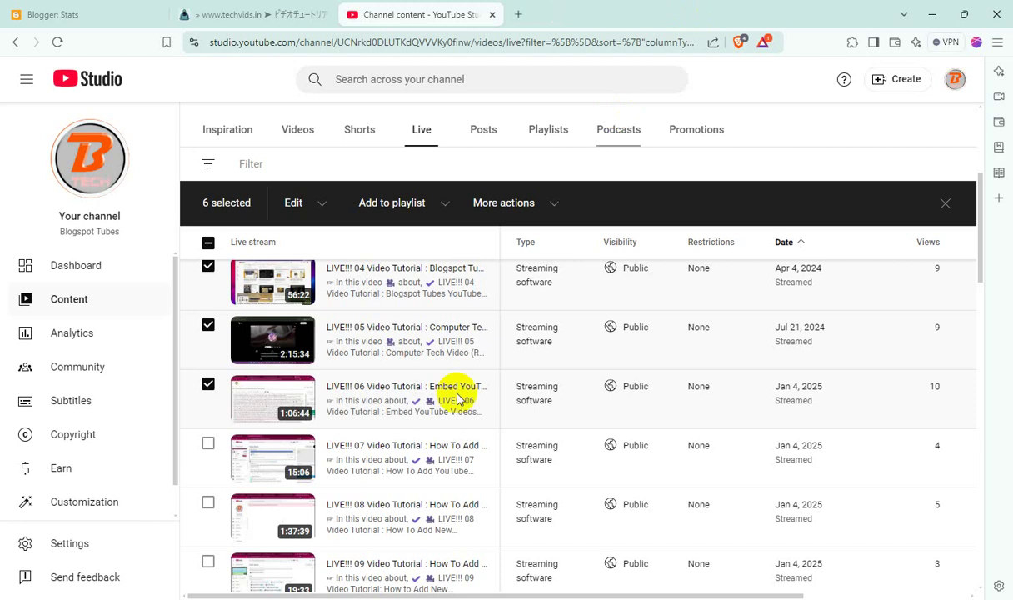
{"action": "scroll", "coordinate": [441, 375], "scroll_direction": "down", "scroll_amount": 1}
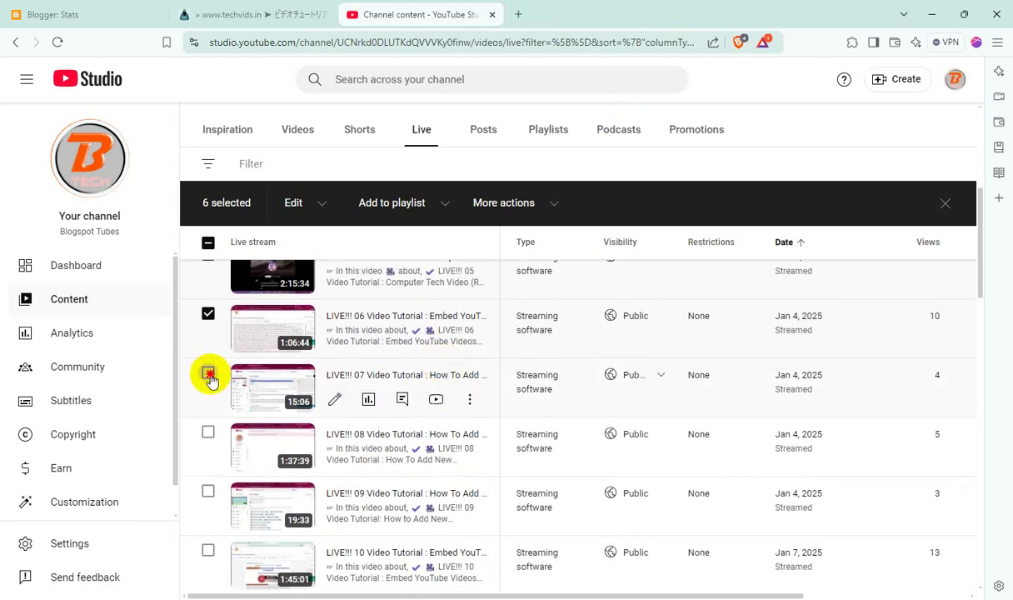
Step: Open the title and description of the LIVE!!! 07 replay for editing and copy its full title
{"action": "left_click", "coordinate": [469, 403]}
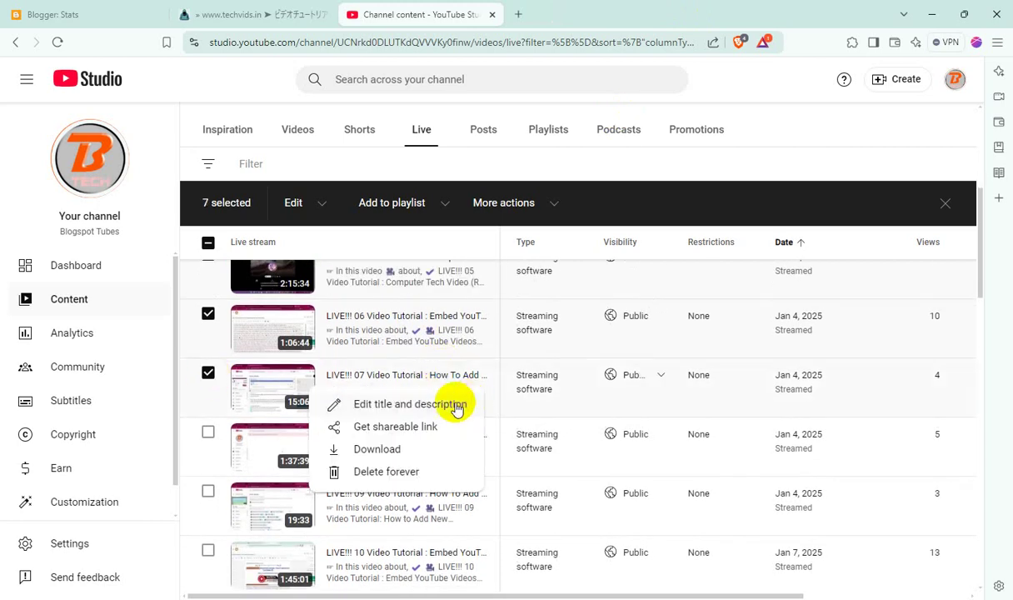
{"action": "left_click", "coordinate": [427, 406]}
{"action": "triple_click", "coordinate": [461, 420]}
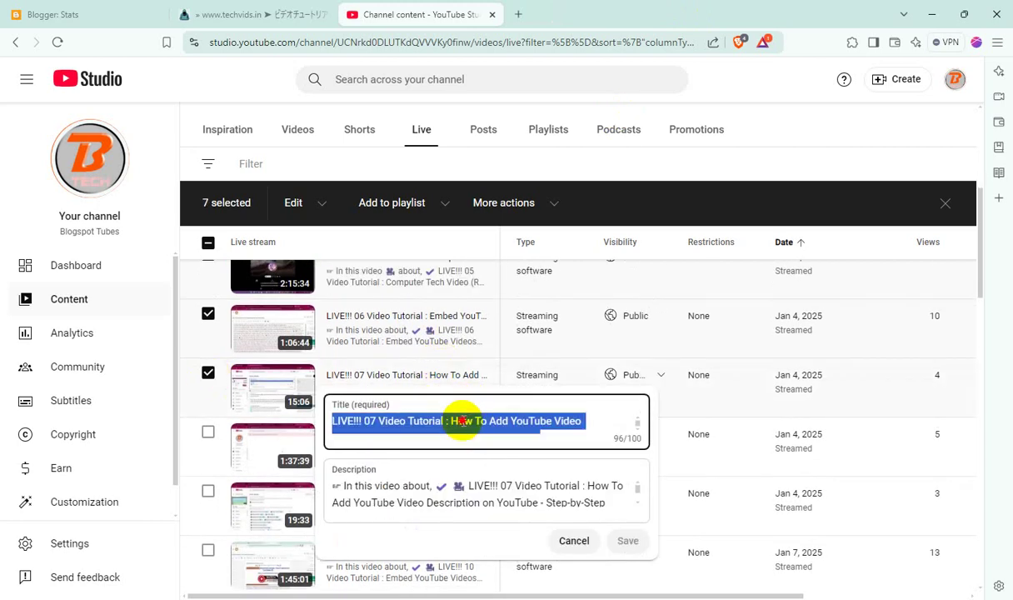
{"action": "right_click", "coordinate": [461, 413]}
{"action": "left_click", "coordinate": [489, 170]}
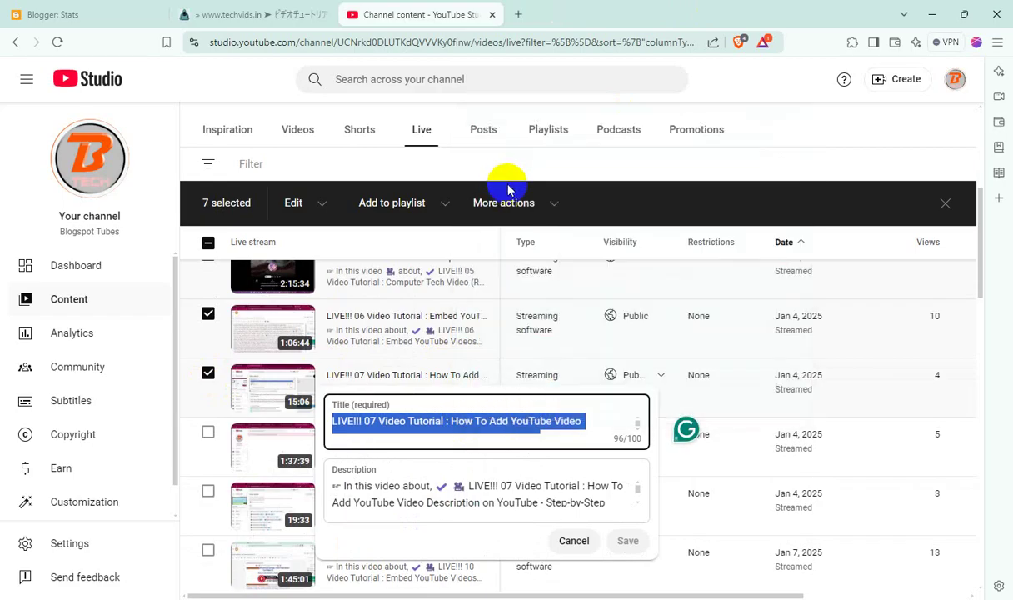
{"action": "left_click", "coordinate": [779, 102]}
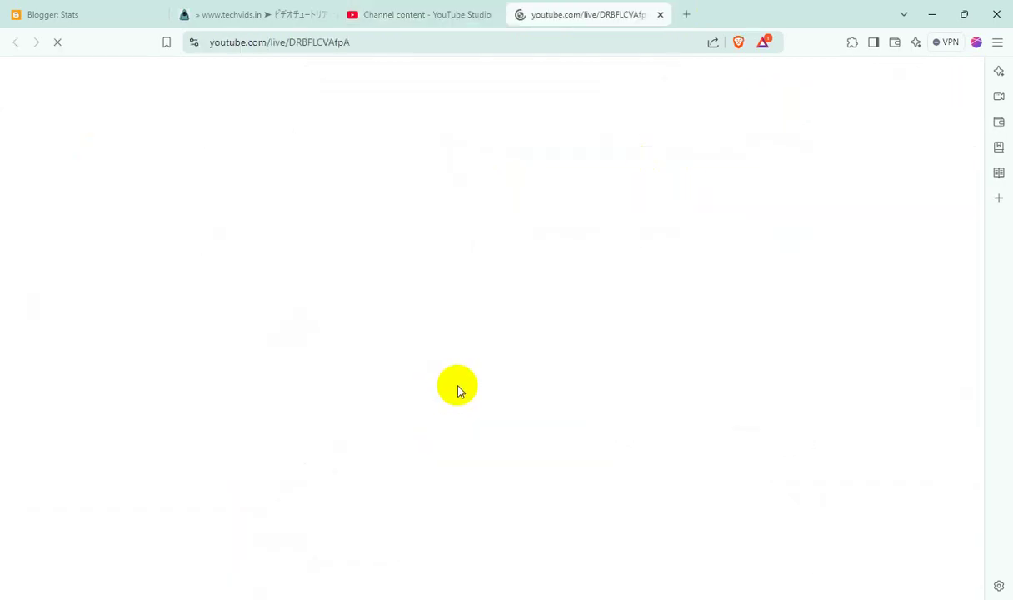
{"action": "left_click", "coordinate": [488, 368]}
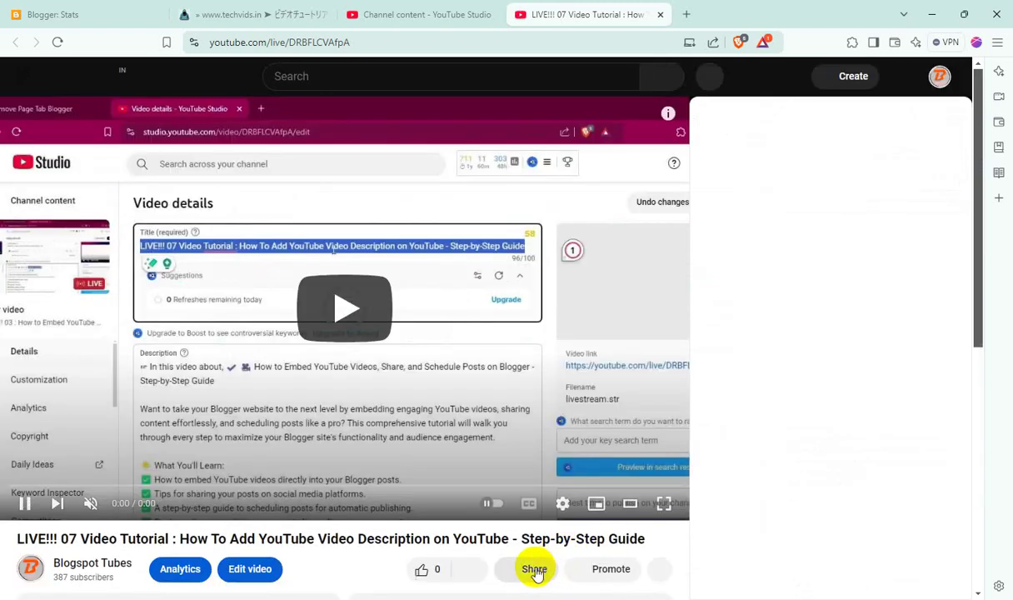
{"action": "left_click", "coordinate": [537, 567]}
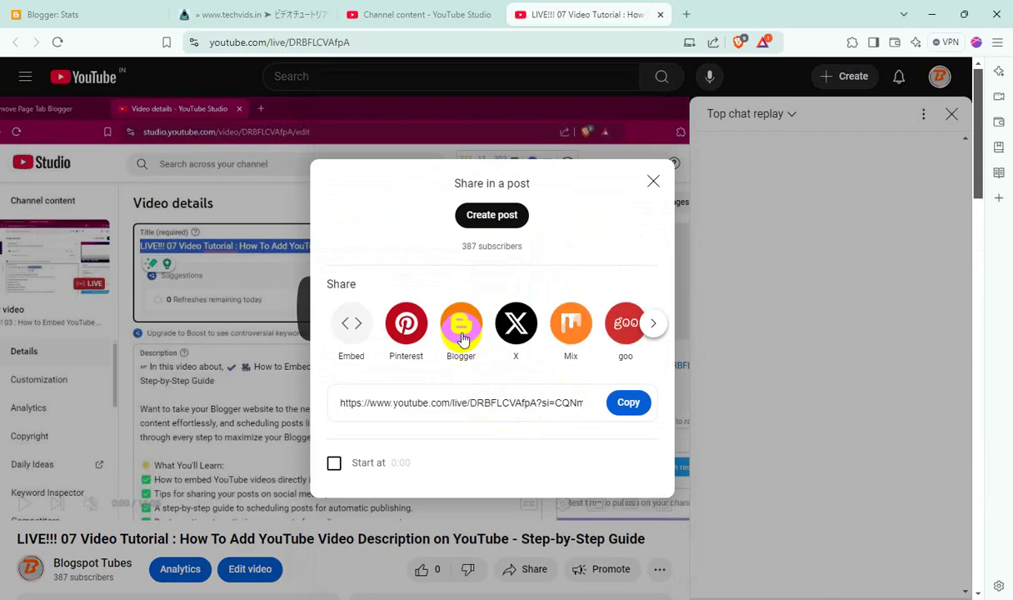
{"action": "left_click", "coordinate": [462, 337]}
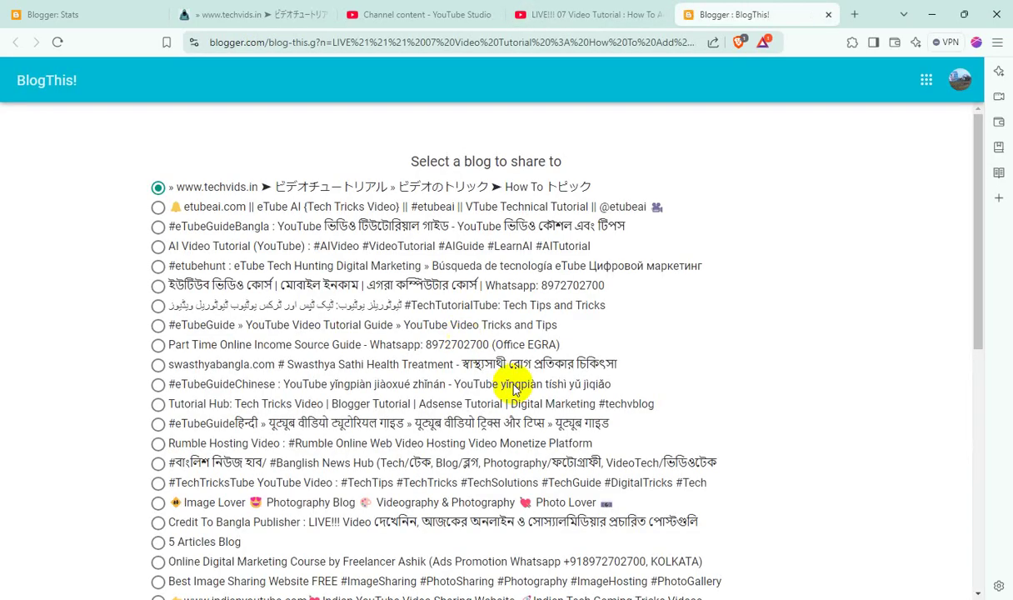
{"action": "scroll", "coordinate": [524, 469], "scroll_direction": "down", "scroll_amount": 5}
{"action": "scroll", "coordinate": [525, 469], "scroll_direction": "down", "scroll_amount": 3}
{"action": "left_click", "coordinate": [486, 471]}
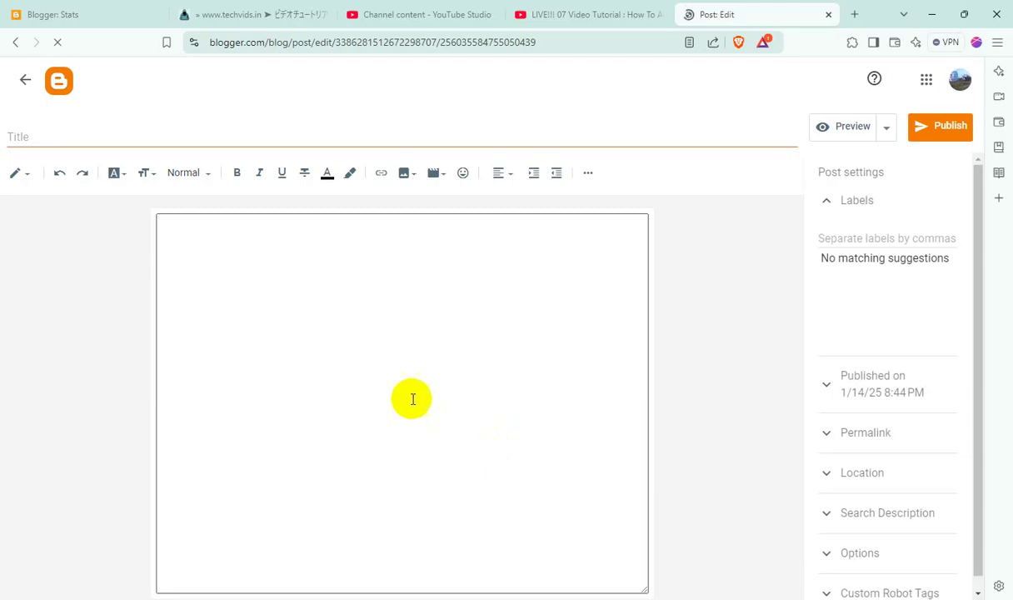
Step: Replace the new post's title with the full copied LIVE!!! 07 replay title
{"action": "triple_click", "coordinate": [262, 136]}
{"action": "right_click", "coordinate": [262, 136]}
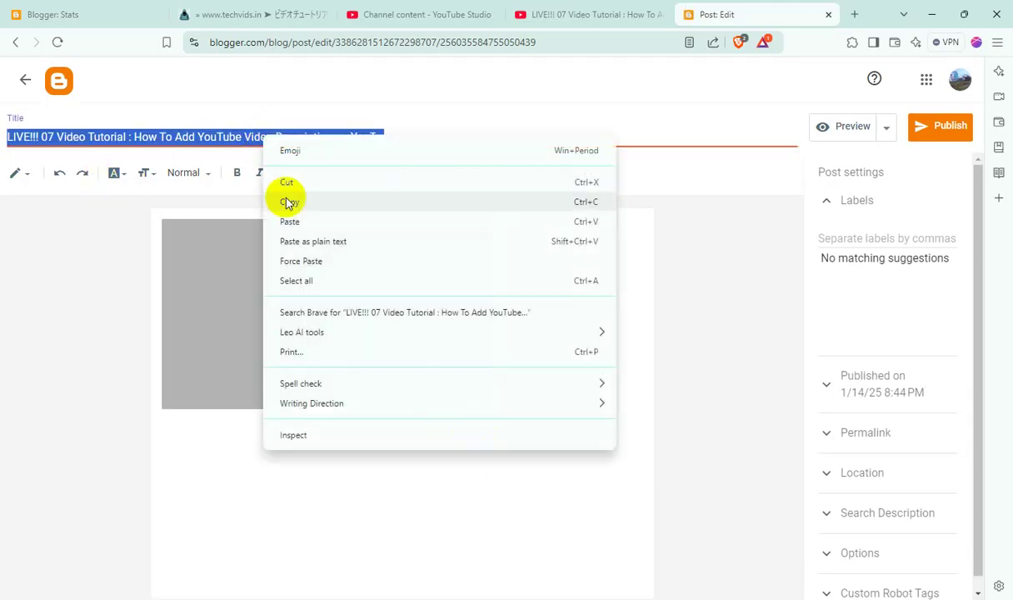
{"action": "left_click", "coordinate": [289, 219]}
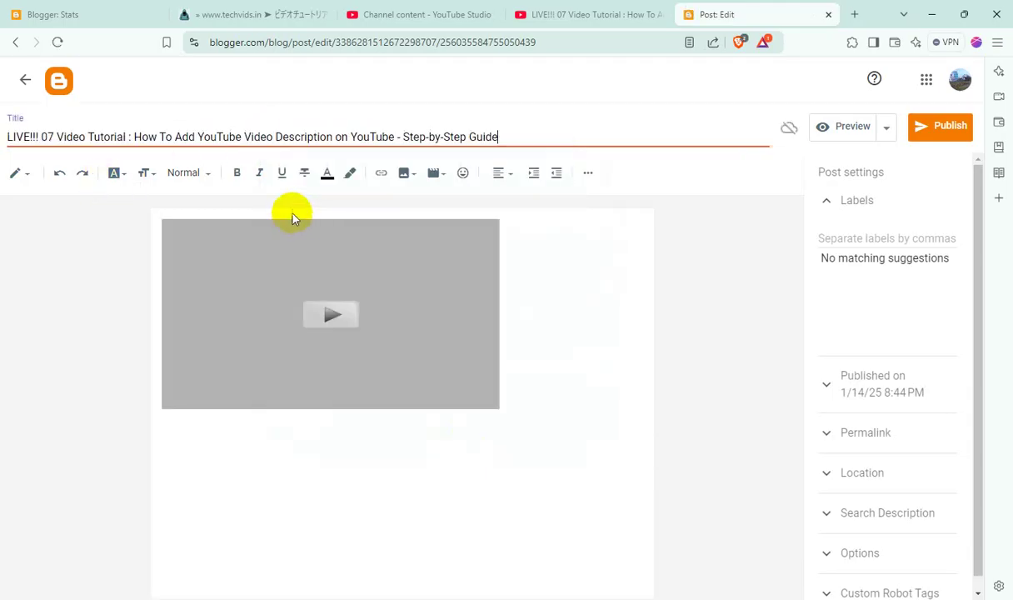
Step: Label the LIVE!!! 07 post "YouTube LIVE Stream Tech Videos" and paste its full title as the search description
{"action": "left_click", "coordinate": [889, 237]}
{"action": "scroll", "coordinate": [904, 369], "scroll_direction": "down", "scroll_amount": 5}
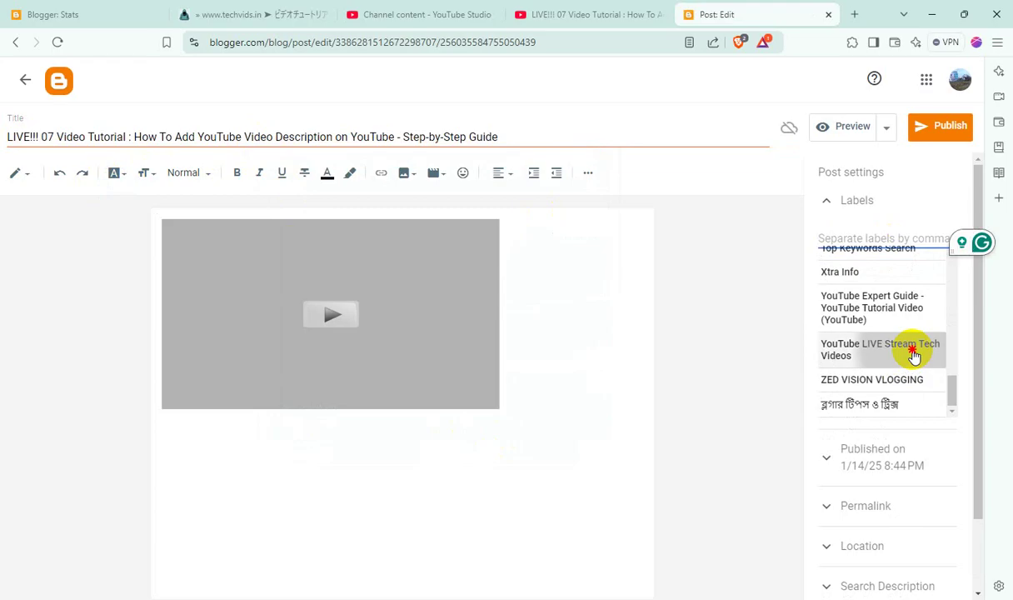
{"action": "left_click", "coordinate": [913, 353]}
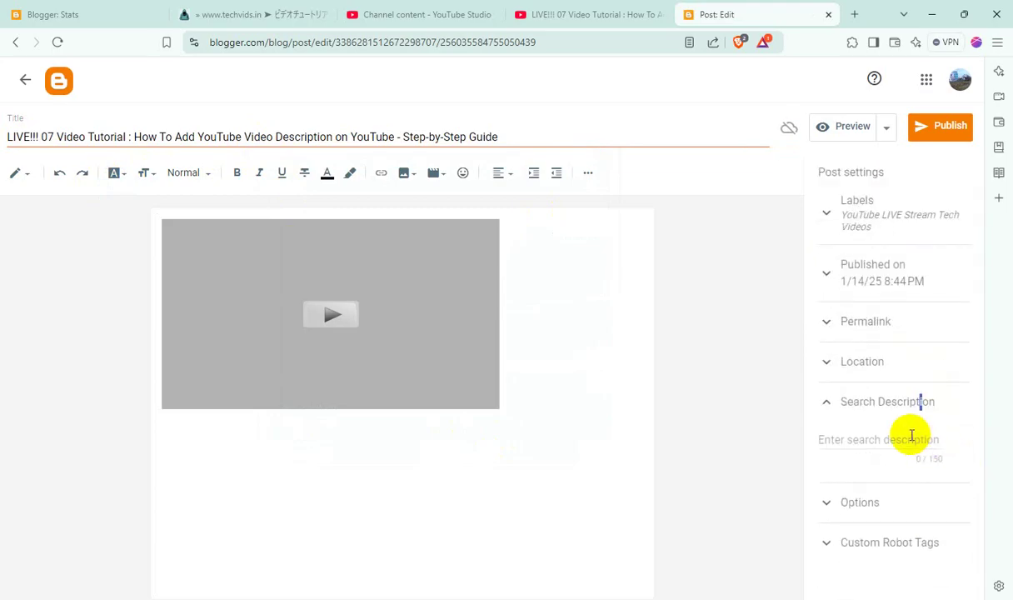
{"action": "right_click", "coordinate": [876, 441]}
{"action": "left_click", "coordinate": [746, 262]}
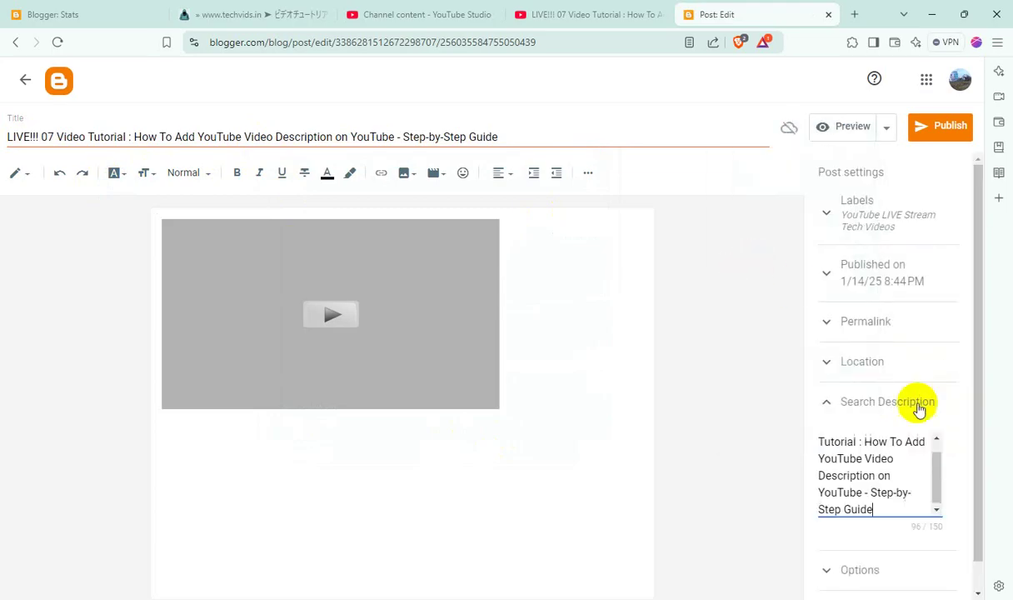
Step: Set the LIVE!!! 07 post's reader comments to "Do not allow, hide existing" and publish it to the blog
{"action": "left_click", "coordinate": [885, 573]}
{"action": "left_click", "coordinate": [866, 524]}
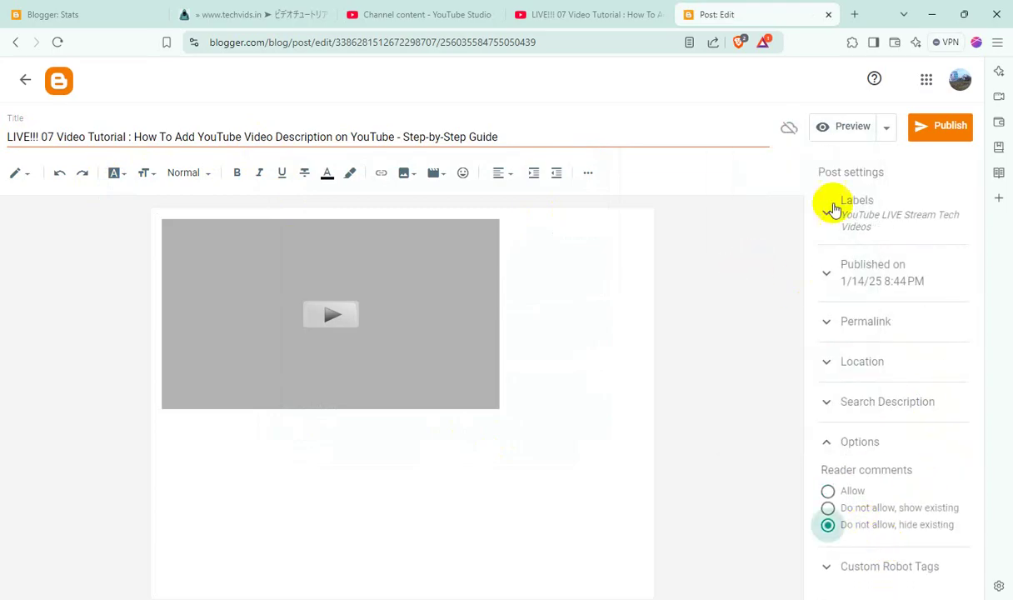
{"action": "left_click", "coordinate": [927, 122]}
{"action": "left_click", "coordinate": [559, 363]}
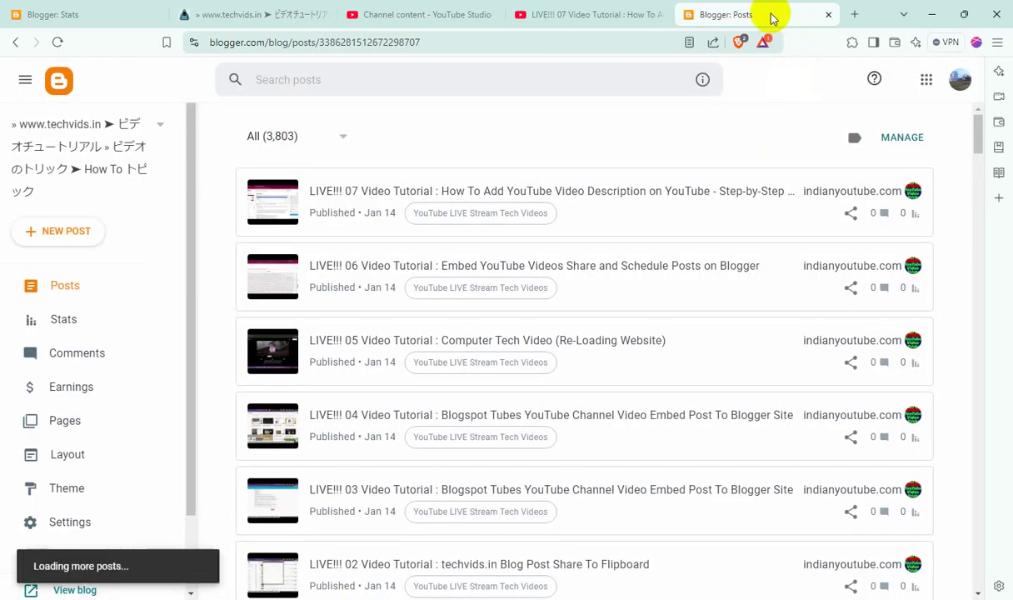
Step: Close the blog's posts page and the LIVE!!! 07 replay page, and select the LIVE!!! 08 replay in YouTube Studio
{"action": "left_click", "coordinate": [828, 14]}
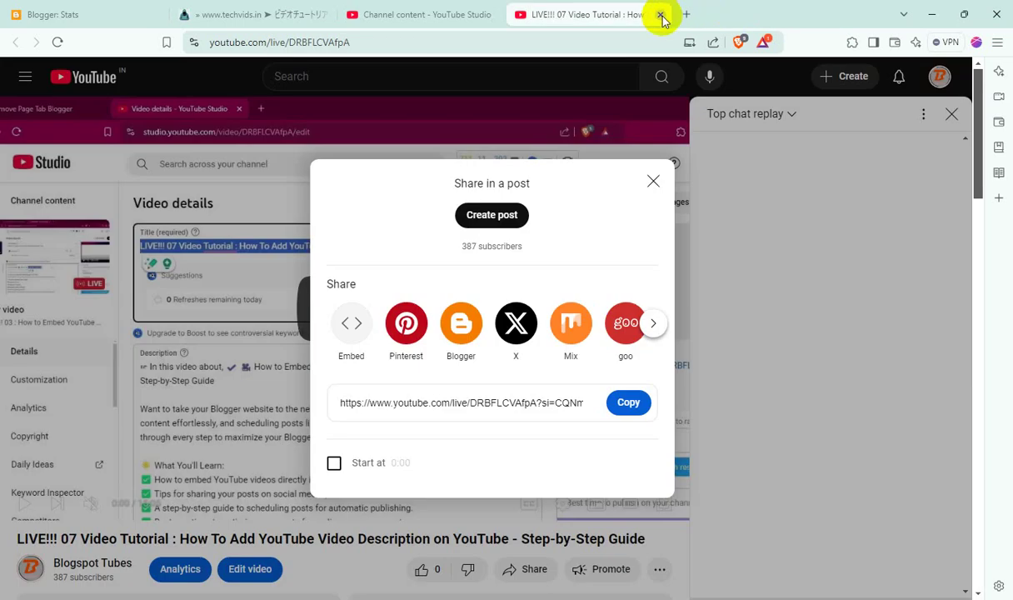
{"action": "left_click", "coordinate": [660, 15]}
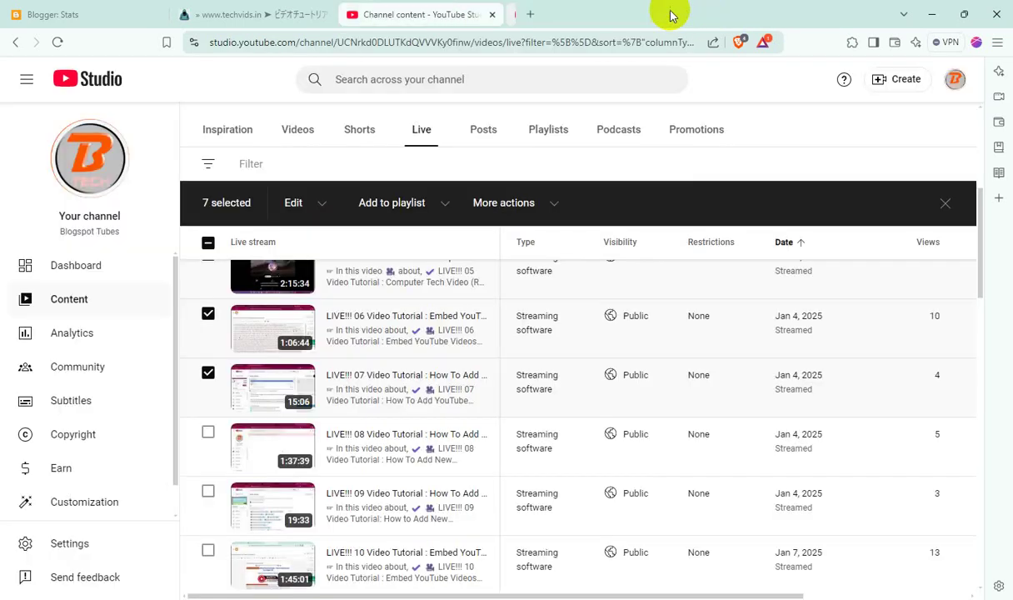
{"action": "left_click", "coordinate": [208, 433]}
{"action": "scroll", "coordinate": [348, 368], "scroll_direction": "down", "scroll_amount": 2}
{"action": "scroll", "coordinate": [364, 361], "scroll_direction": "up", "scroll_amount": 1}
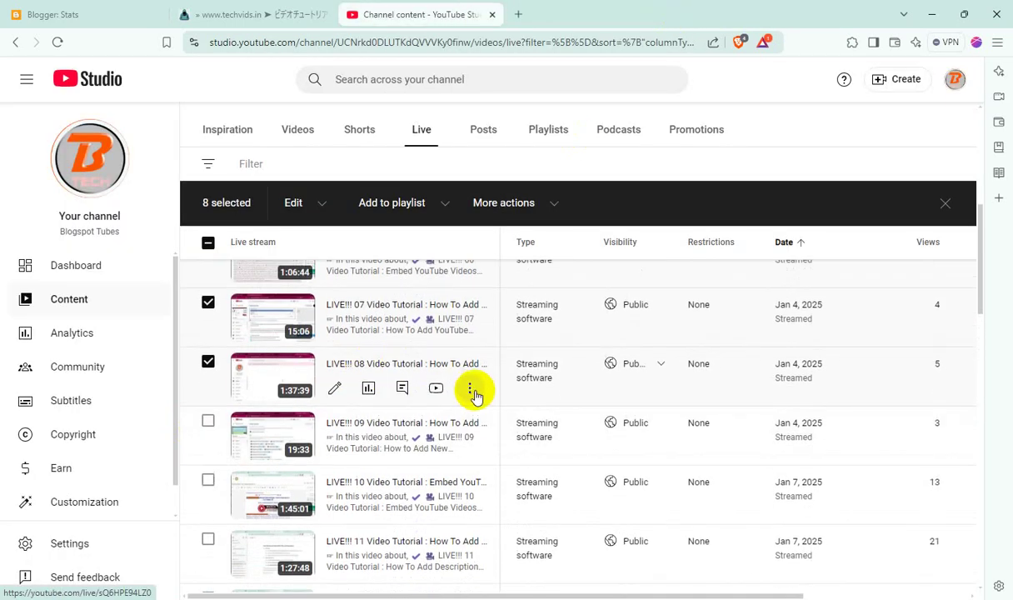
Step: Open the title and description of the LIVE!!! 08 replay for editing, copy its full title and close the editor
{"action": "left_click", "coordinate": [470, 390]}
{"action": "left_click", "coordinate": [430, 393]}
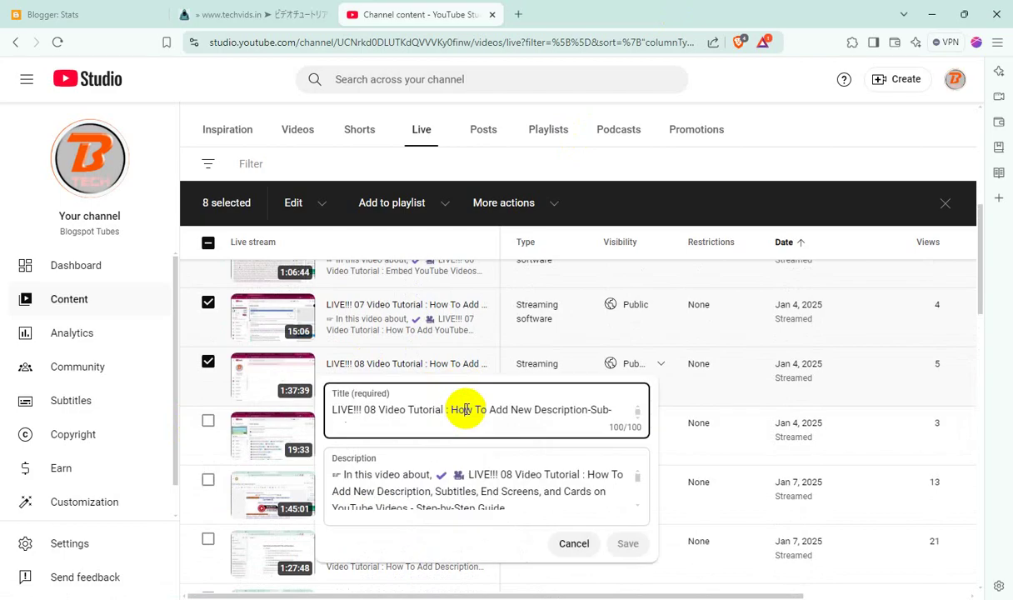
{"action": "triple_click", "coordinate": [466, 409]}
{"action": "right_click", "coordinate": [466, 409]}
{"action": "left_click", "coordinate": [491, 158]}
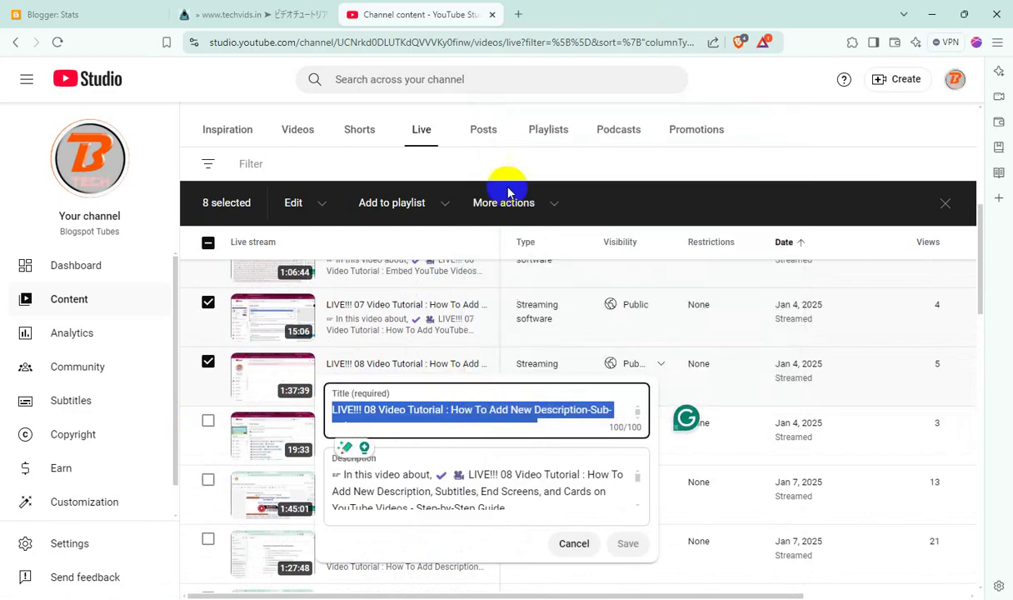
{"action": "left_click", "coordinate": [763, 80]}
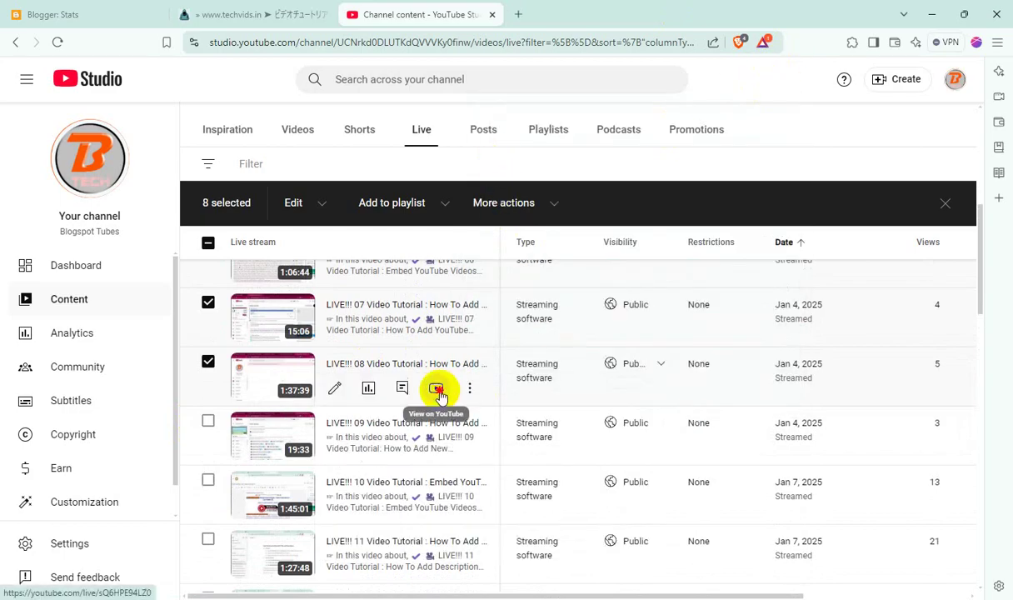
{"action": "left_click", "coordinate": [437, 391]}
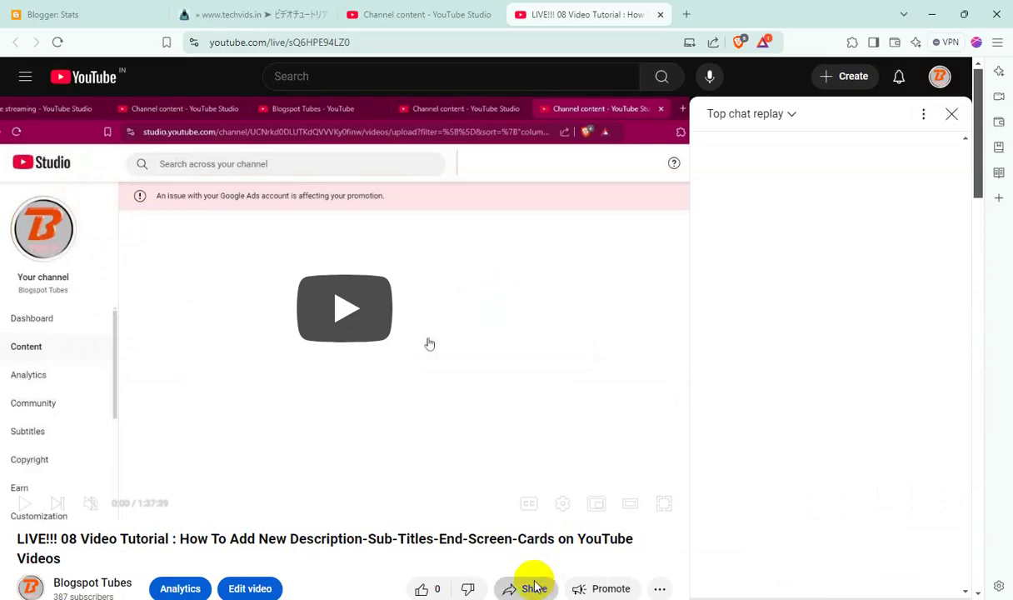
{"action": "left_click", "coordinate": [534, 587]}
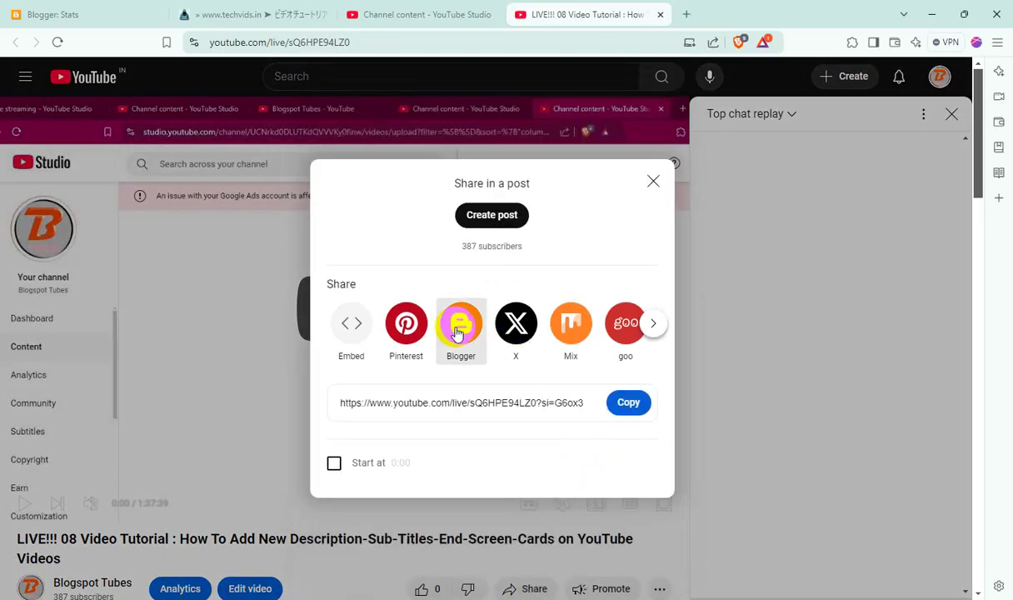
{"action": "left_click", "coordinate": [457, 331]}
{"action": "scroll", "coordinate": [531, 493], "scroll_direction": "down", "scroll_amount": 1}
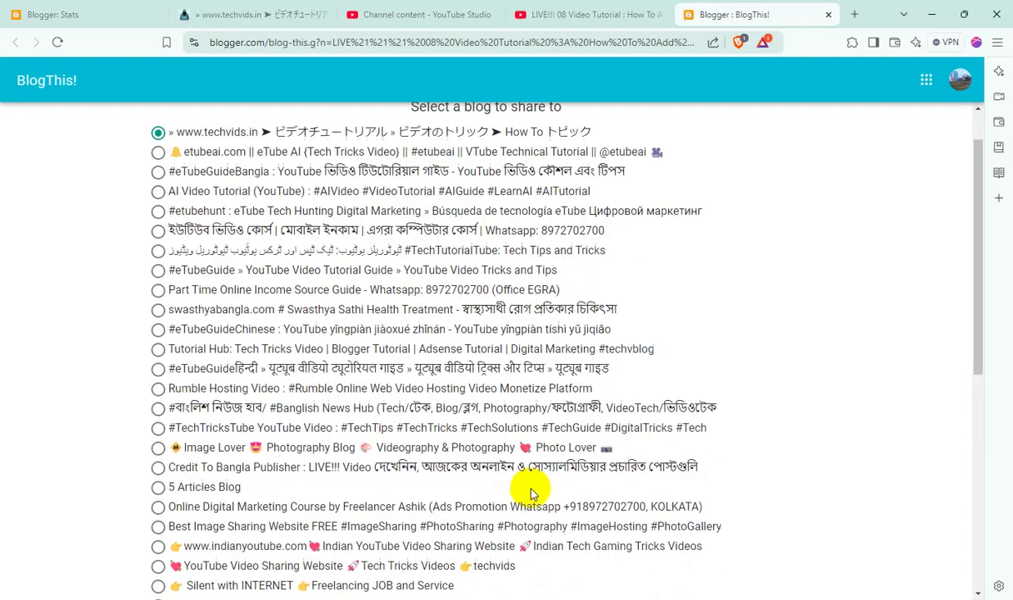
{"action": "scroll", "coordinate": [538, 478], "scroll_direction": "down", "scroll_amount": 10}
{"action": "scroll", "coordinate": [540, 482], "scroll_direction": "up", "scroll_amount": 10}
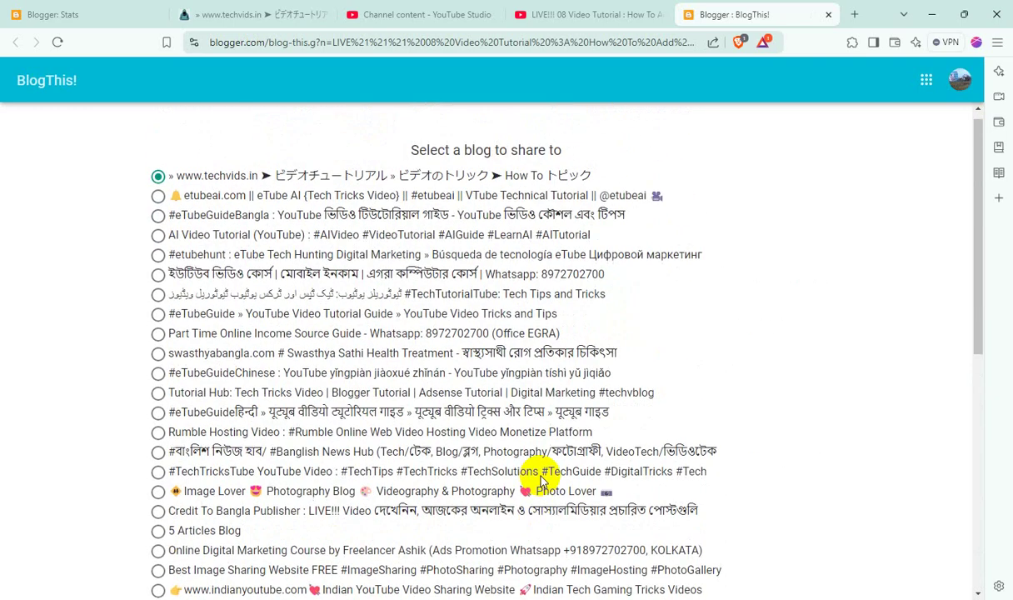
{"action": "scroll", "coordinate": [541, 482], "scroll_direction": "down", "scroll_amount": 10}
{"action": "left_click", "coordinate": [504, 484]}
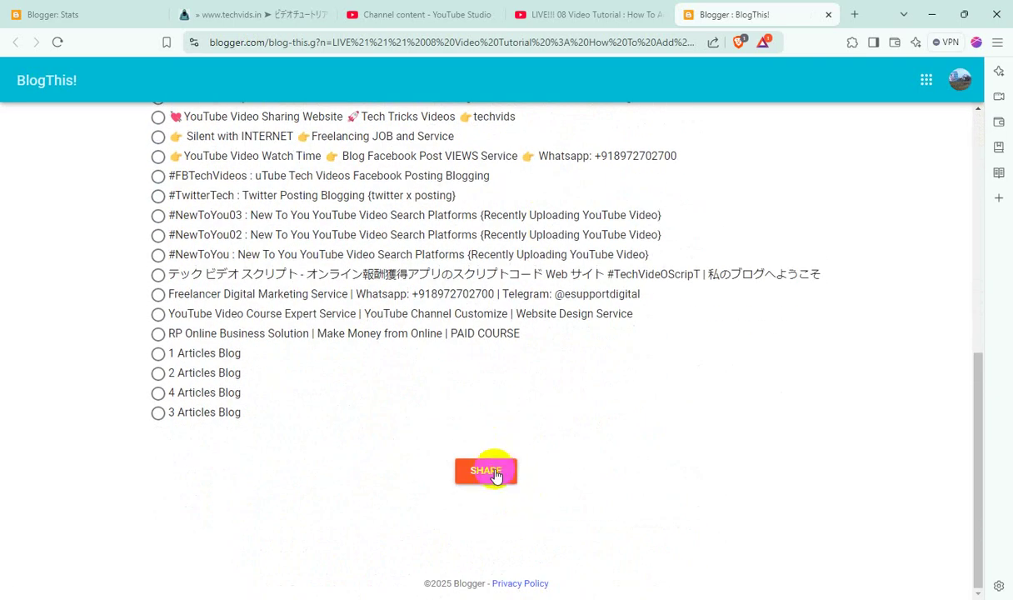
{"action": "left_click", "coordinate": [494, 472]}
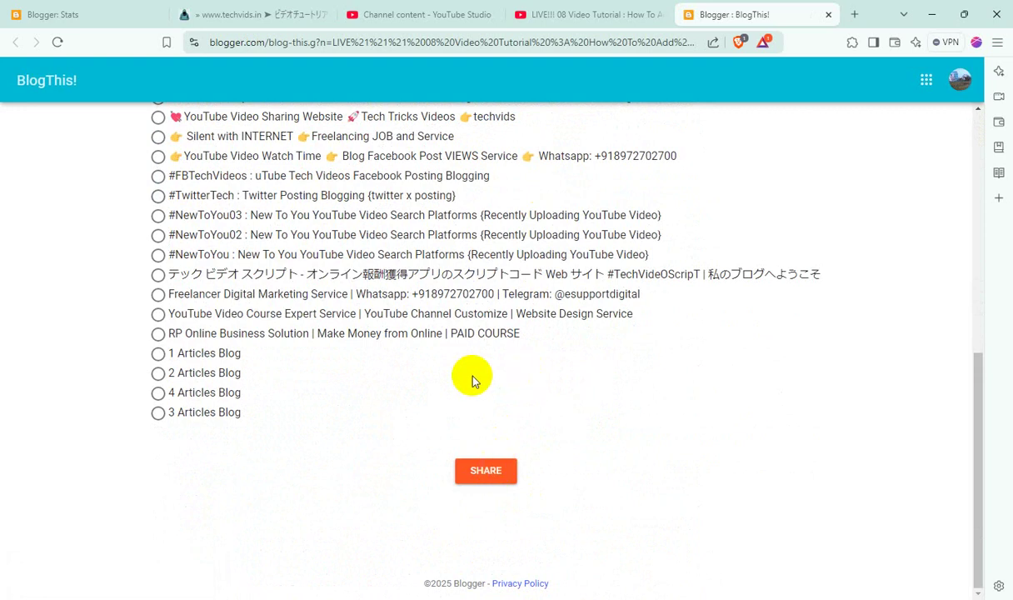
{"action": "scroll", "coordinate": [592, 479], "scroll_direction": "up", "scroll_amount": 10}
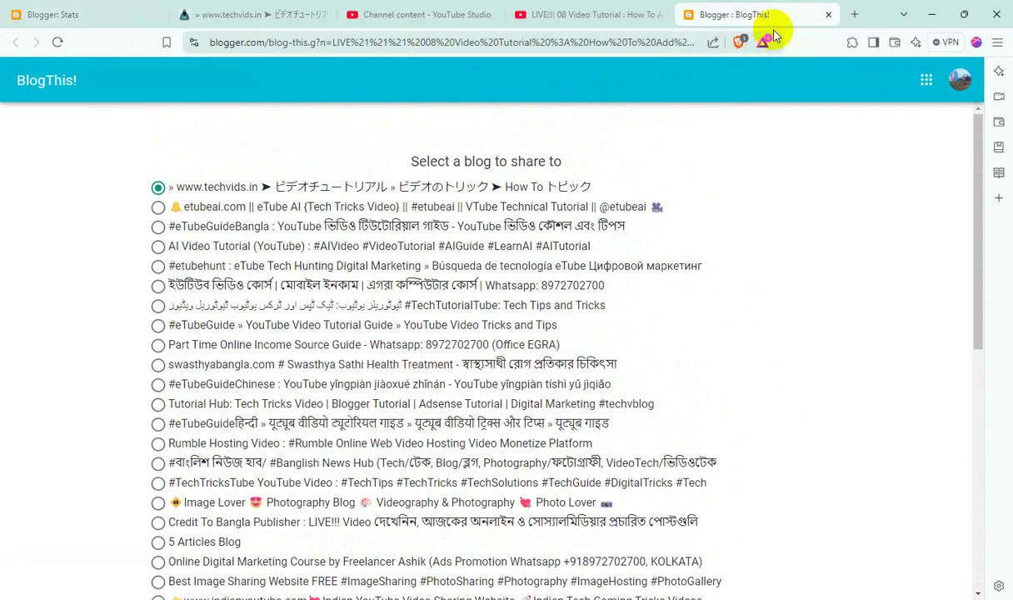
{"action": "left_click", "coordinate": [831, 15]}
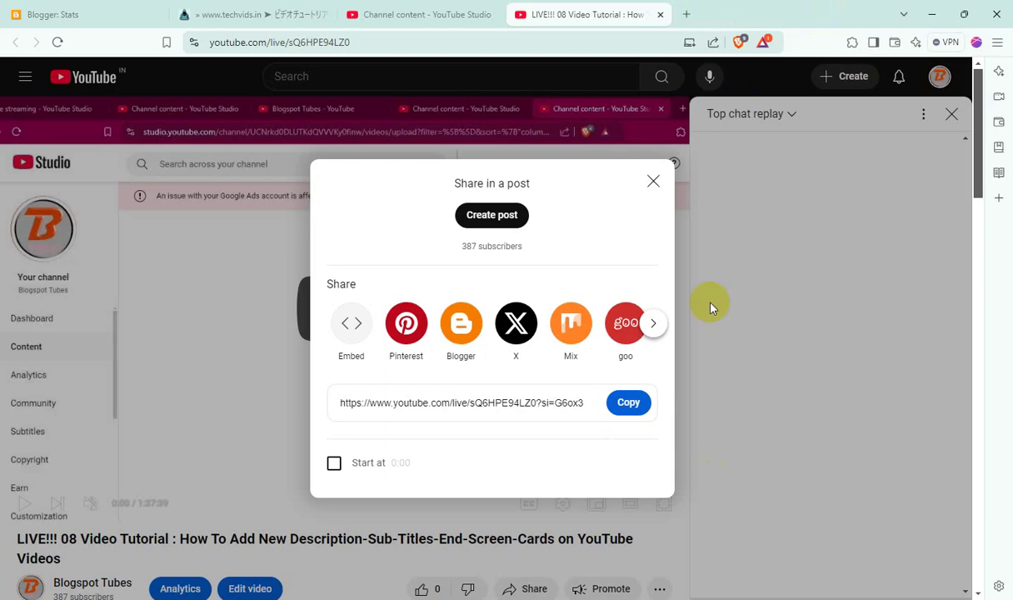
{"action": "left_click", "coordinate": [655, 183]}
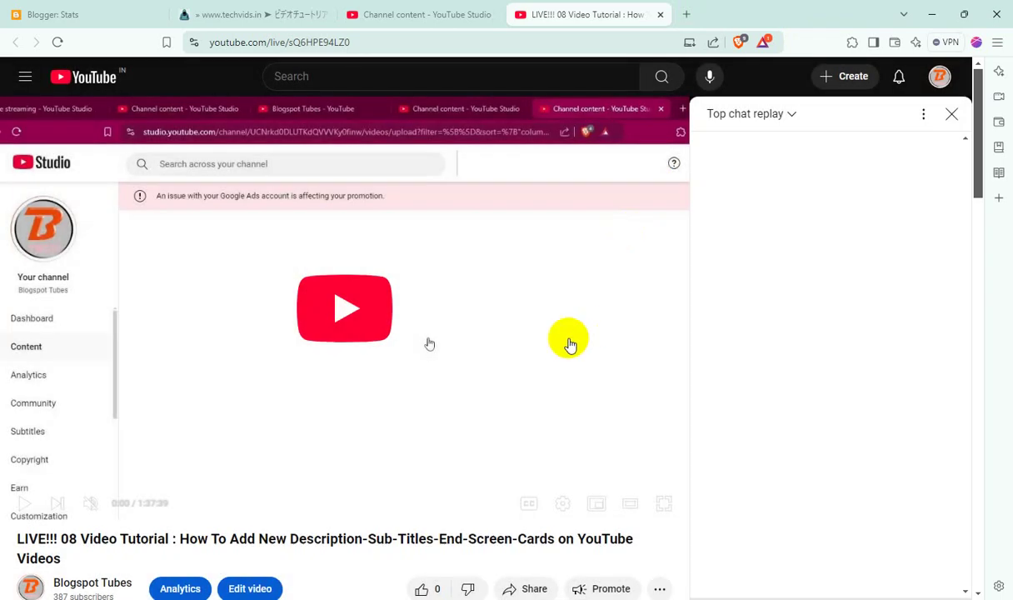
{"action": "left_click", "coordinate": [660, 16]}
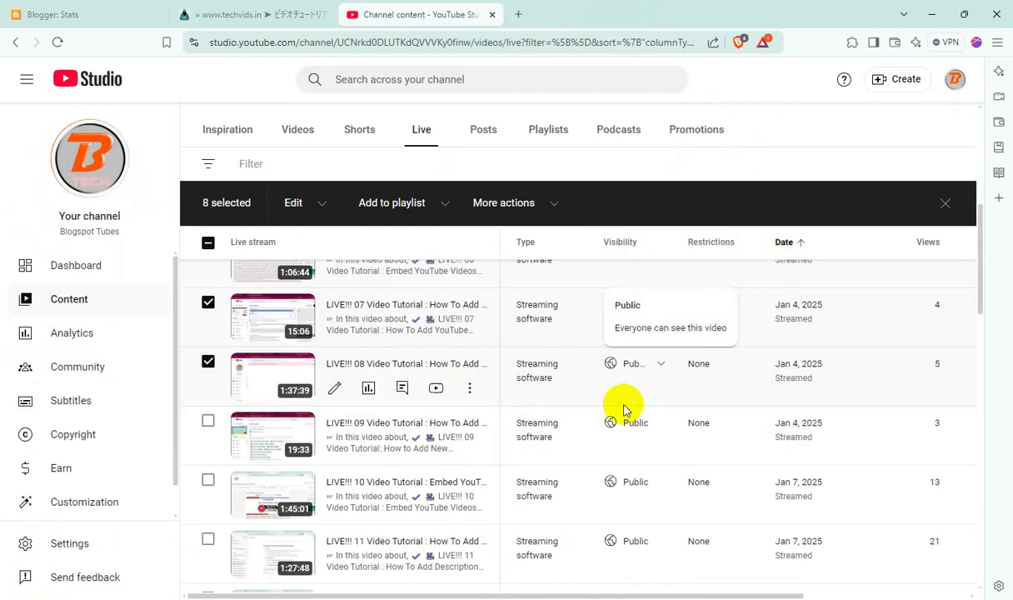
Step: Switch to the live blog's homepage, reload it and open the LIVE!!! 06 post from the top stories
{"action": "scroll", "coordinate": [622, 407], "scroll_direction": "up", "scroll_amount": 2}
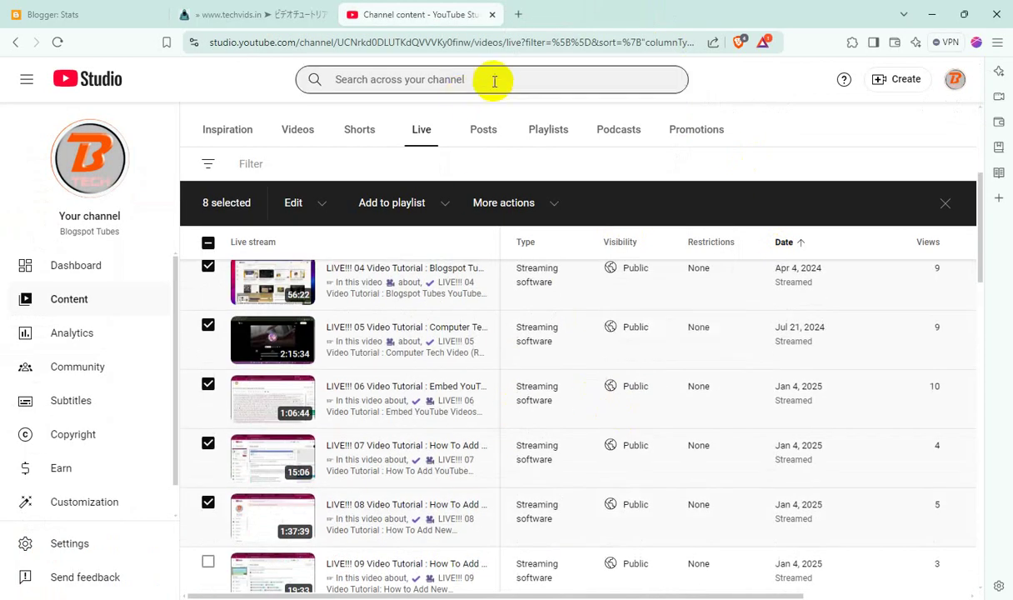
{"action": "left_click", "coordinate": [419, 202]}
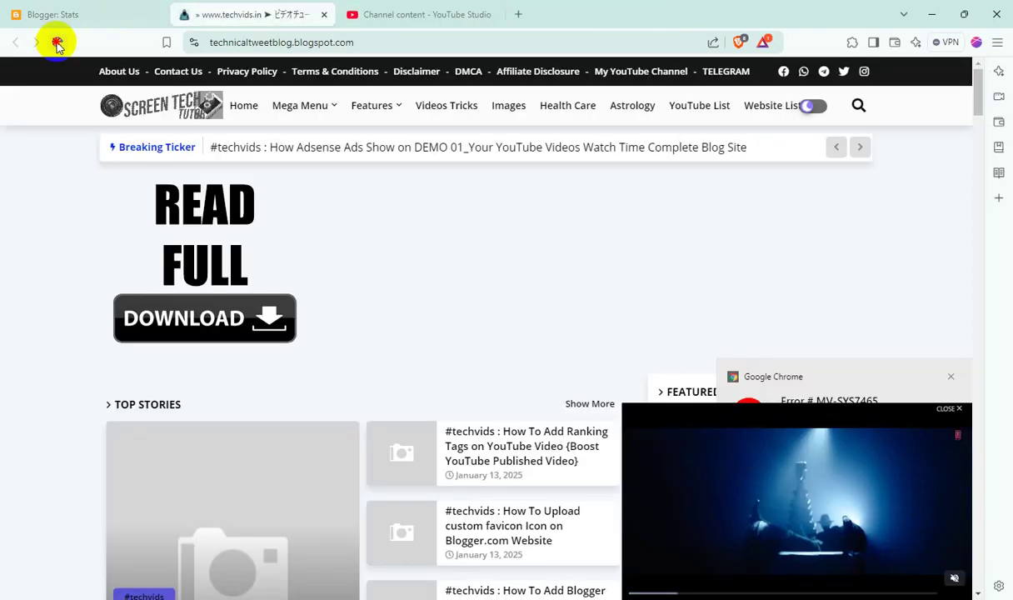
{"action": "left_click", "coordinate": [55, 42]}
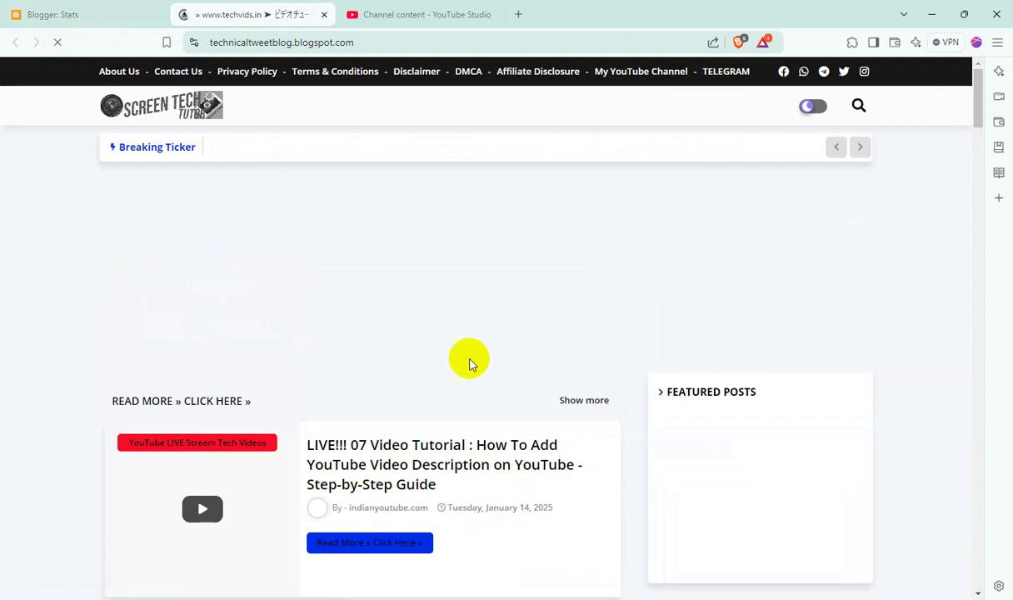
{"action": "scroll", "coordinate": [480, 385], "scroll_direction": "down", "scroll_amount": 3}
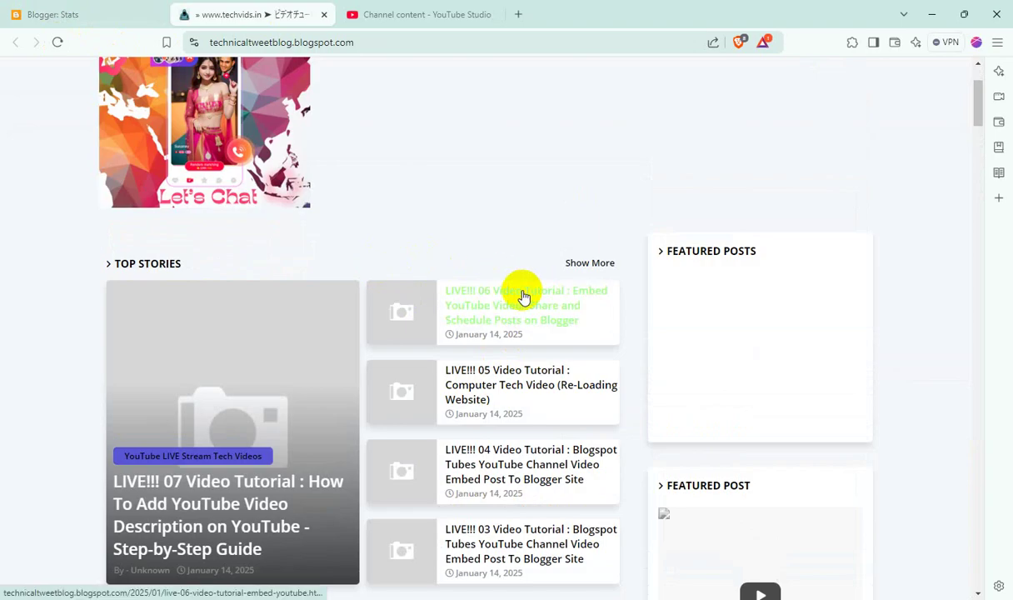
{"action": "left_click", "coordinate": [516, 298]}
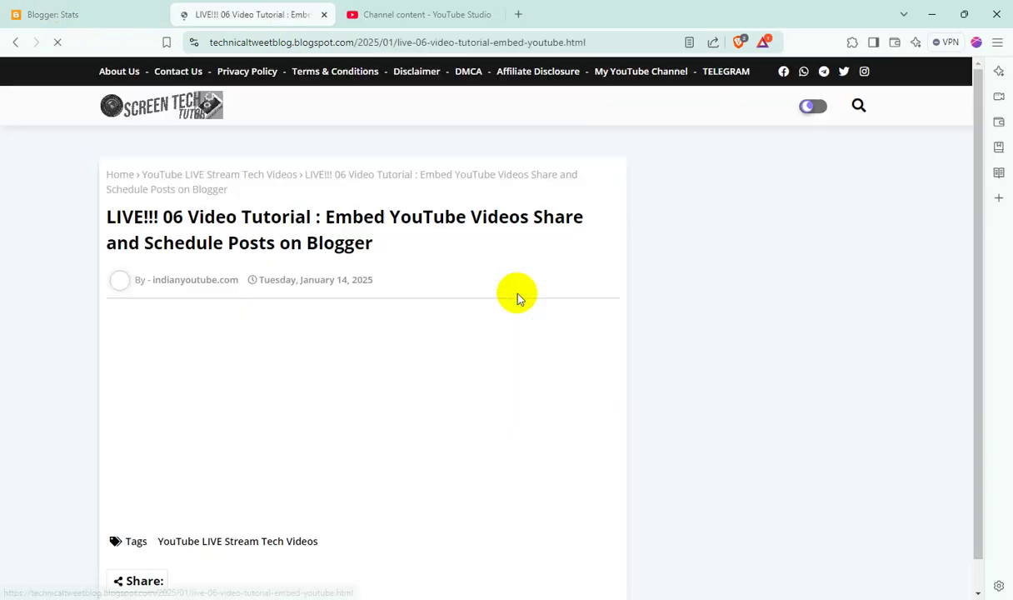
Step: Examine the LIVE!!! 06 post's embedded video, tag and related posts, and close the blog page
{"action": "scroll", "coordinate": [526, 377], "scroll_direction": "down", "scroll_amount": 3}
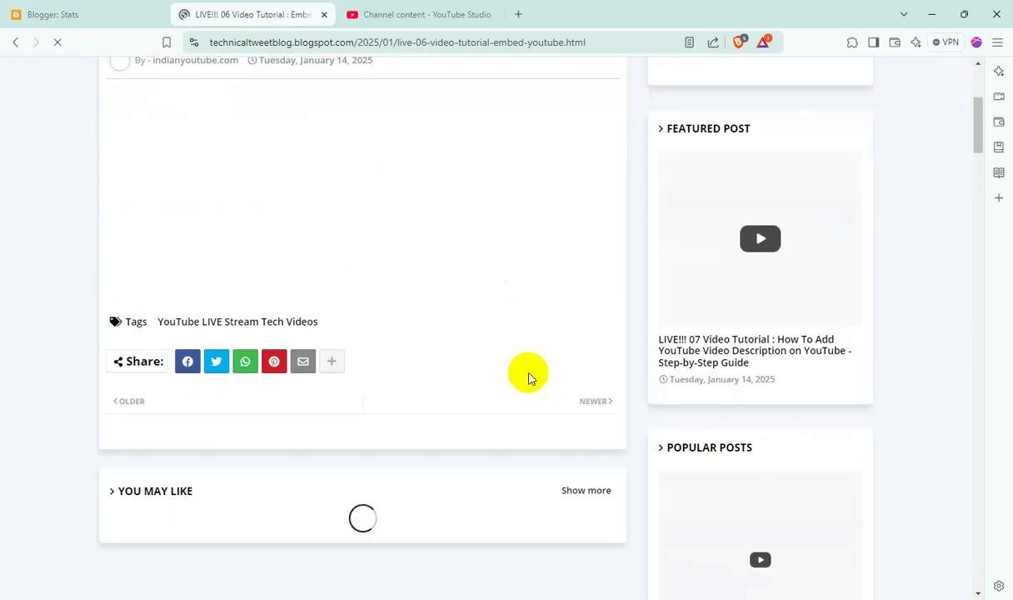
{"action": "scroll", "coordinate": [530, 377], "scroll_direction": "up", "scroll_amount": 2}
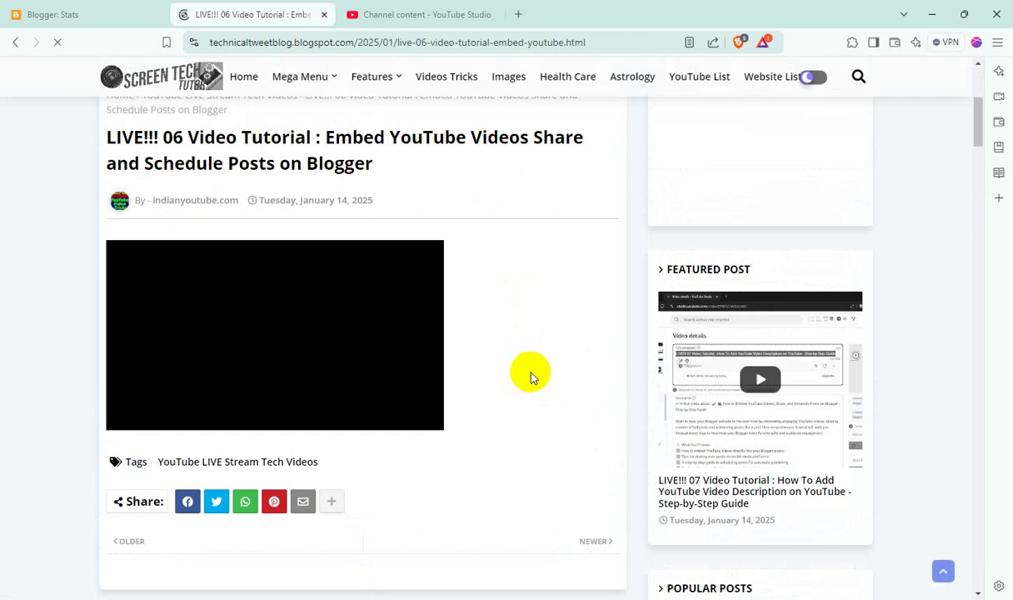
{"action": "scroll", "coordinate": [531, 376], "scroll_direction": "down", "scroll_amount": 2}
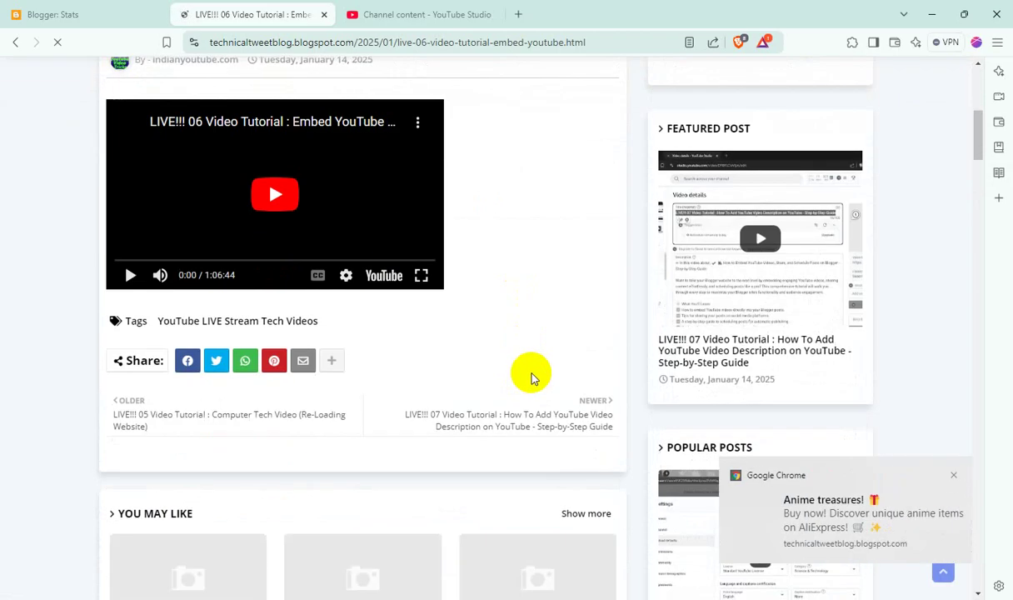
{"action": "scroll", "coordinate": [531, 377], "scroll_direction": "up", "scroll_amount": 4}
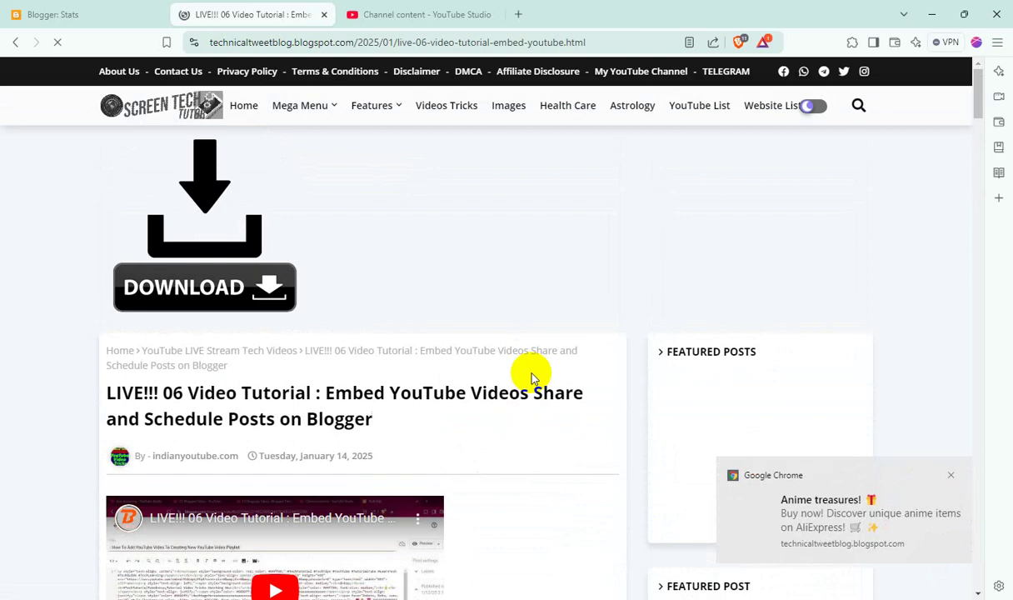
{"action": "scroll", "coordinate": [530, 378], "scroll_direction": "down", "scroll_amount": 6}
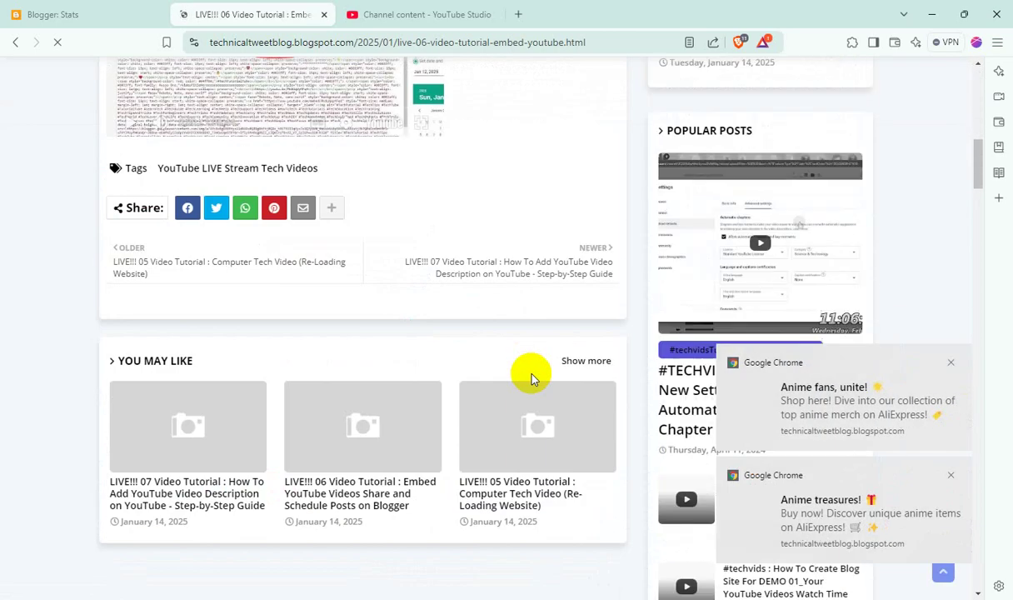
{"action": "scroll", "coordinate": [531, 377], "scroll_direction": "up", "scroll_amount": 3}
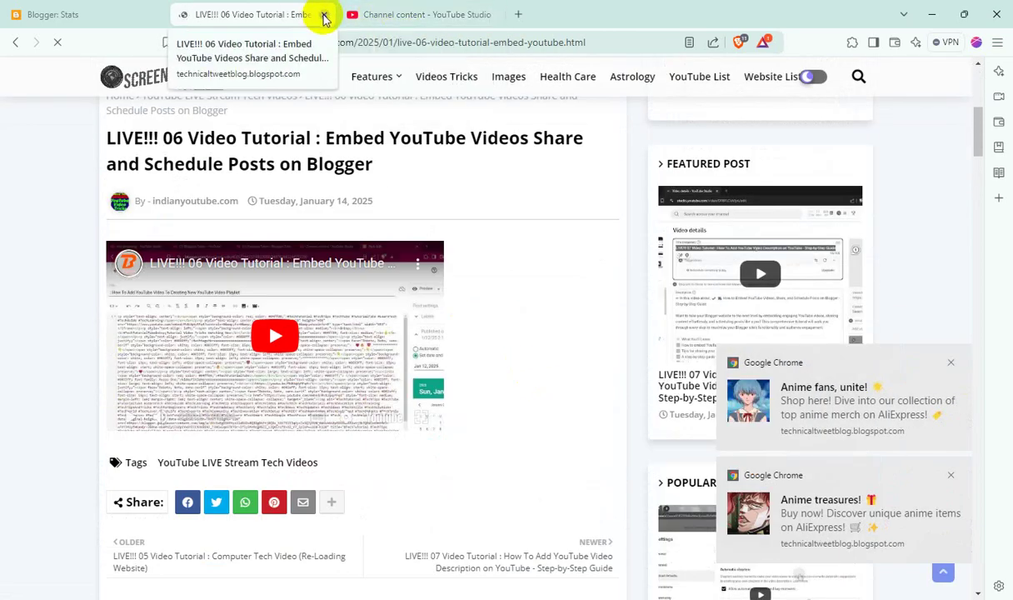
{"action": "left_click", "coordinate": [324, 17]}
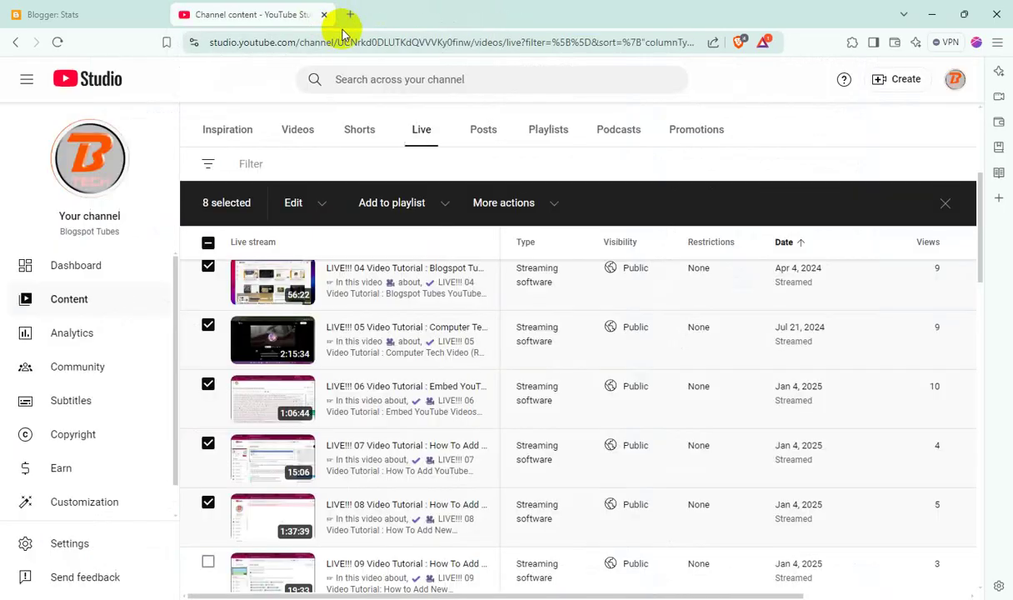